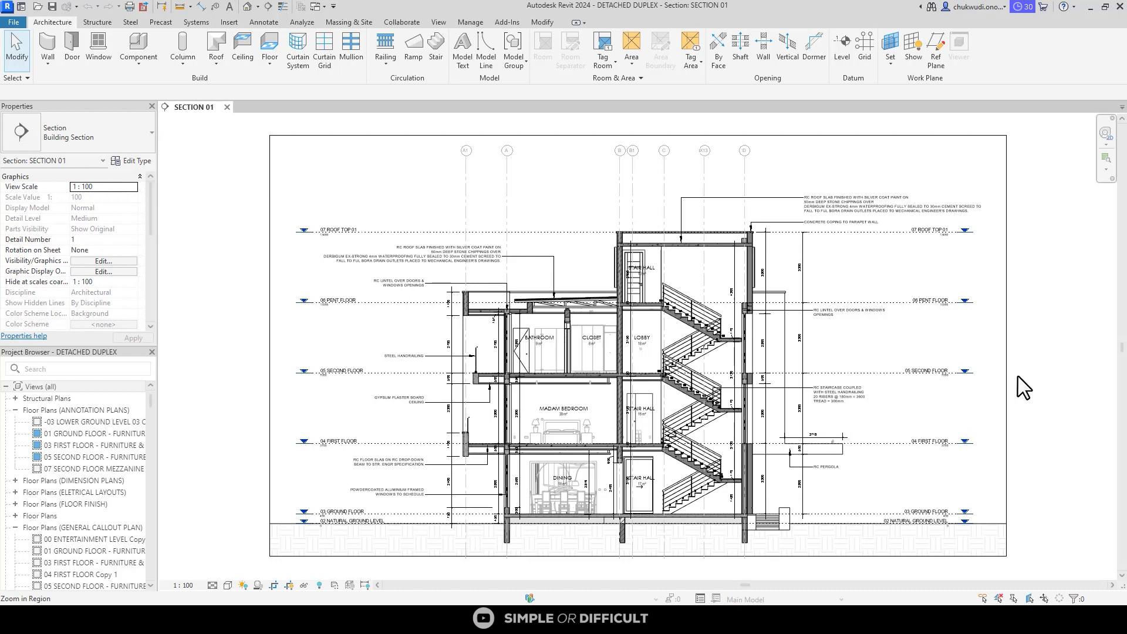
# From Revit's File menu, reach Export > Images and Animations > Image for SECTION 01
pyautogui.click(13, 22)
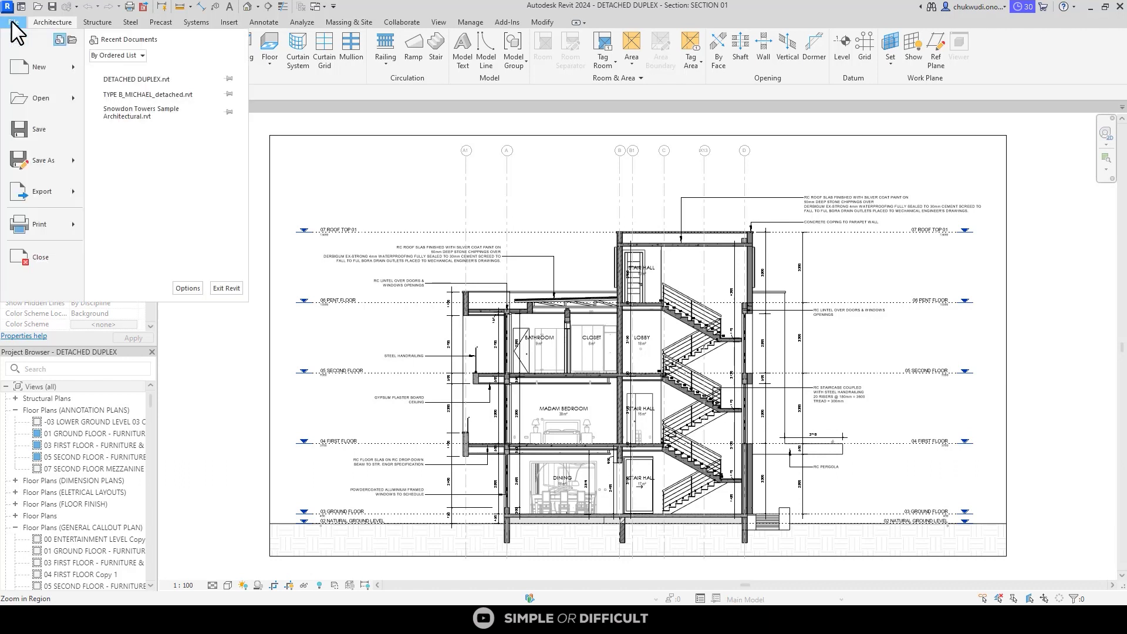
pyautogui.click(470, 133)
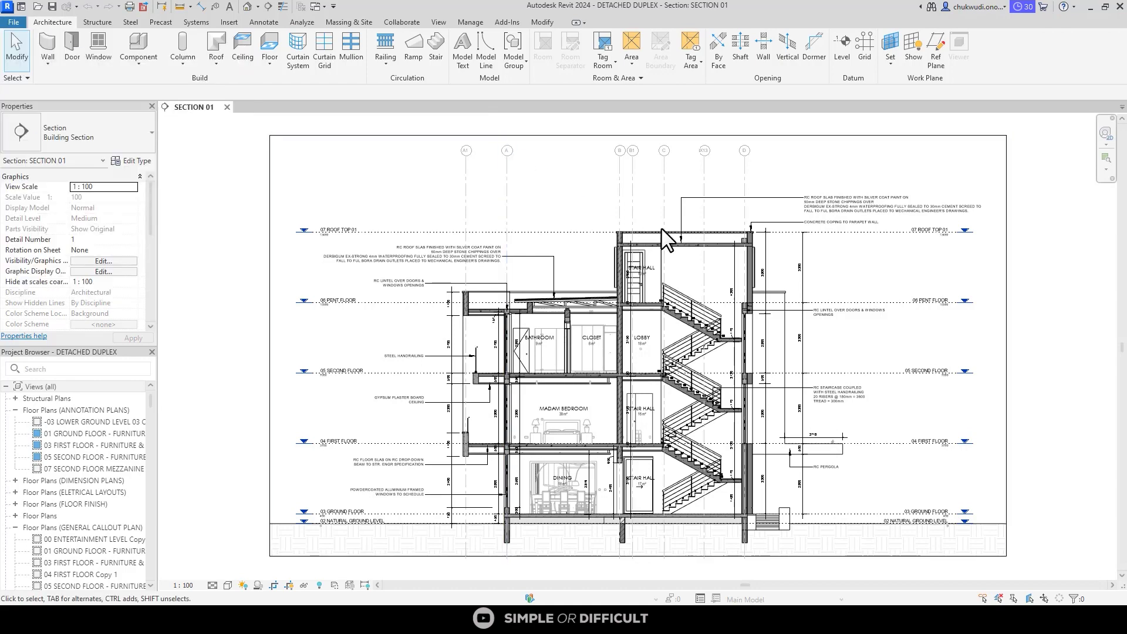
pyautogui.scroll(-2, 672, 258)
pyautogui.scroll(2, 673, 258)
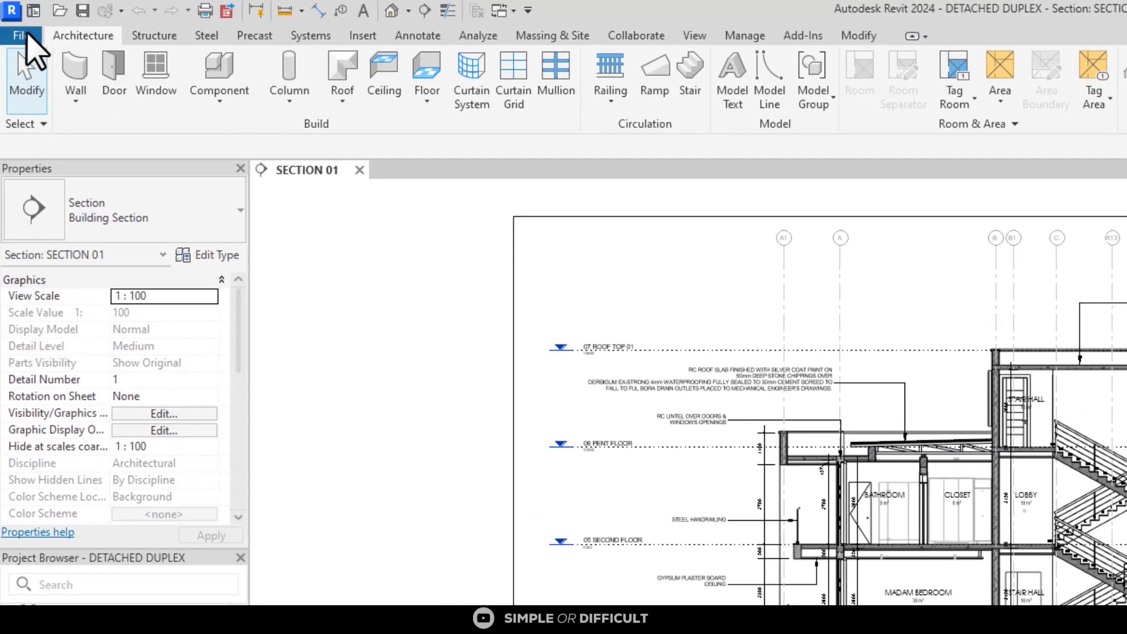
pyautogui.click(26, 34)
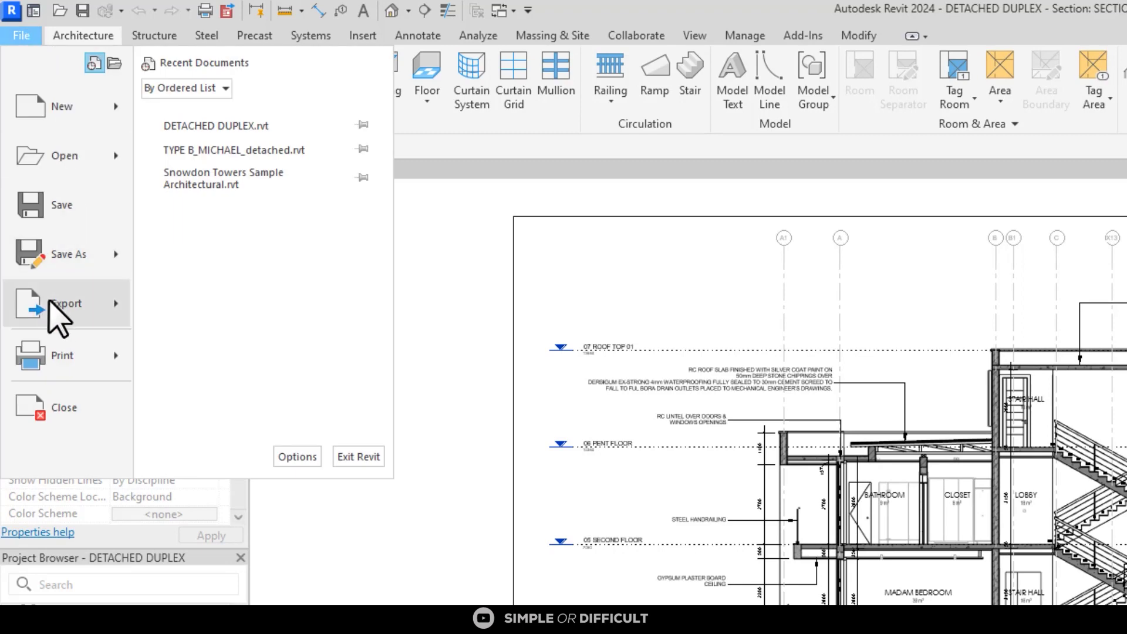
pyautogui.moveTo(66, 309)
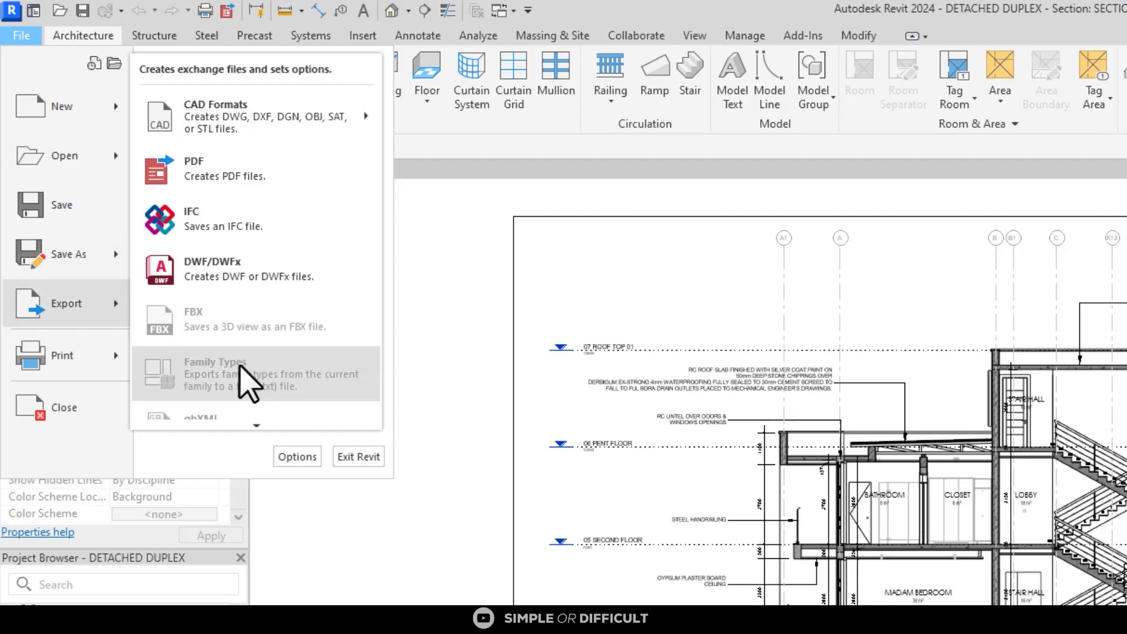
pyautogui.scroll(-2, 264, 441)
pyautogui.scroll(-3, 261, 440)
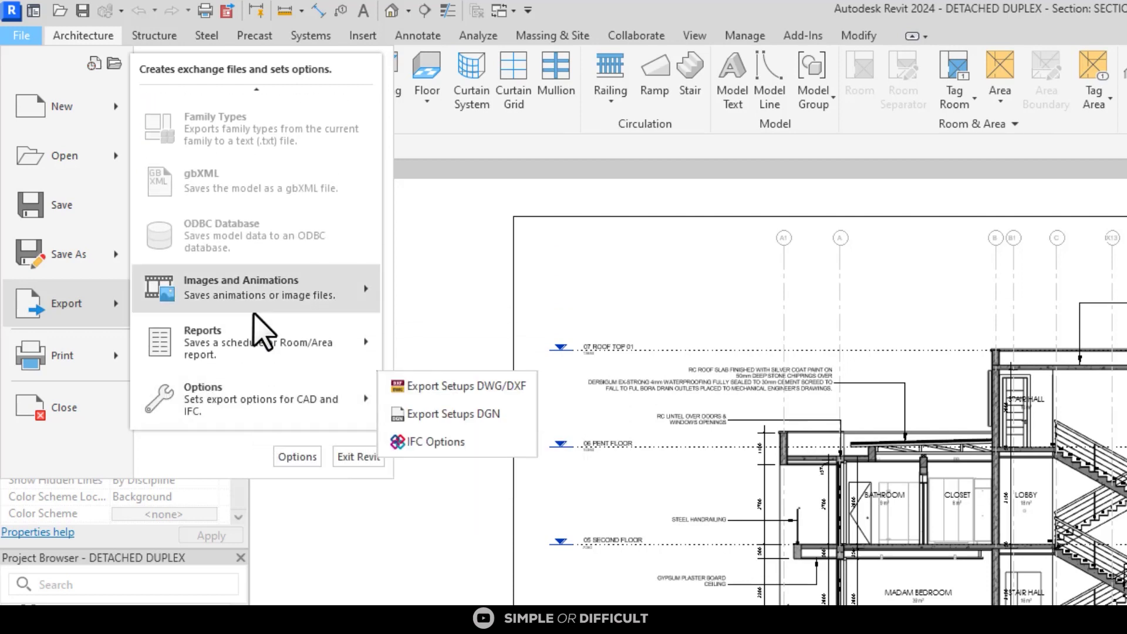
pyautogui.moveTo(326, 288)
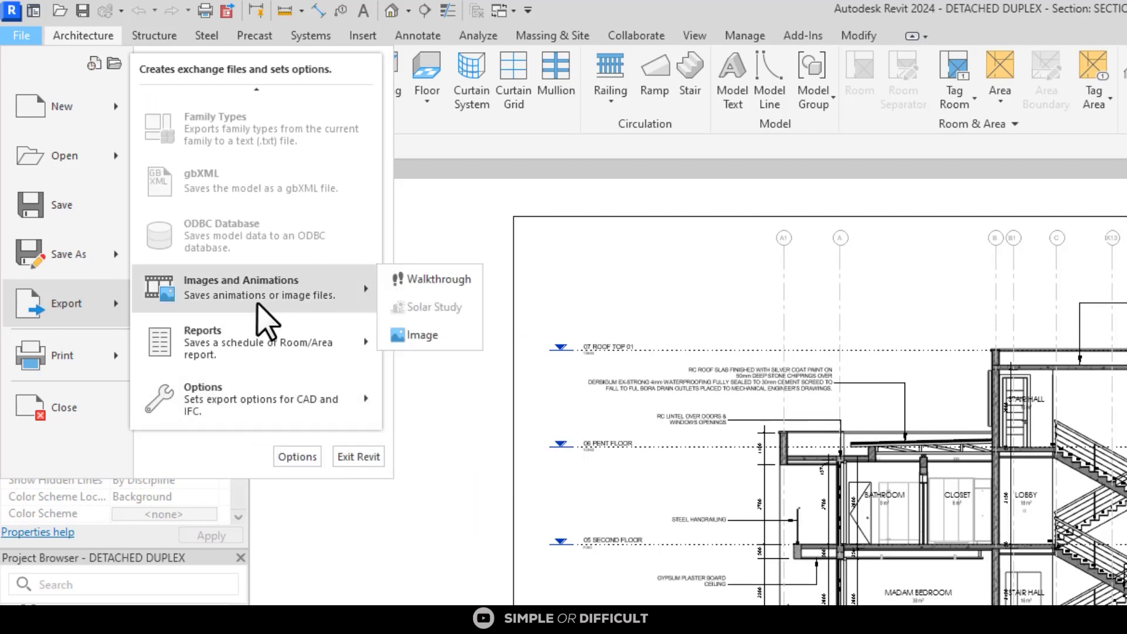
pyautogui.click(421, 336)
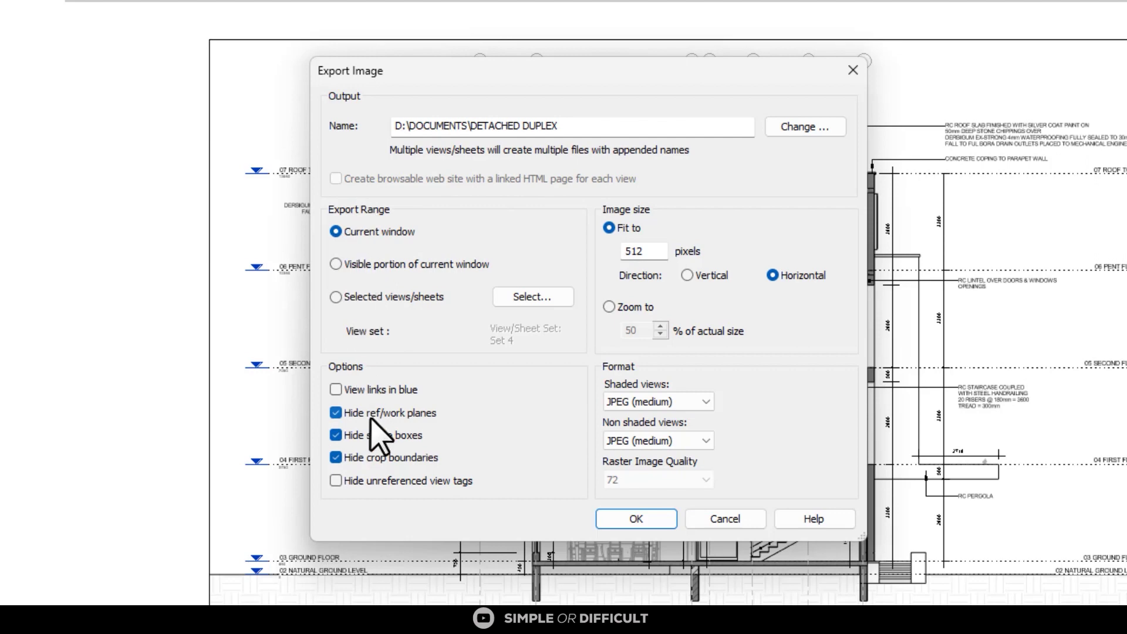
# Export at 100% zoom, JPEG (lossless) for shaded and non-shaded views, raster quality 600
pyautogui.click(632, 311)
pyautogui.doubleClick(639, 331)
pyautogui.write('100')
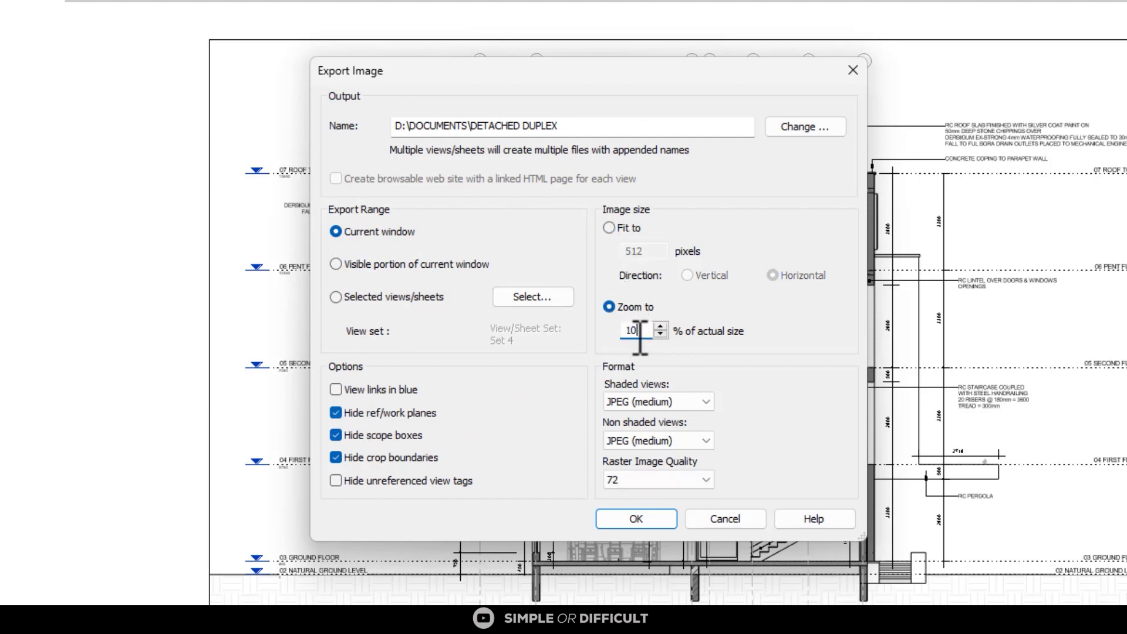
pyautogui.click(681, 402)
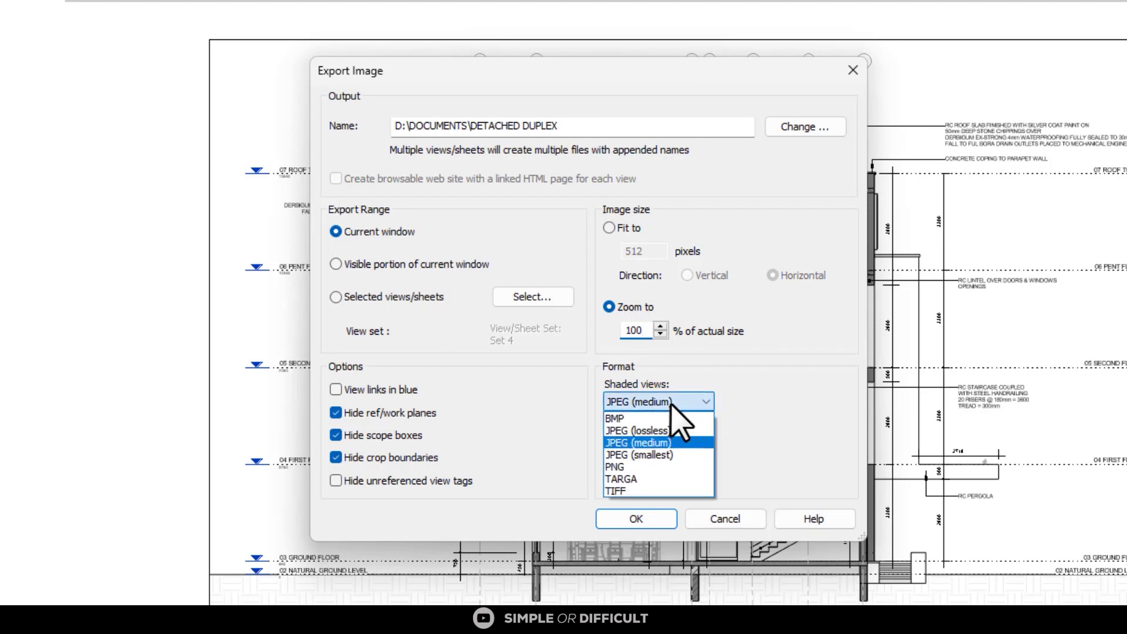
pyautogui.click(686, 426)
pyautogui.click(665, 441)
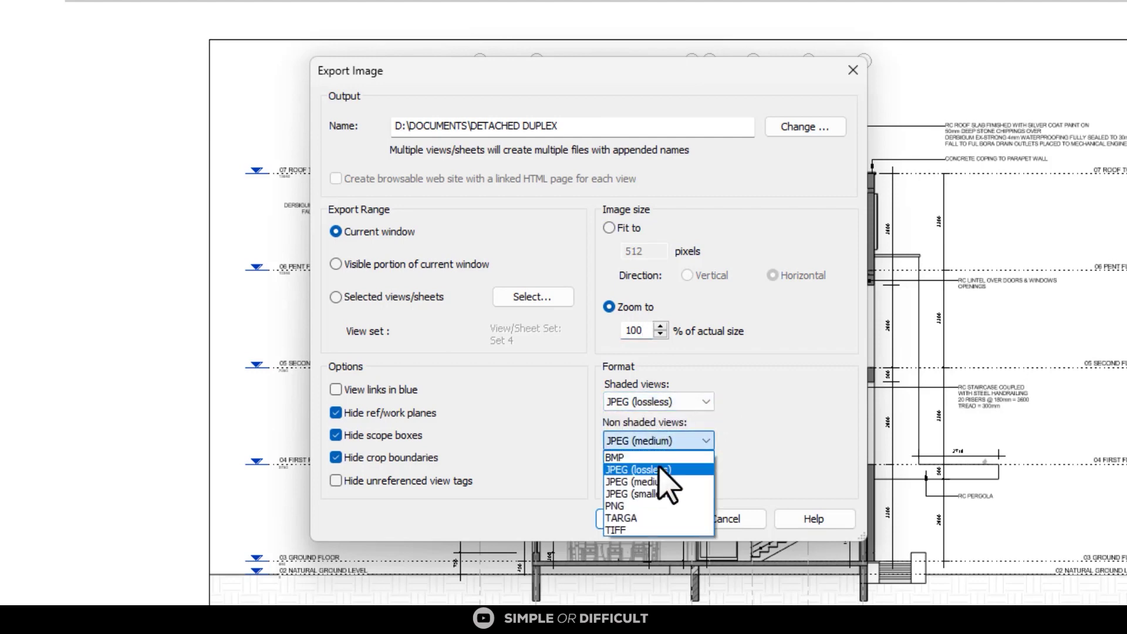
pyautogui.click(652, 470)
pyautogui.click(654, 479)
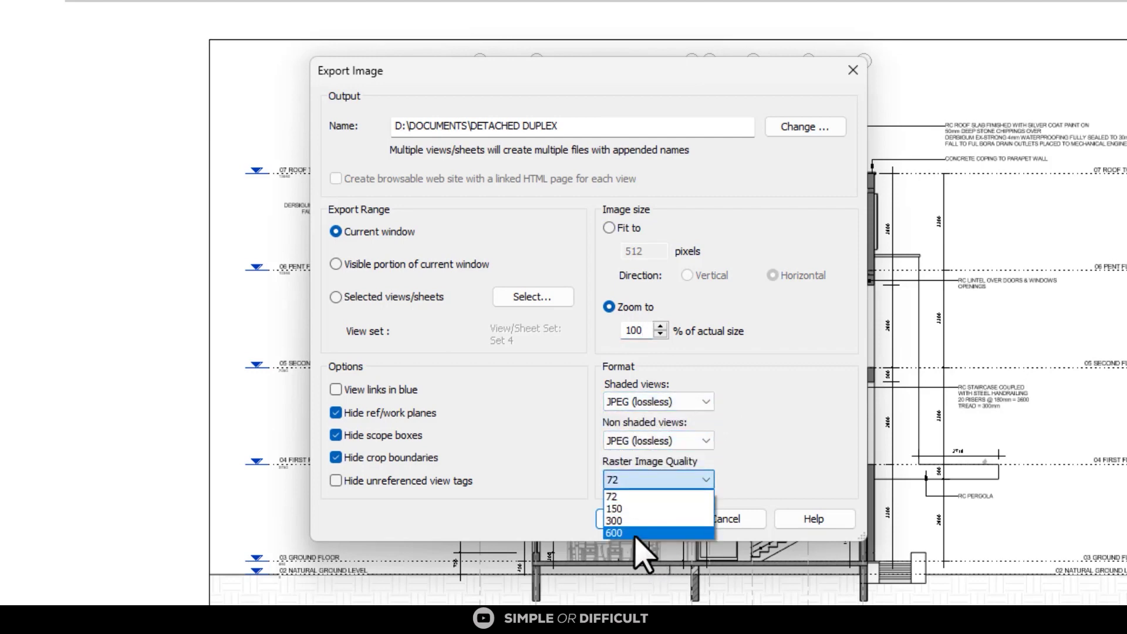
pyautogui.click(636, 532)
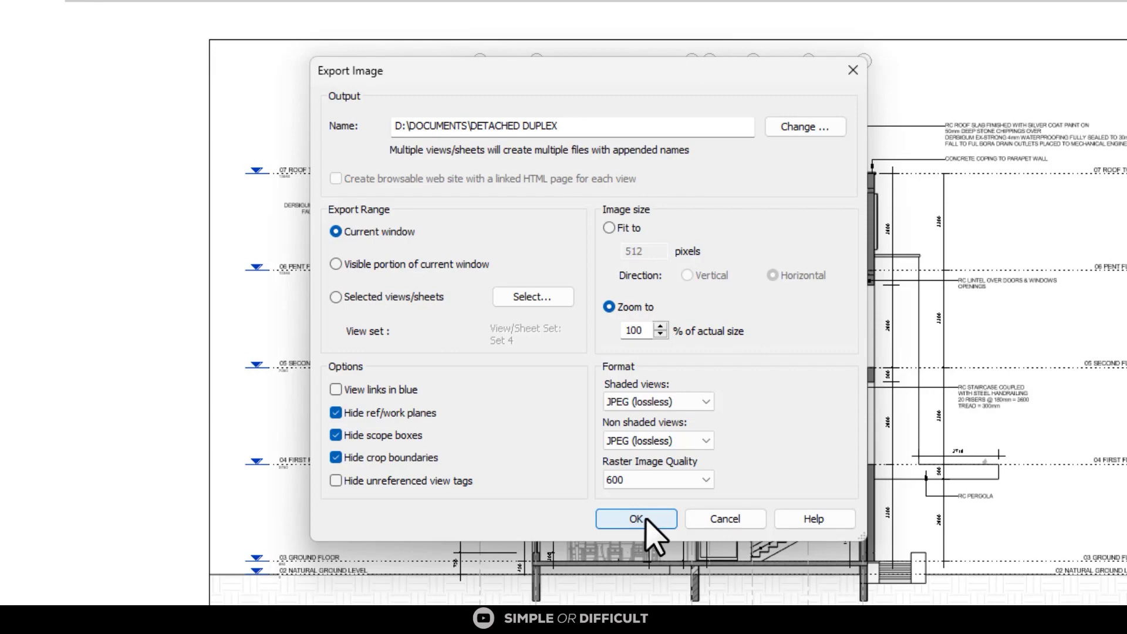
pyautogui.click(646, 519)
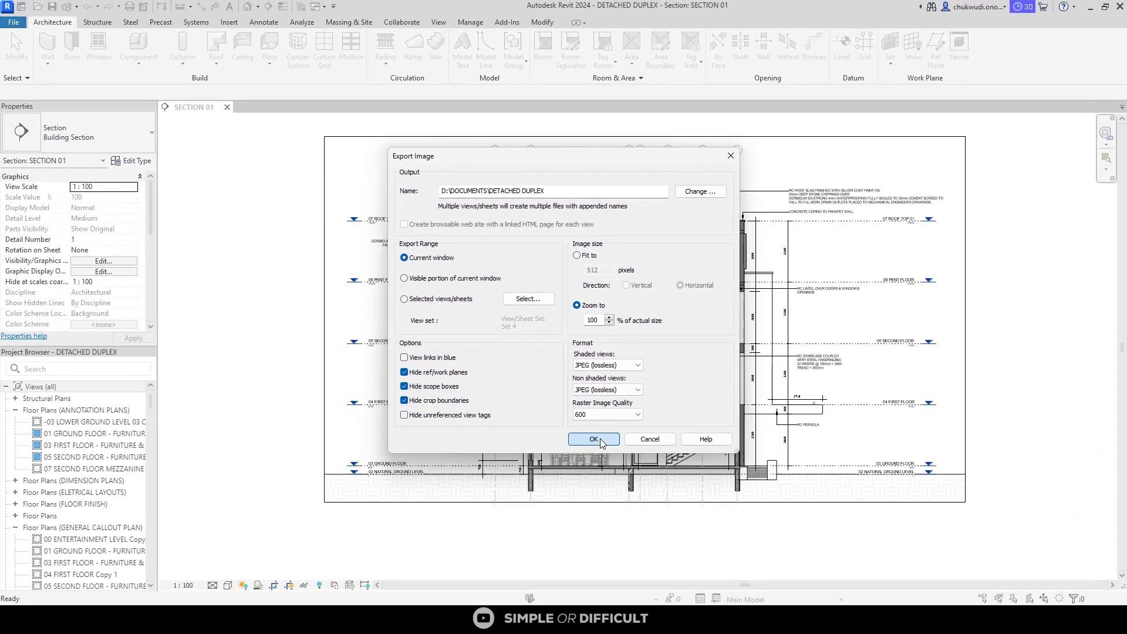
# Open DETACHED DUPLEX.jpg from the PHOTOSHOP folder and zoom in to check stair and dimension detail
pyautogui.click(600, 442)
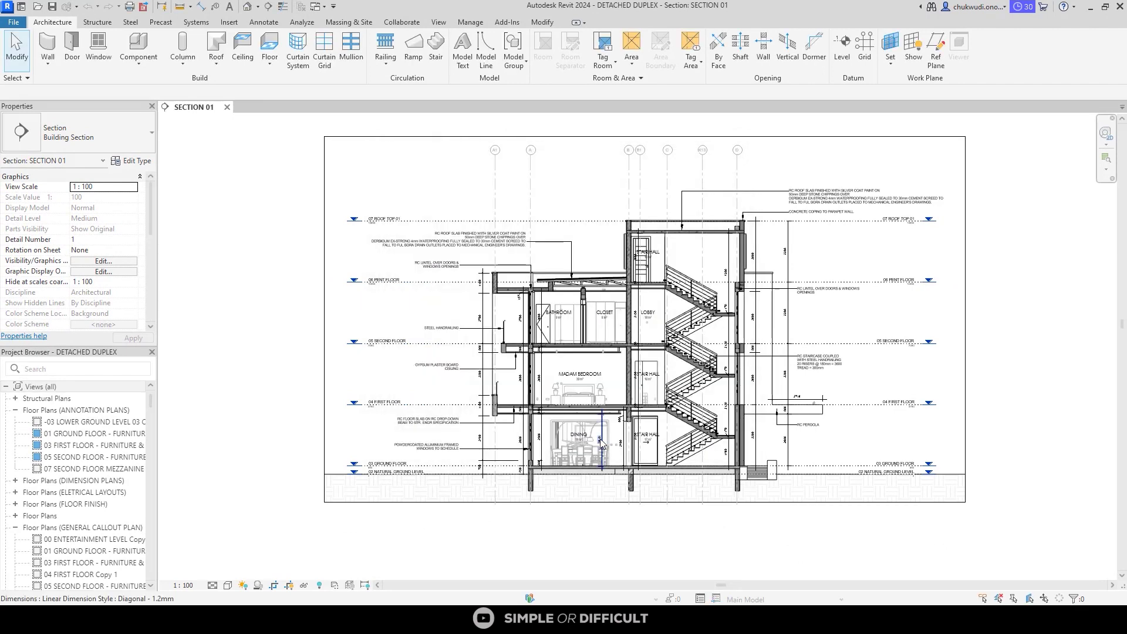
pyautogui.scroll(2, 707, 378)
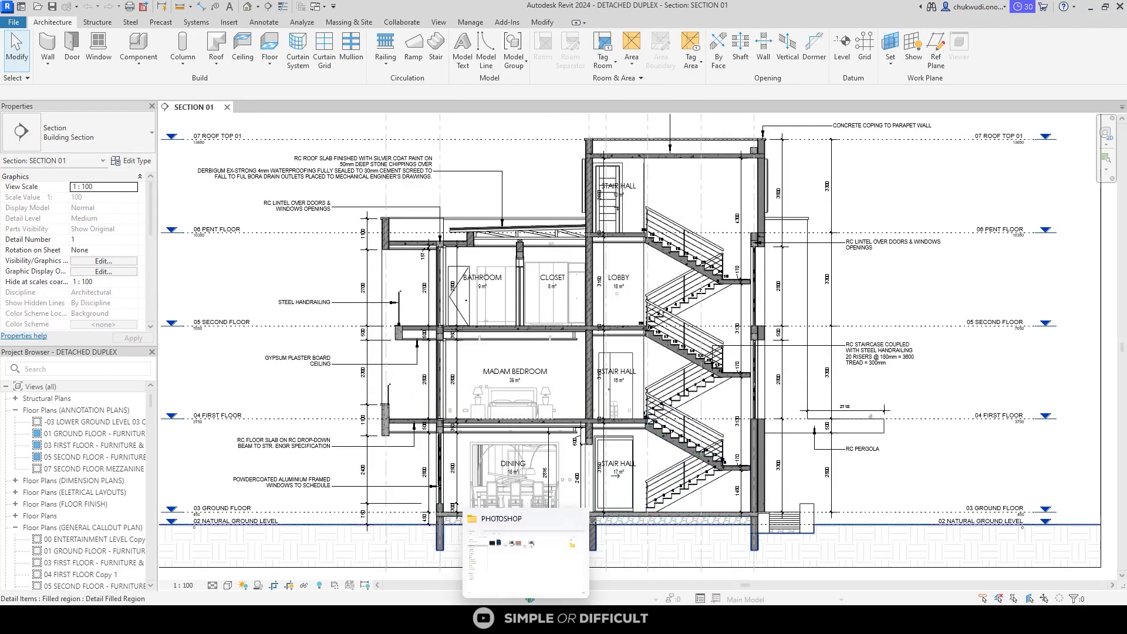
pyautogui.click(527, 554)
pyautogui.doubleClick(355, 142)
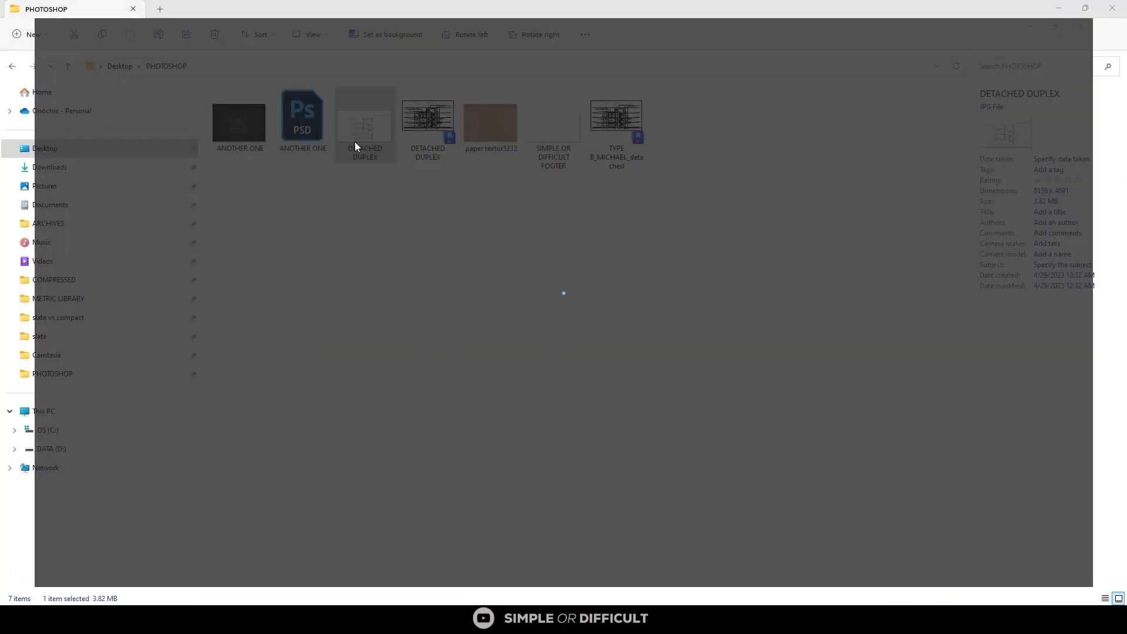
pyautogui.scroll(5, 740, 264)
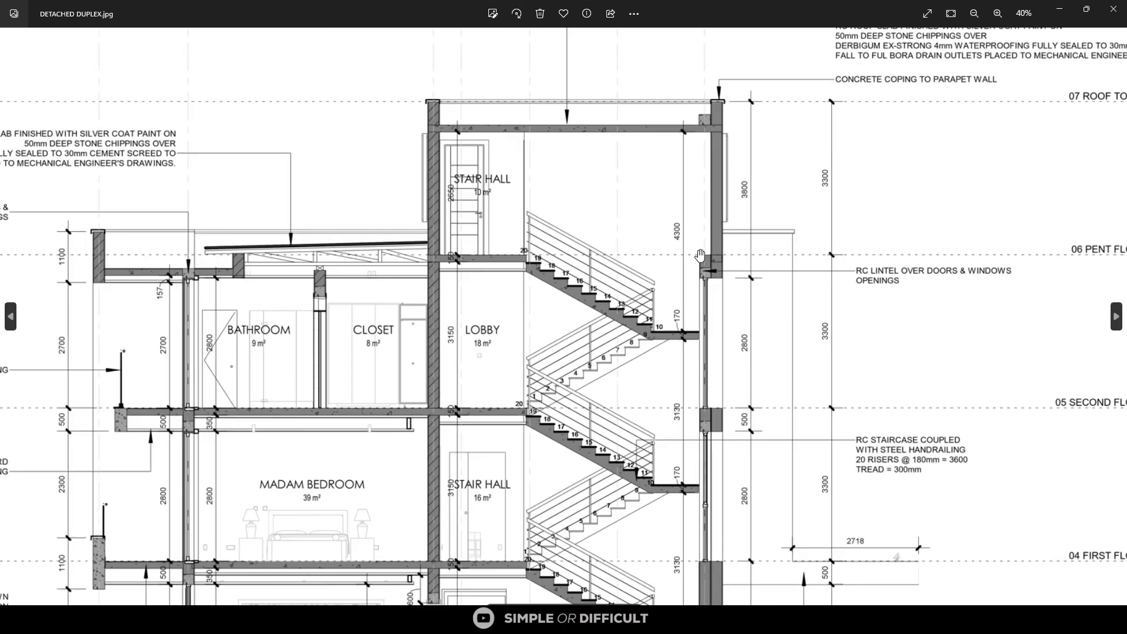
pyautogui.scroll(5, 740, 264)
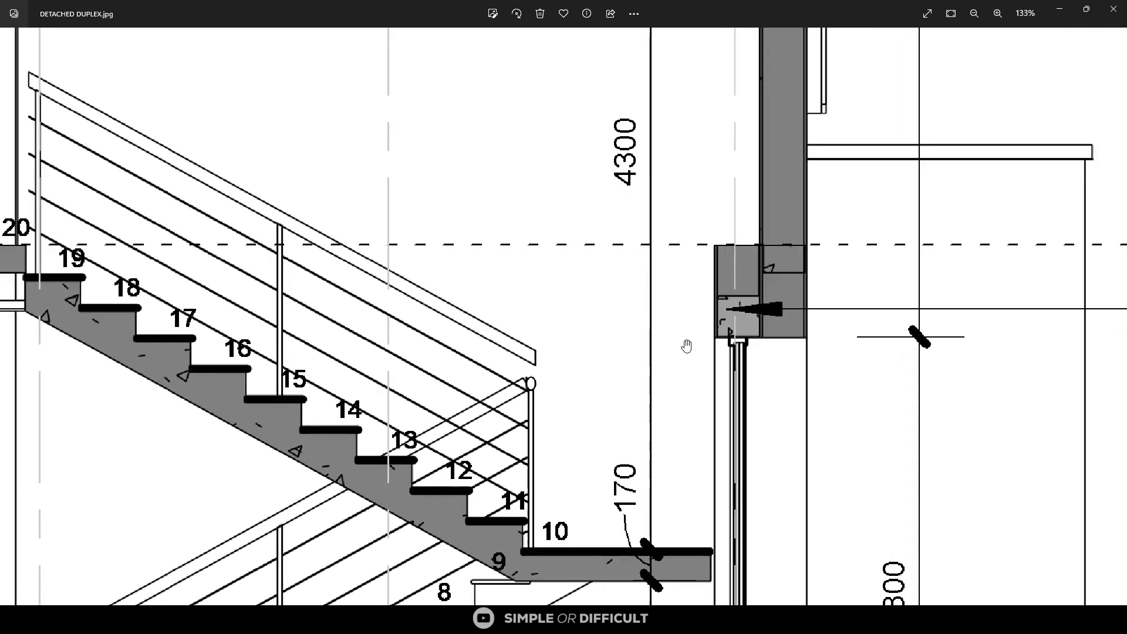
pyautogui.scroll(2, 516, 399)
pyautogui.scroll(-3, 568, 385)
pyautogui.scroll(2, 858, 285)
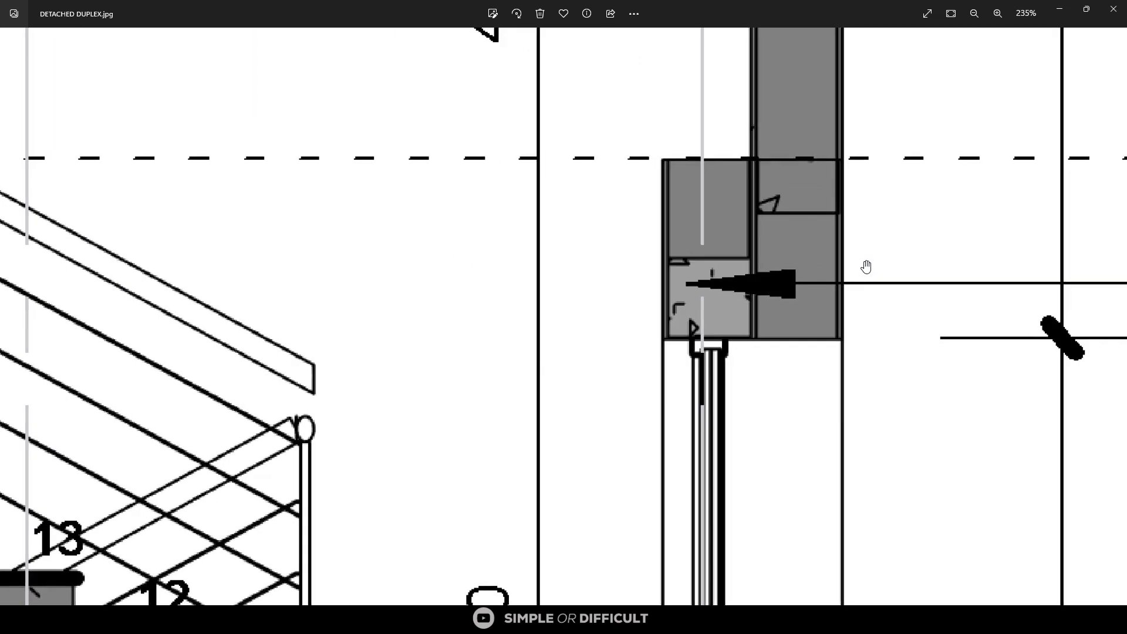
pyautogui.scroll(-5, 866, 266)
pyautogui.scroll(4, 717, 325)
pyautogui.scroll(-6, 718, 324)
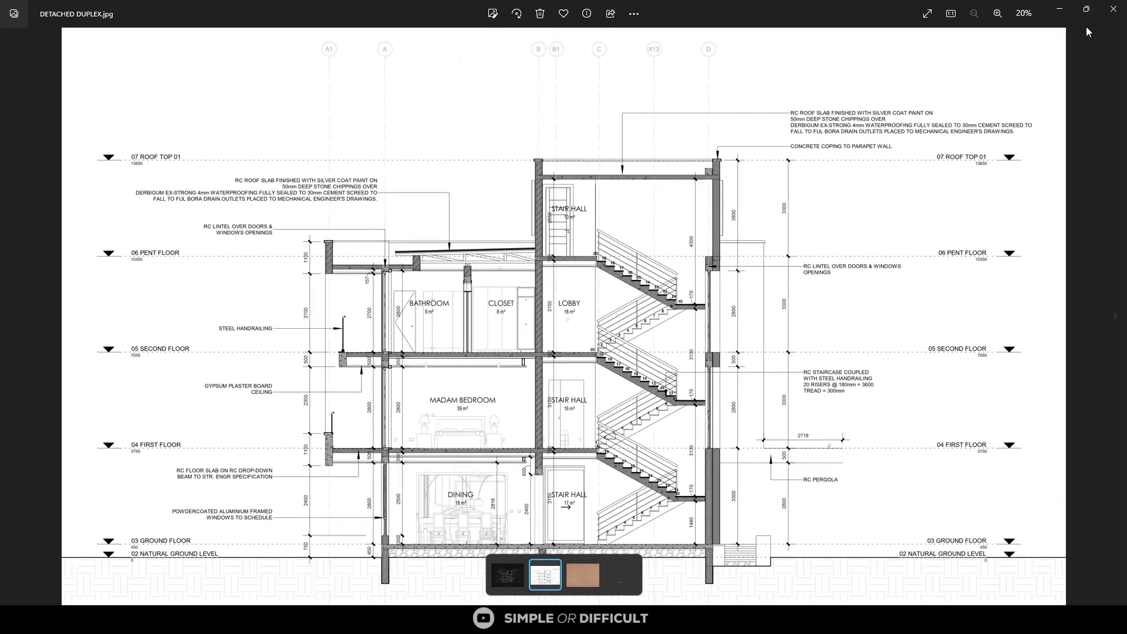
# Close the Photos viewer and deselect DETACHED DUPLEX.jpg in the folder
pyautogui.click(1114, 8)
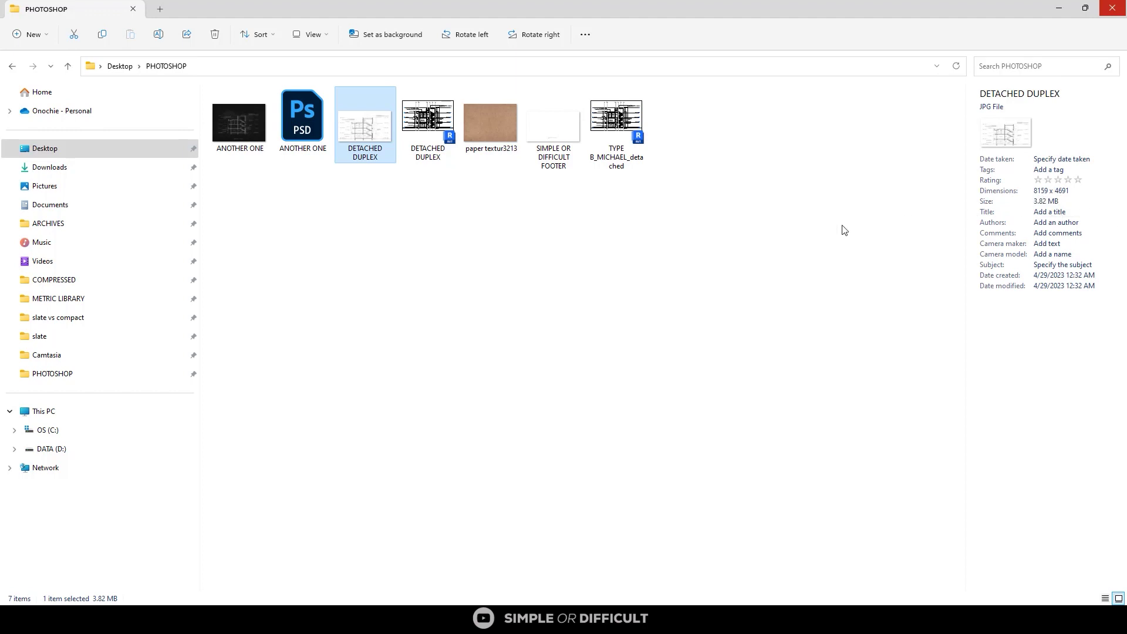
pyautogui.click(633, 281)
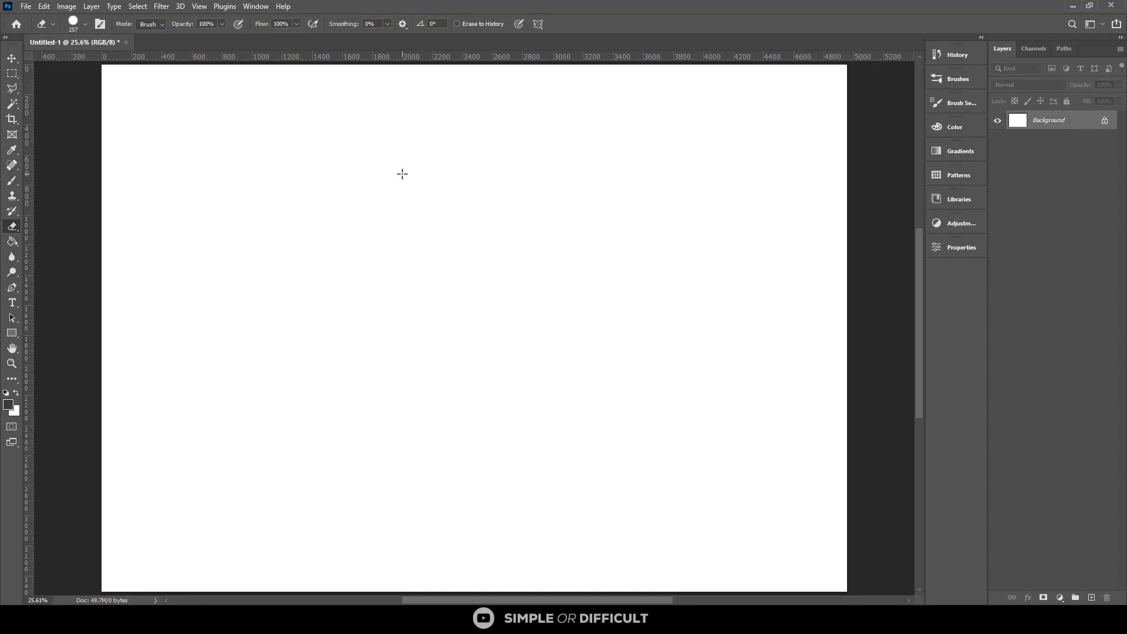
pyautogui.hotkey('ctrl', 'n')
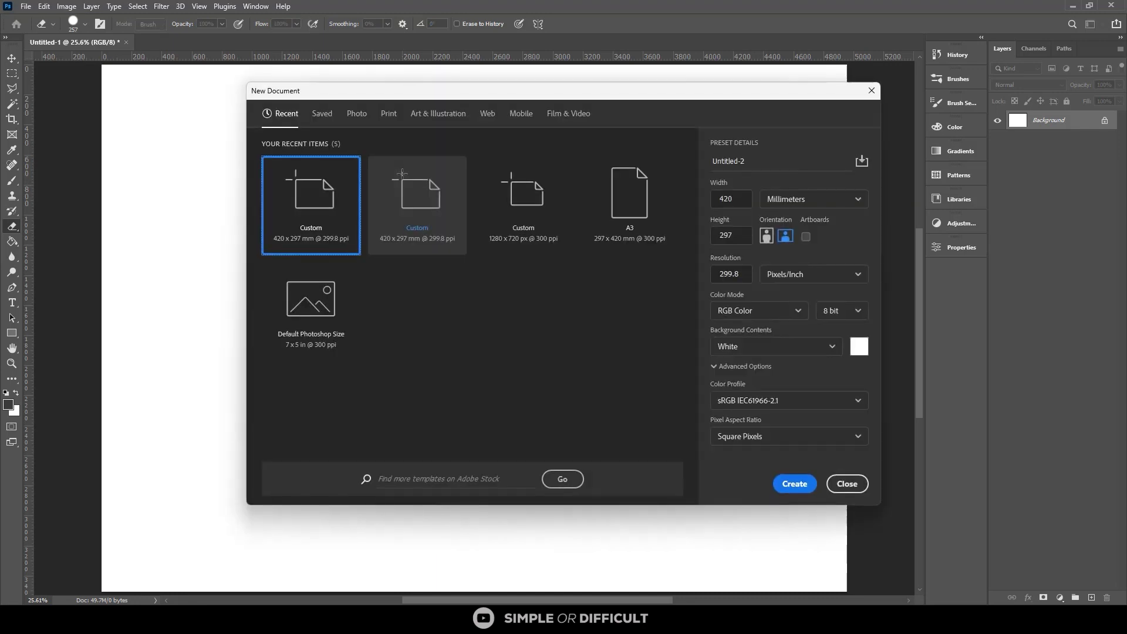
pyautogui.click(388, 114)
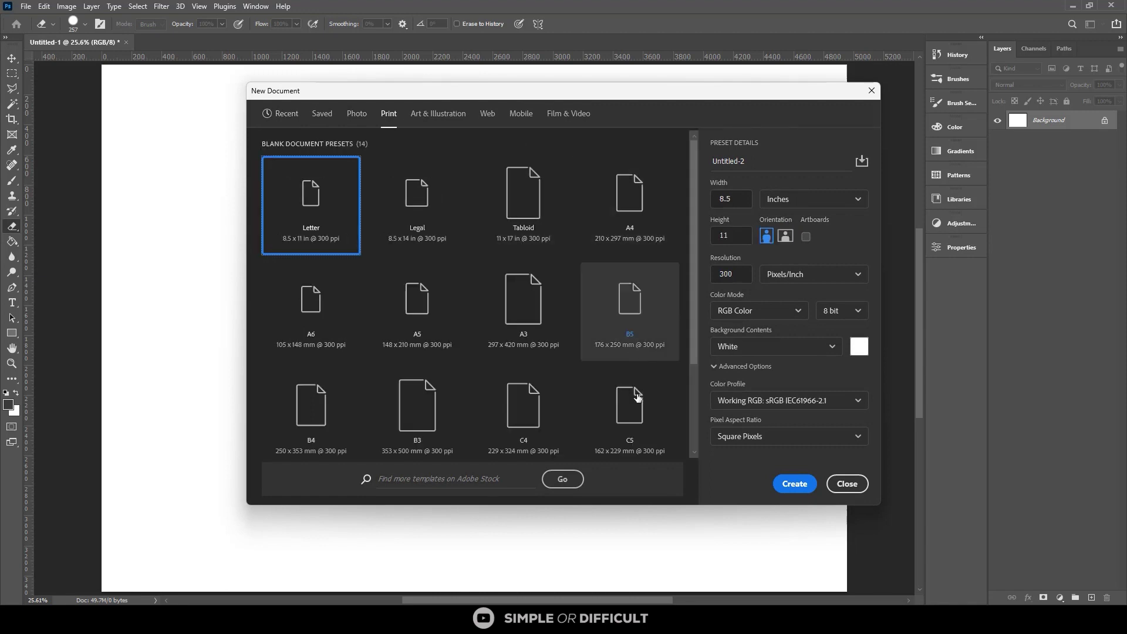
pyautogui.click(531, 329)
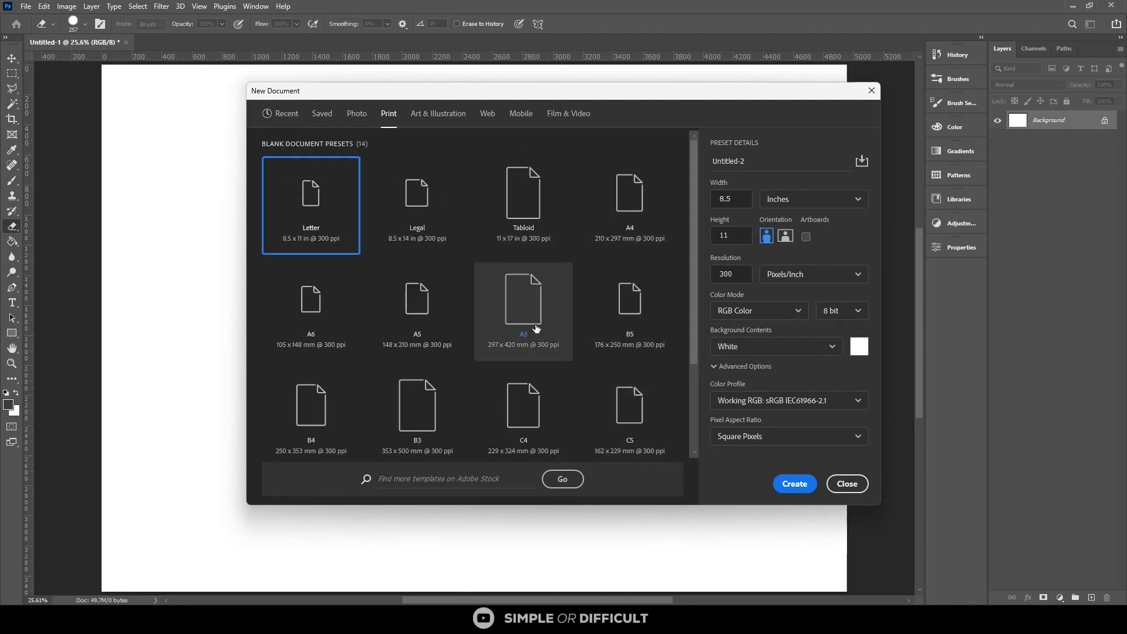
pyautogui.click(786, 236)
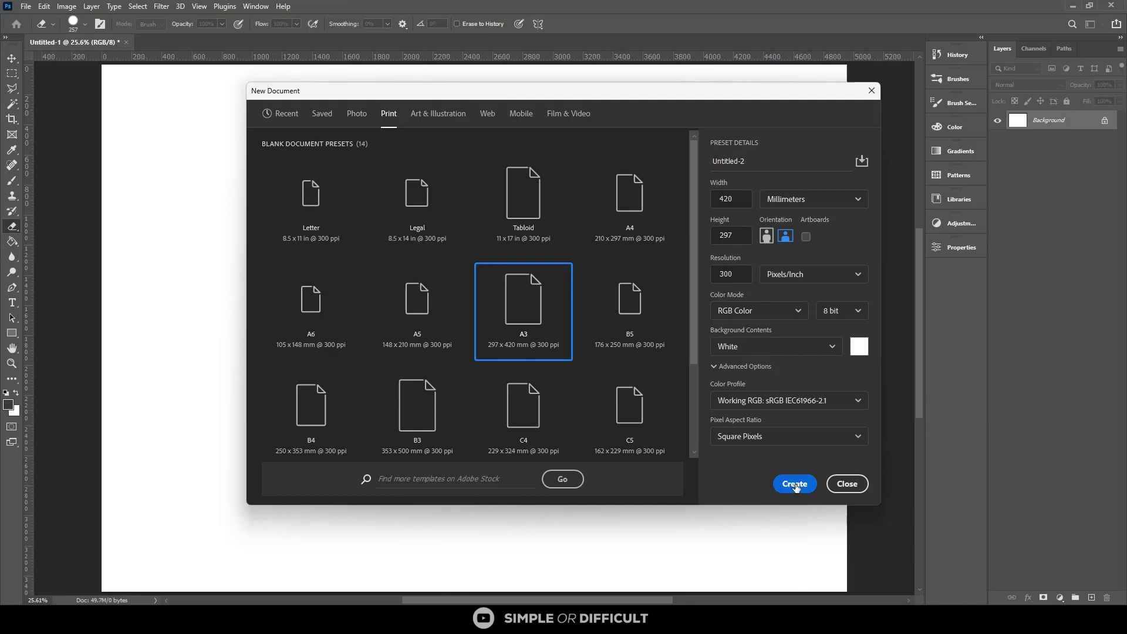
pyautogui.click(870, 91)
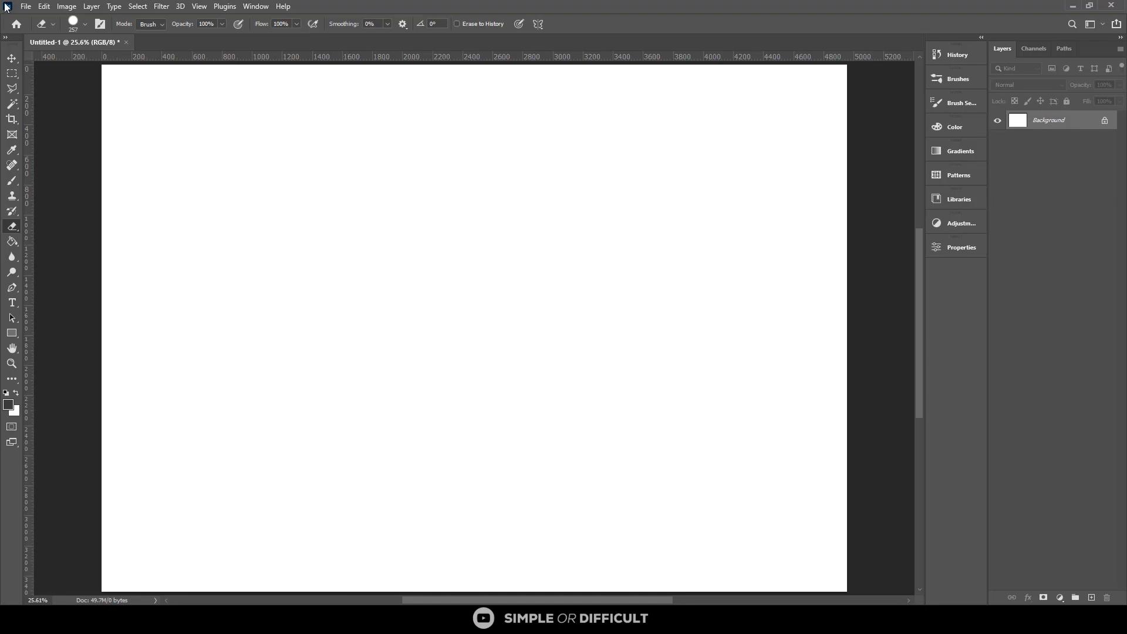
# Place DETACHED DUPLEX.jpg into Untitled-1 as an embedded layer and commit it
pyautogui.click(26, 7)
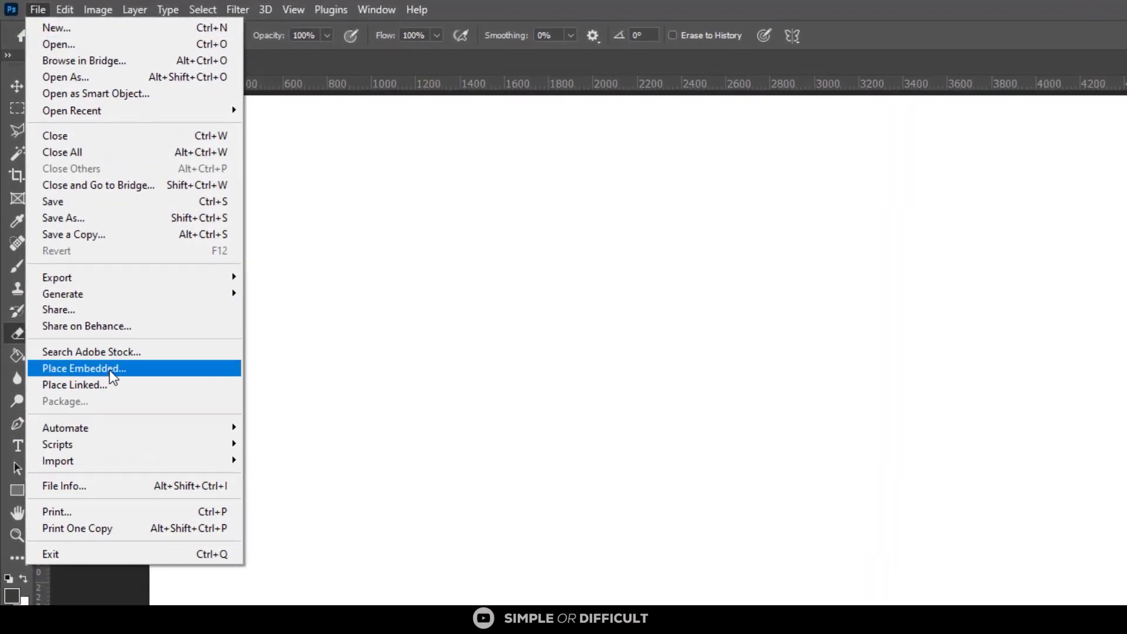
pyautogui.click(109, 370)
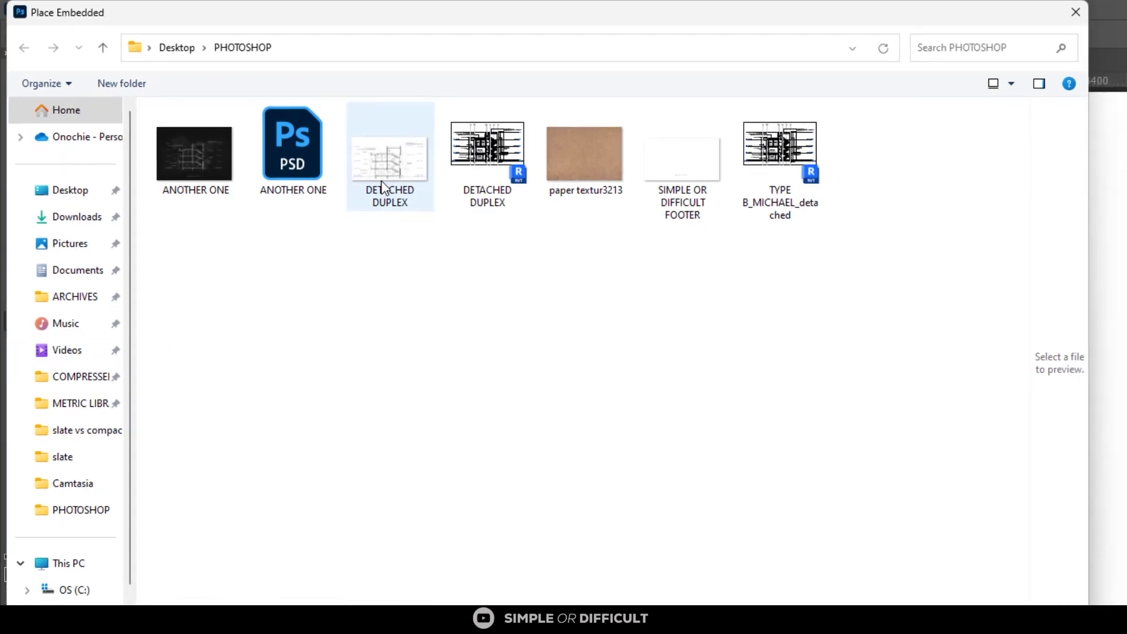
pyautogui.click(399, 176)
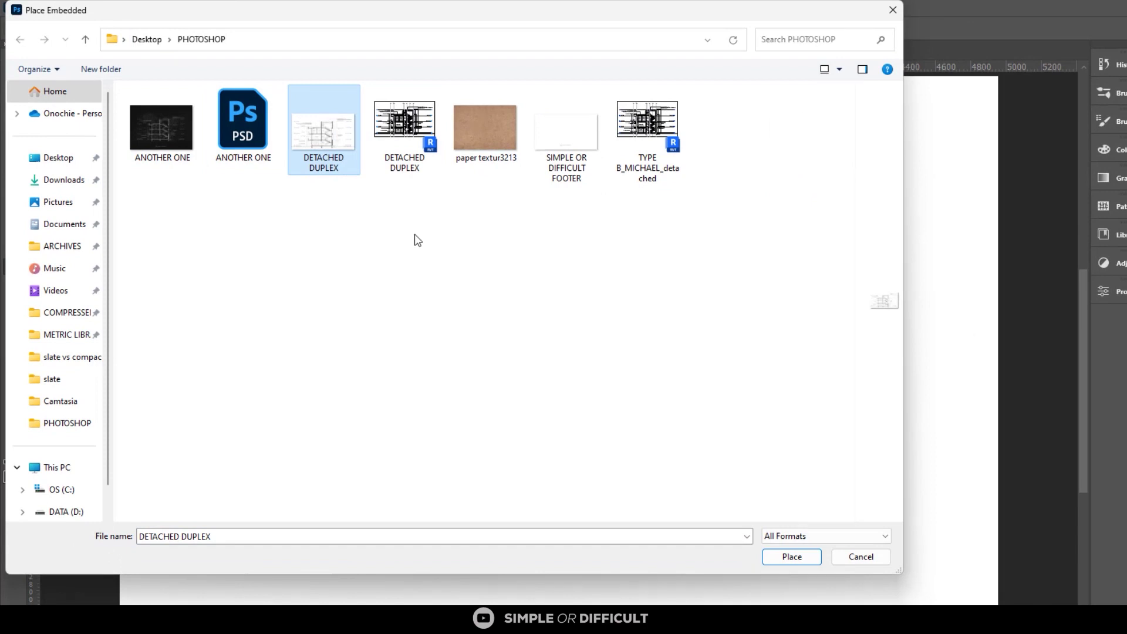
pyautogui.click(806, 555)
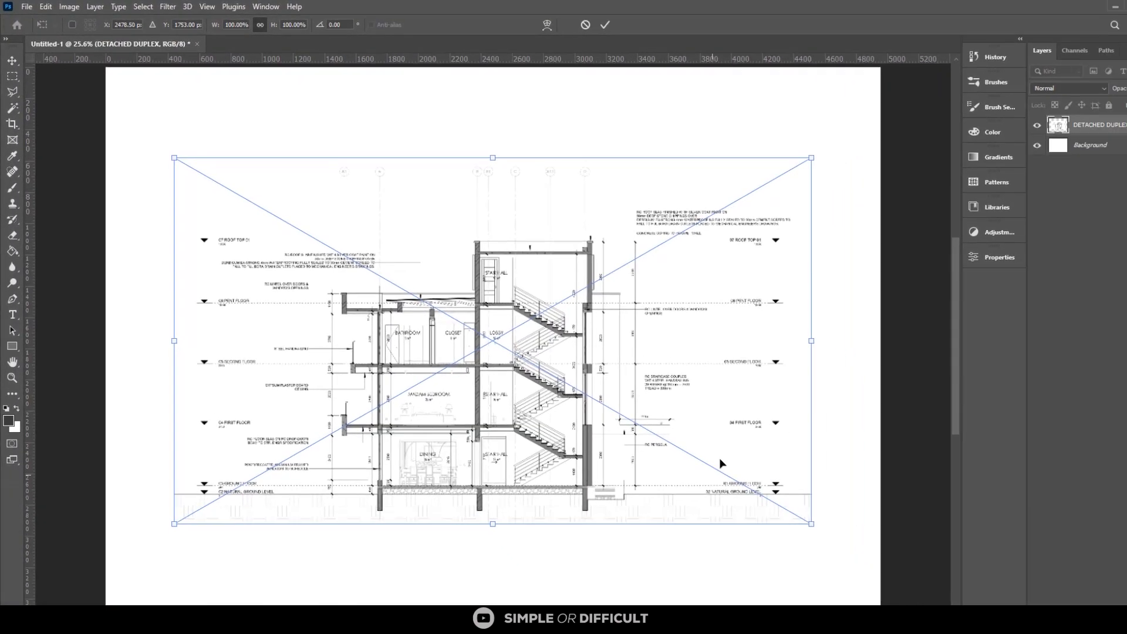
pyautogui.click(605, 24)
pyautogui.press('e')
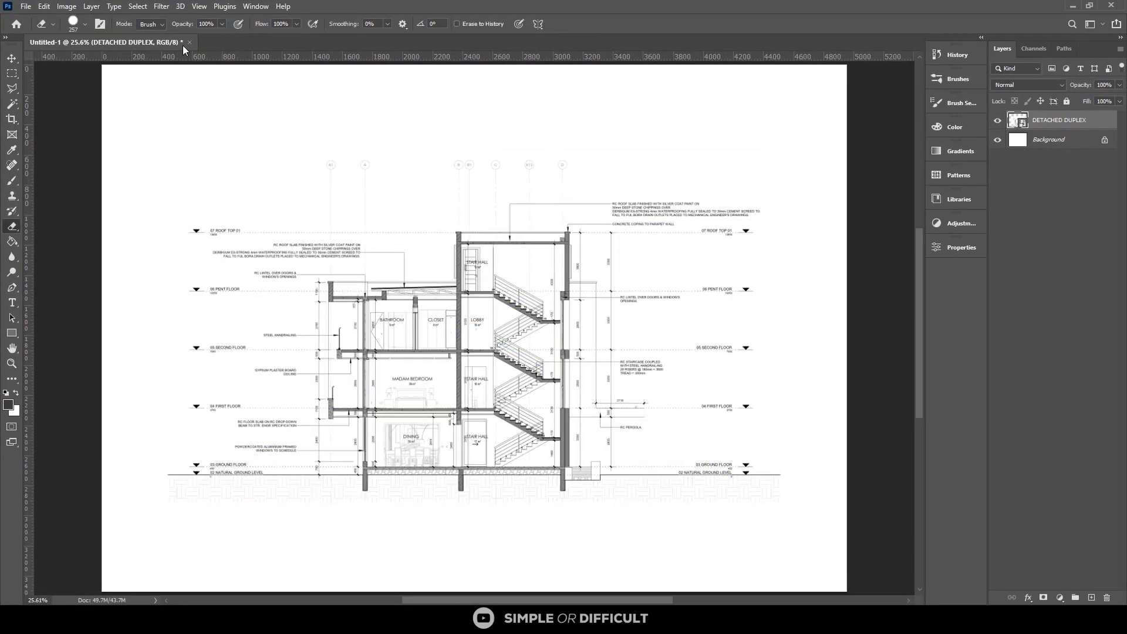
# Unlock the Background into Layer 0, then select the DETACHED DUPLEX layer
pyautogui.click(12, 58)
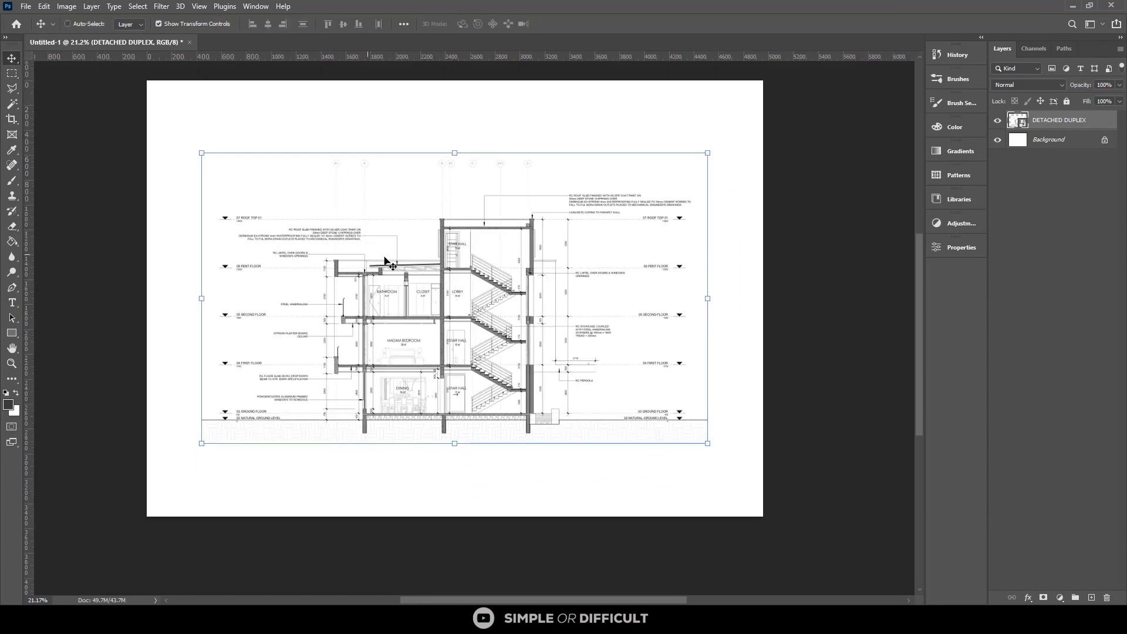
pyautogui.scroll(-1, 773, 232)
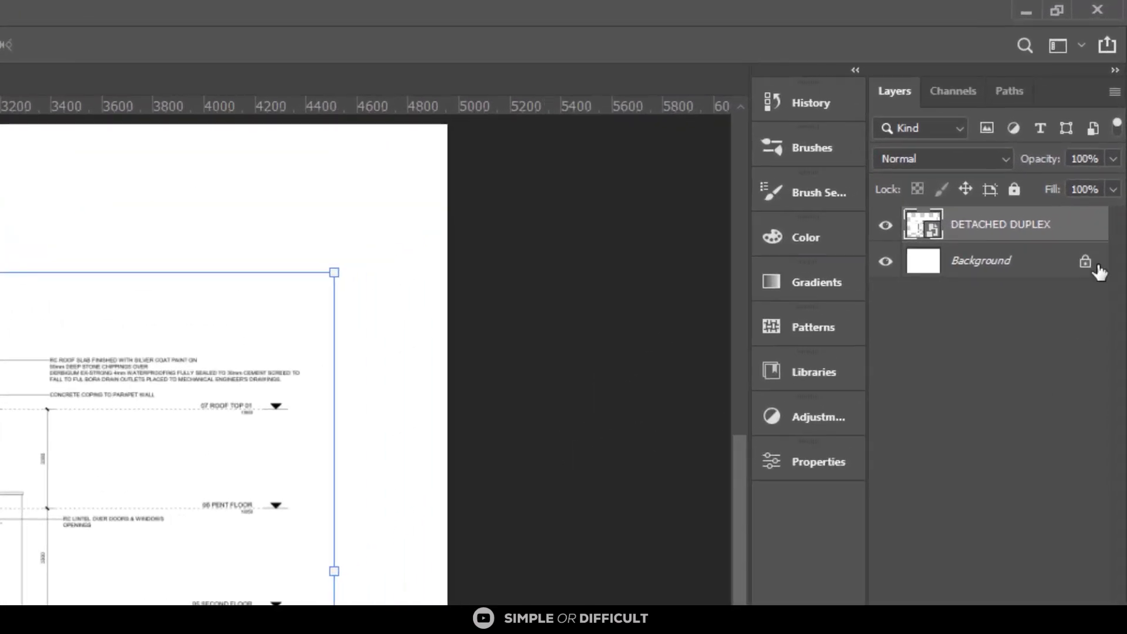
pyautogui.click(1086, 262)
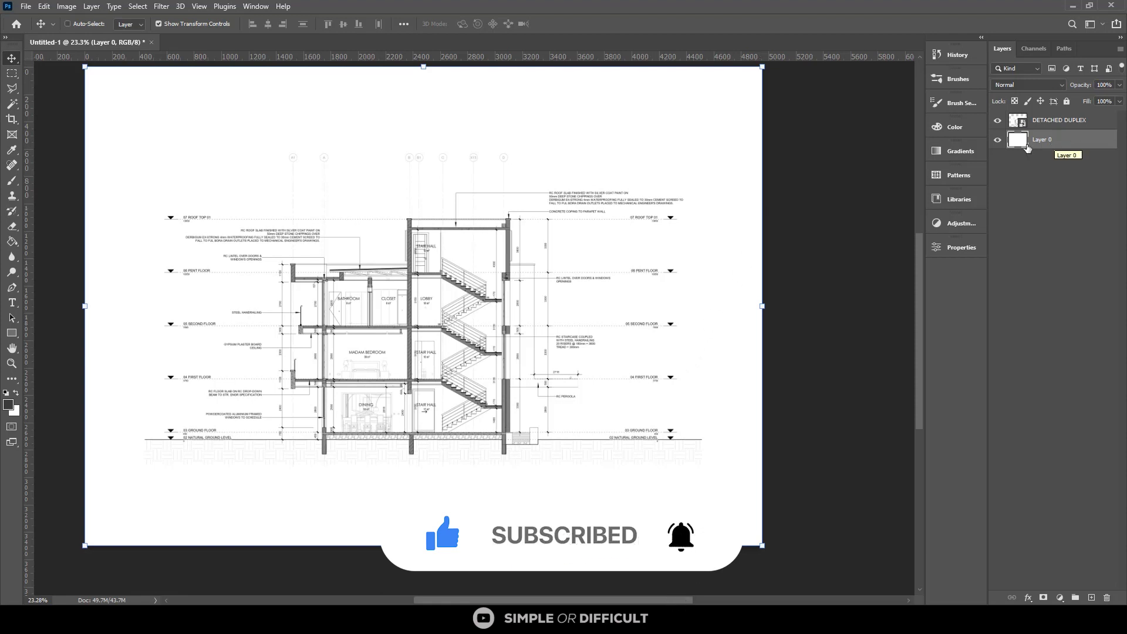
pyautogui.click(1044, 122)
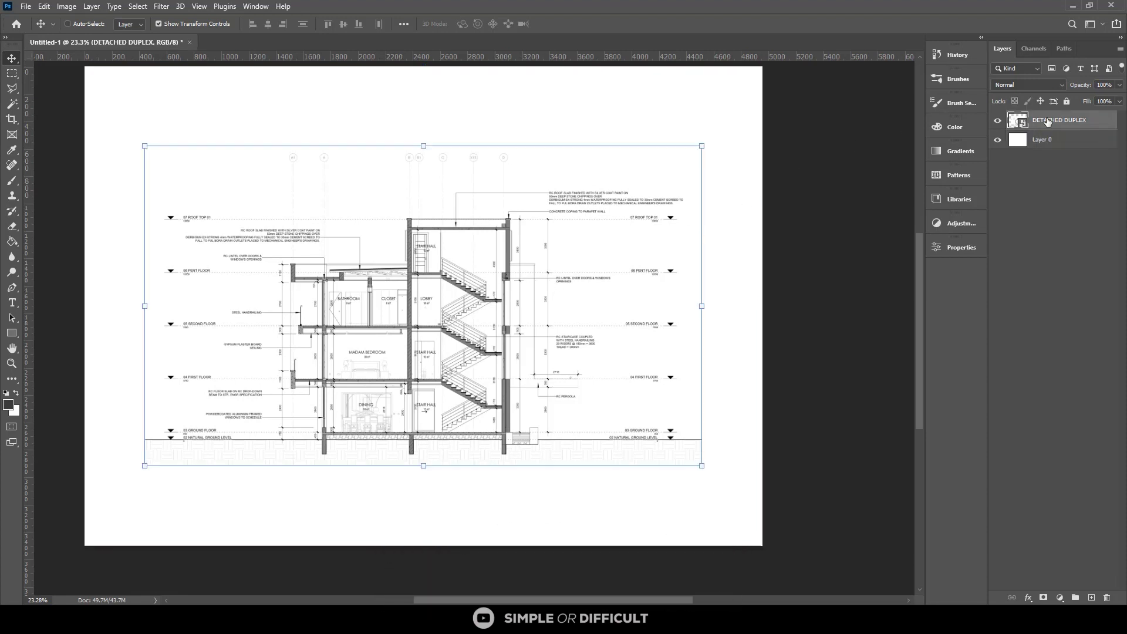
# Invert the DETACHED DUPLEX layer with Ctrl+I to get white lines on black
pyautogui.hotkey('ctrl', 'i')
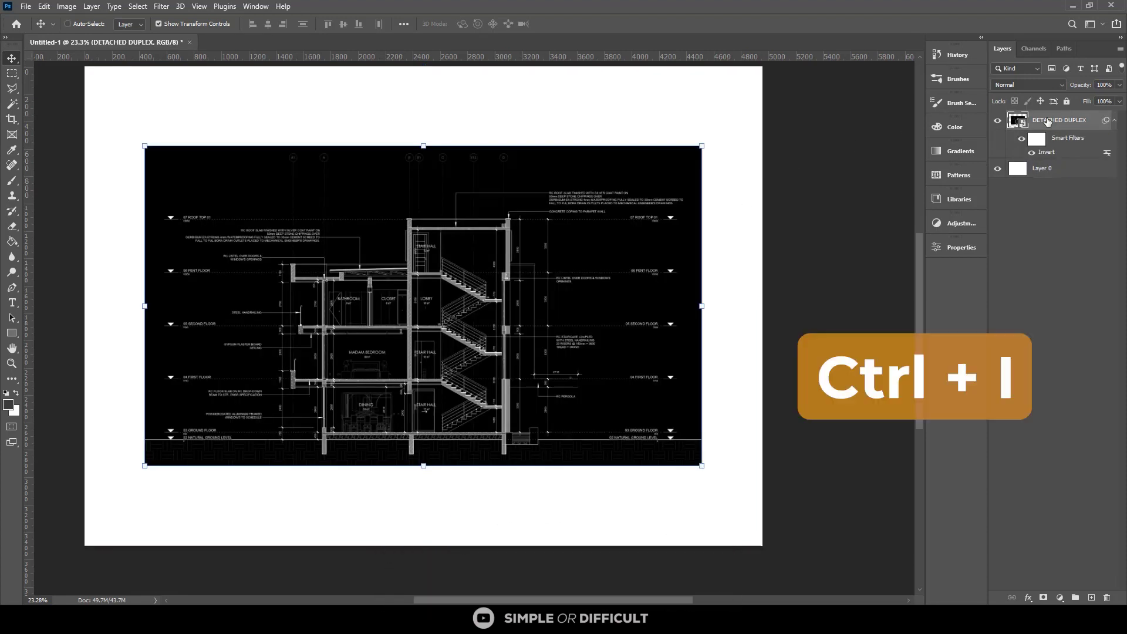
pyautogui.scroll(5, 503, 226)
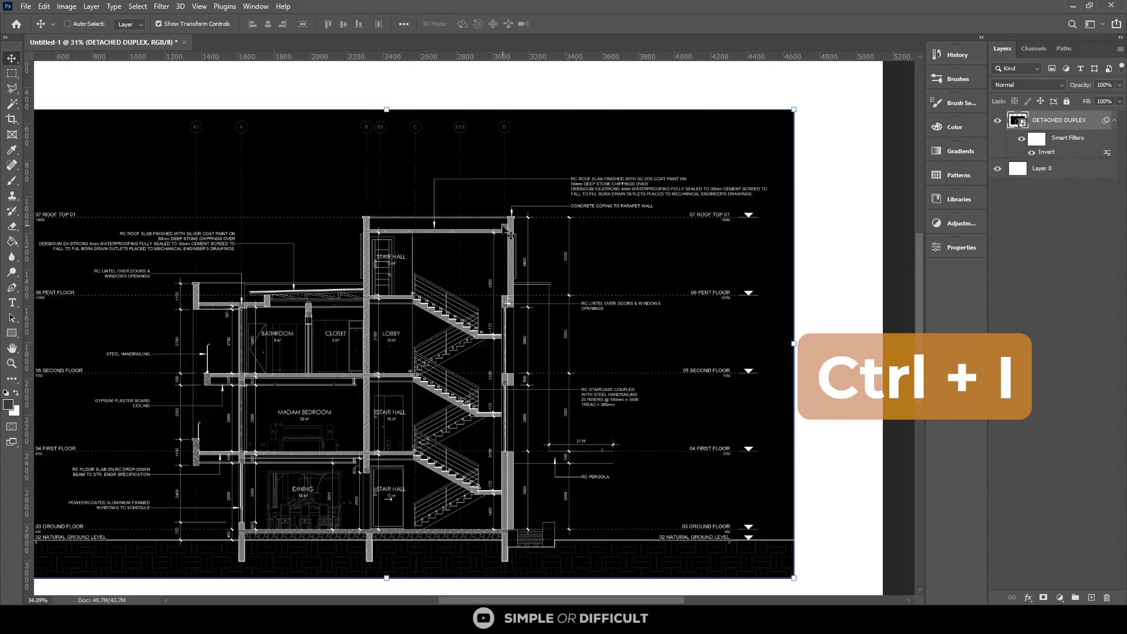
pyautogui.scroll(3, 587, 214)
pyautogui.scroll(-5, 611, 203)
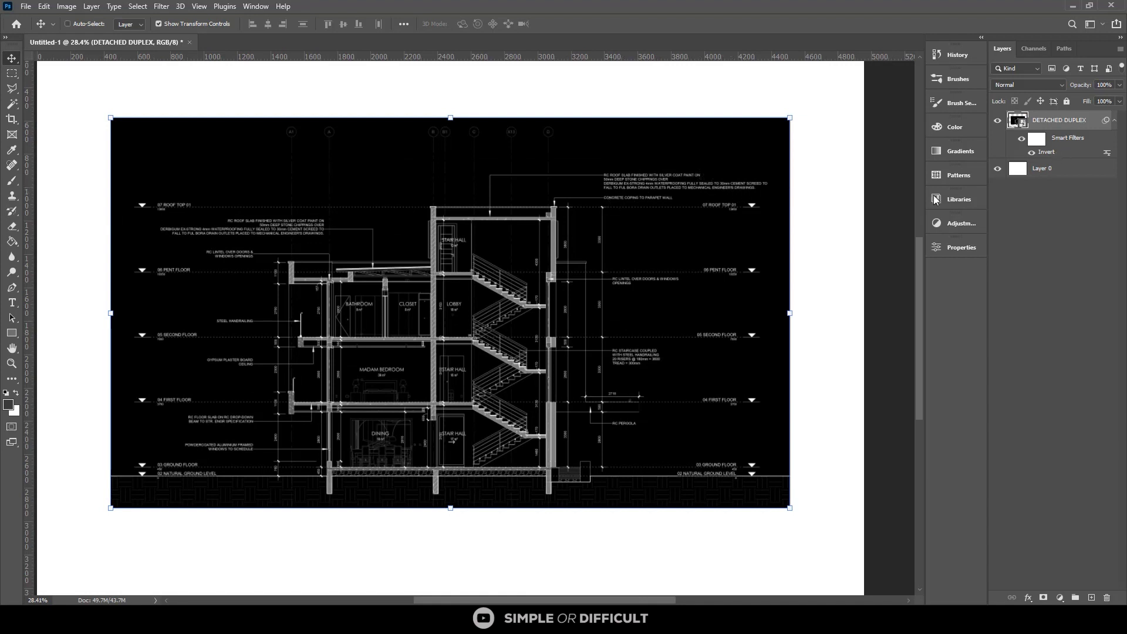
# Fill Layer 0 with black
pyautogui.click(1050, 170)
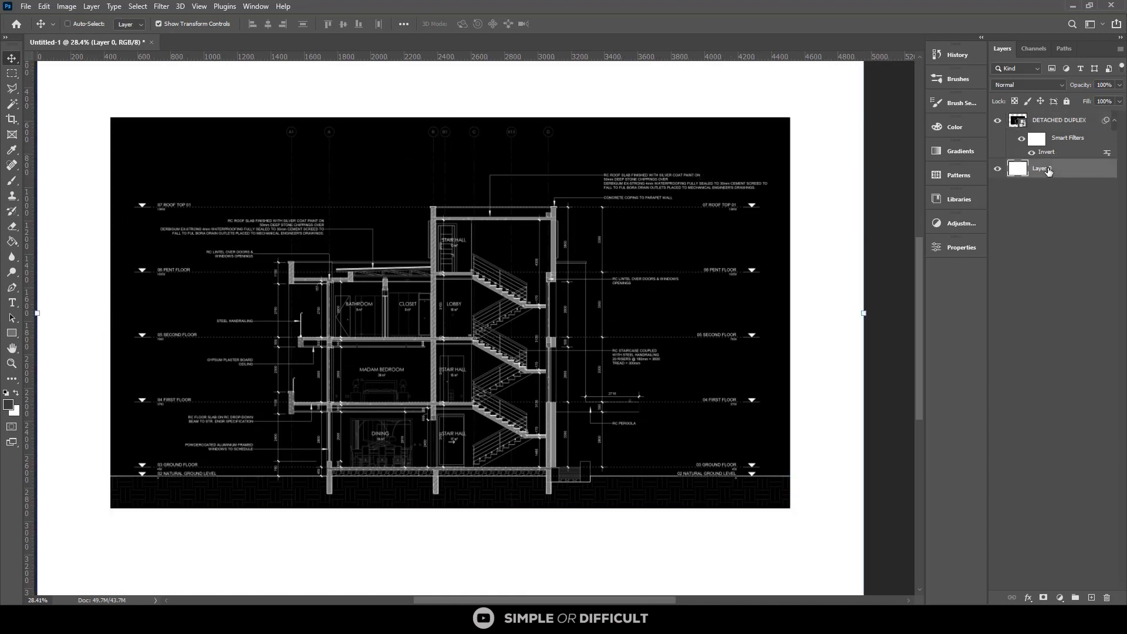
pyautogui.hotkey('alt', 'BackSpace')
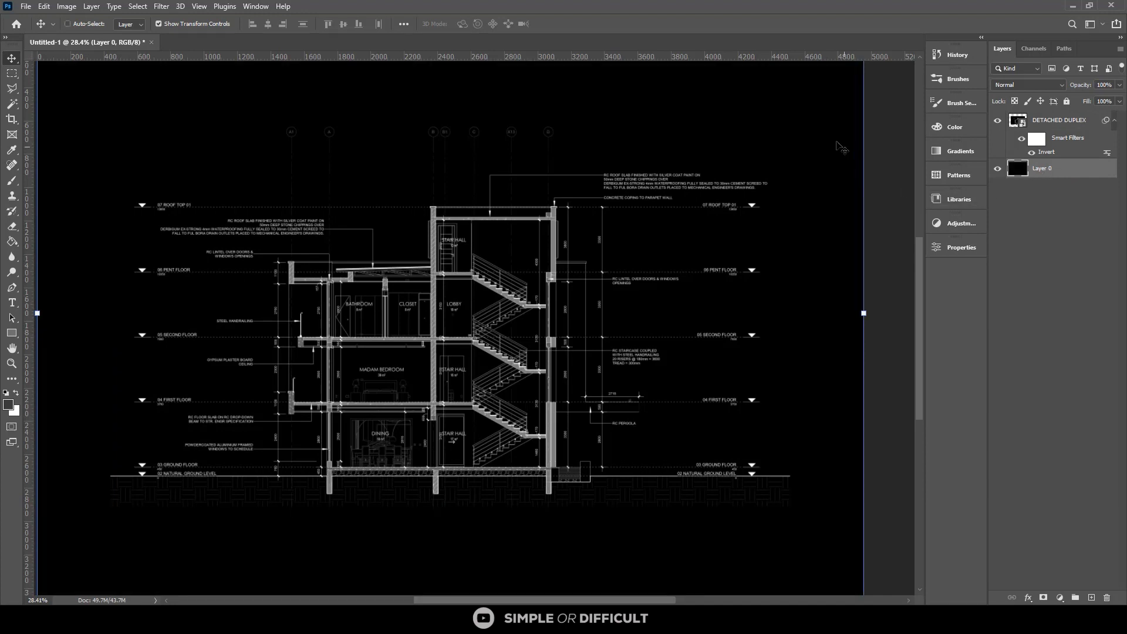
pyautogui.scroll(-2, 712, 229)
pyautogui.scroll(-1, 710, 229)
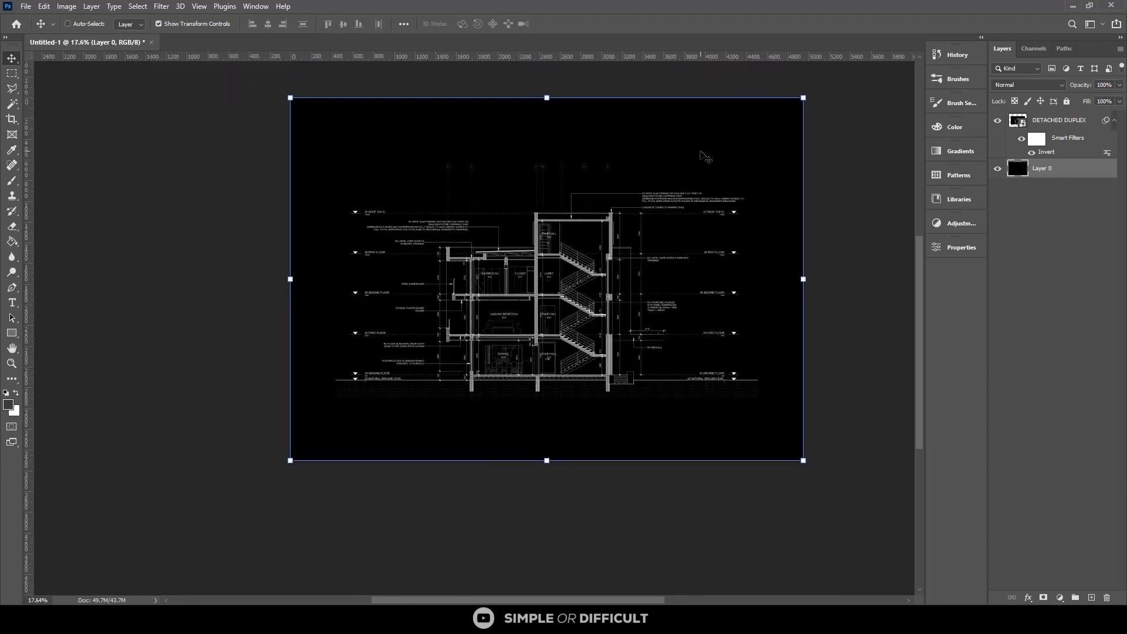
pyautogui.scroll(3, 722, 247)
pyautogui.scroll(2, 730, 267)
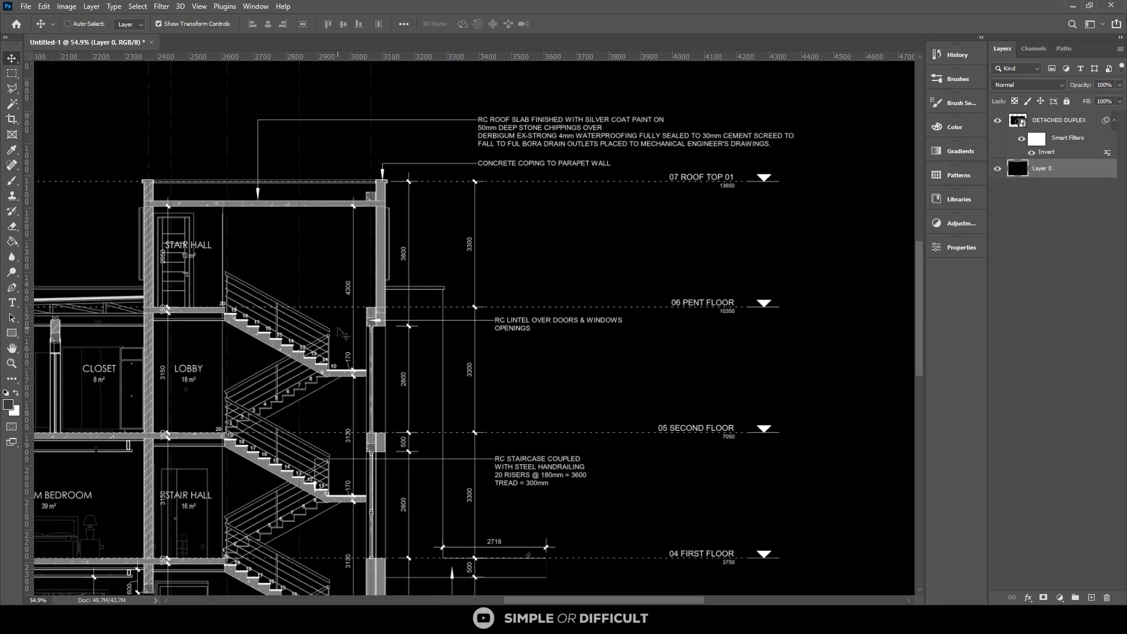
pyautogui.scroll(-3, 411, 320)
pyautogui.scroll(1, 489, 303)
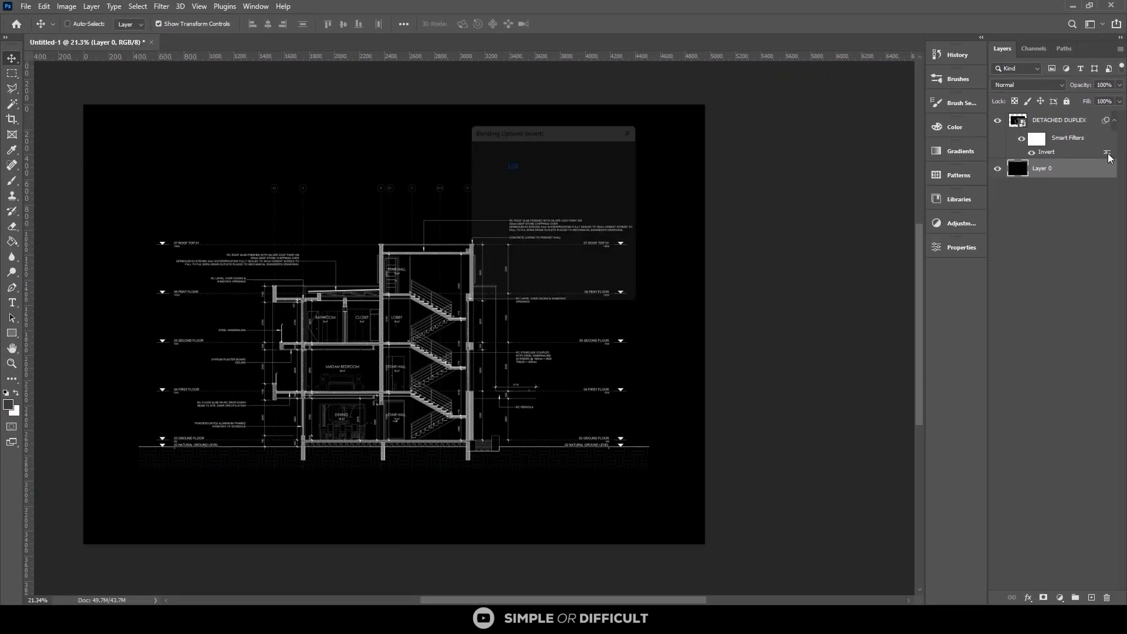
# Lower the Invert smart filter's blending opacity to 88%
pyautogui.doubleClick(1092, 272)
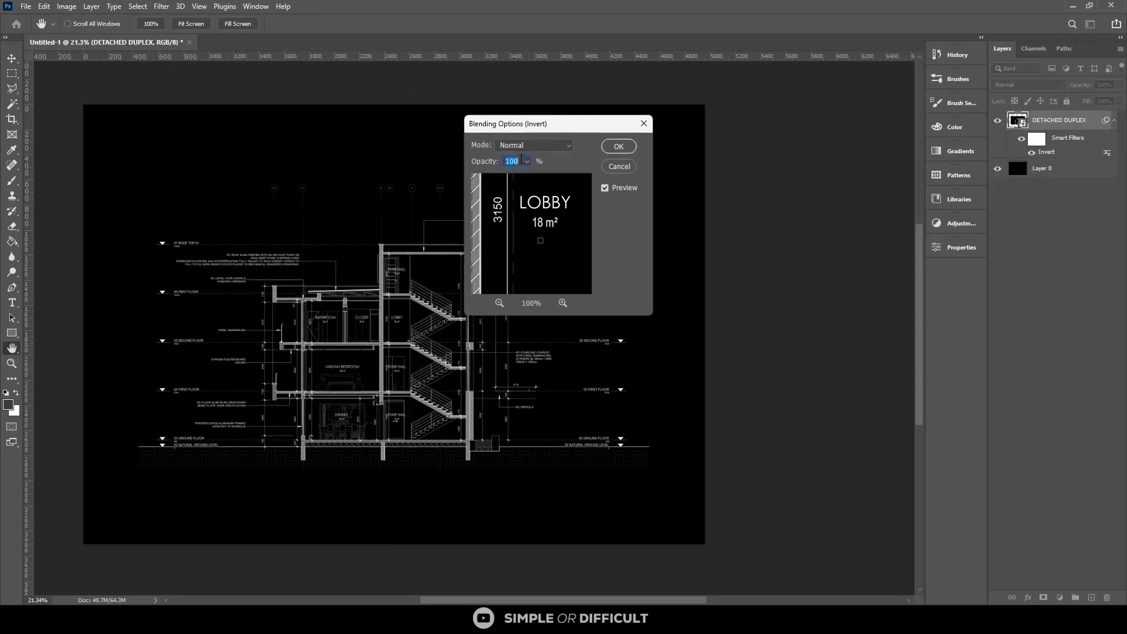
pyautogui.click(526, 162)
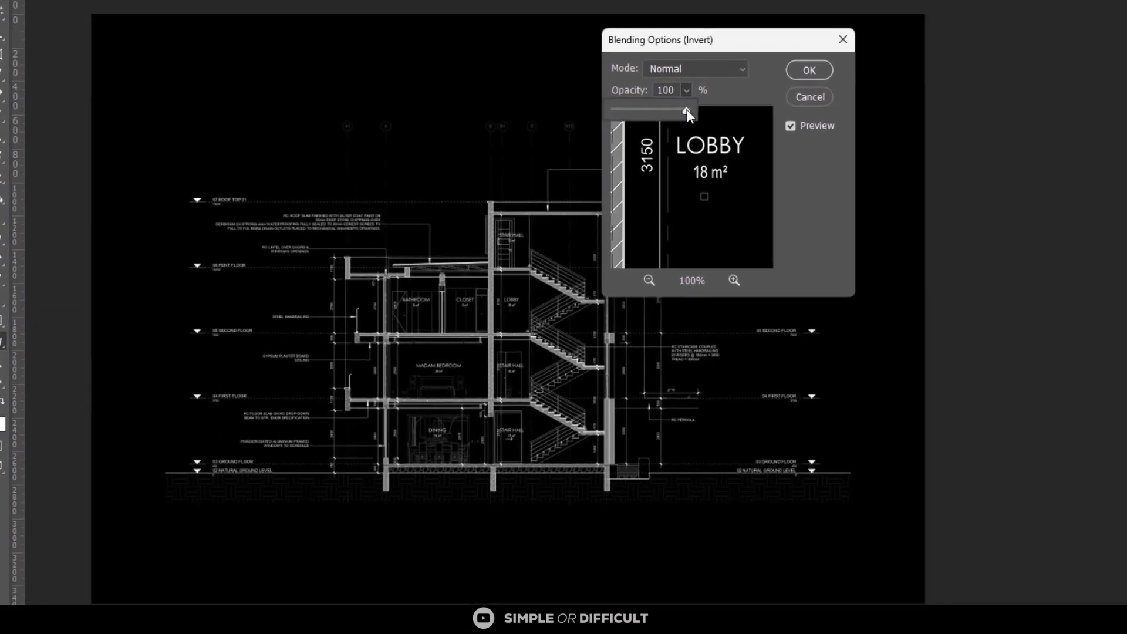
pyautogui.moveTo(529, 177); pyautogui.dragTo(527, 177)
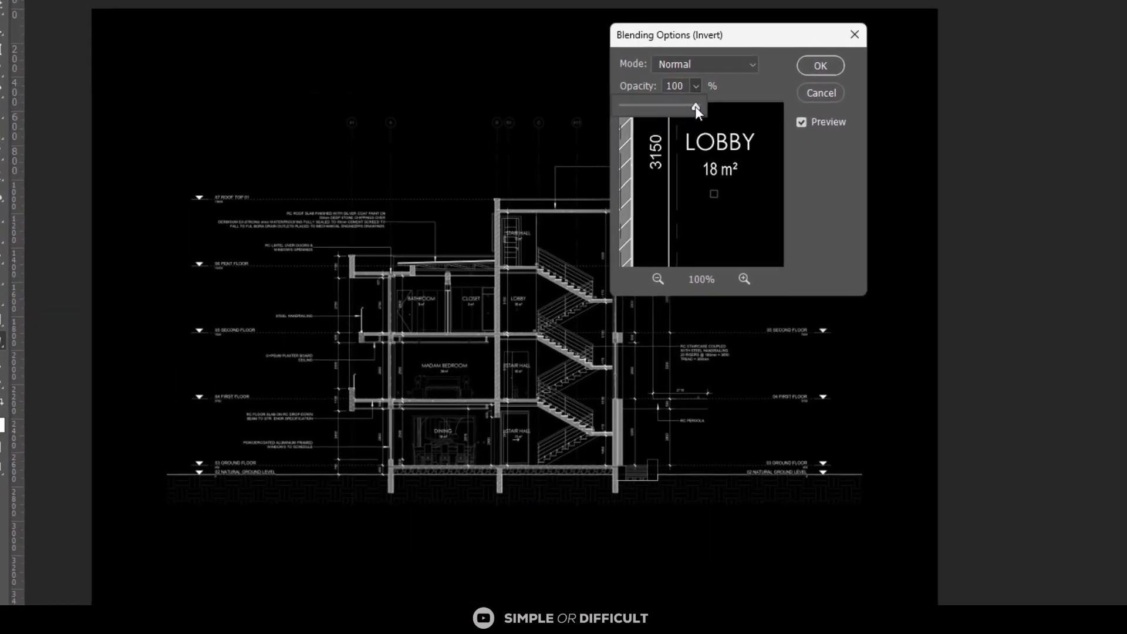
pyautogui.moveTo(690, 107); pyautogui.dragTo(687, 106)
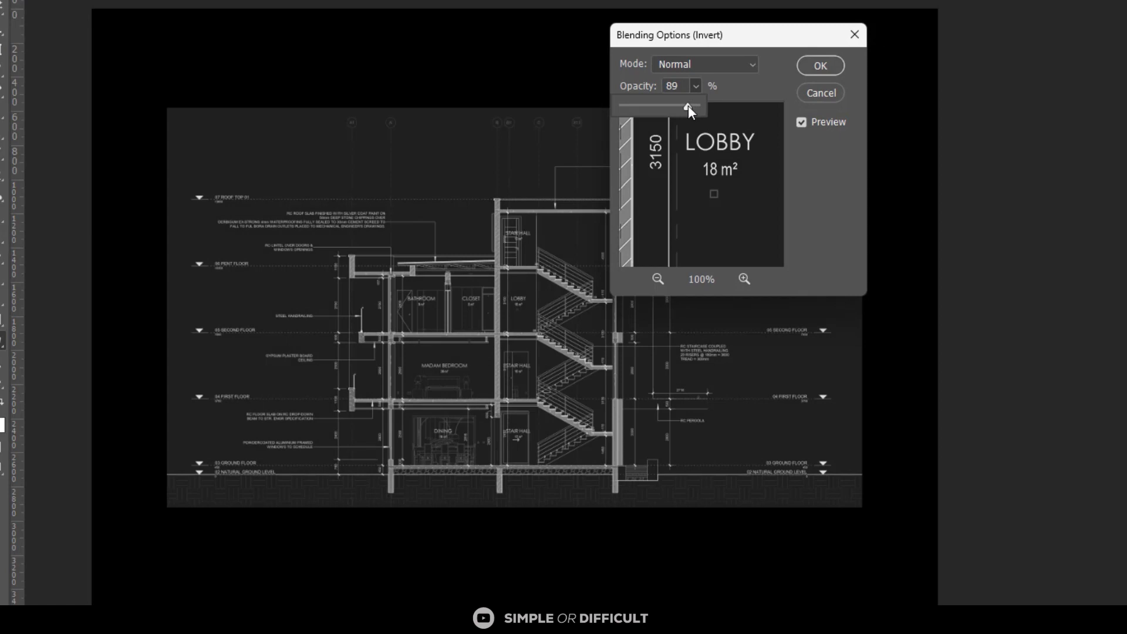
pyautogui.moveTo(688, 106); pyautogui.dragTo(689, 106)
pyautogui.moveTo(688, 107); pyautogui.dragTo(685, 107)
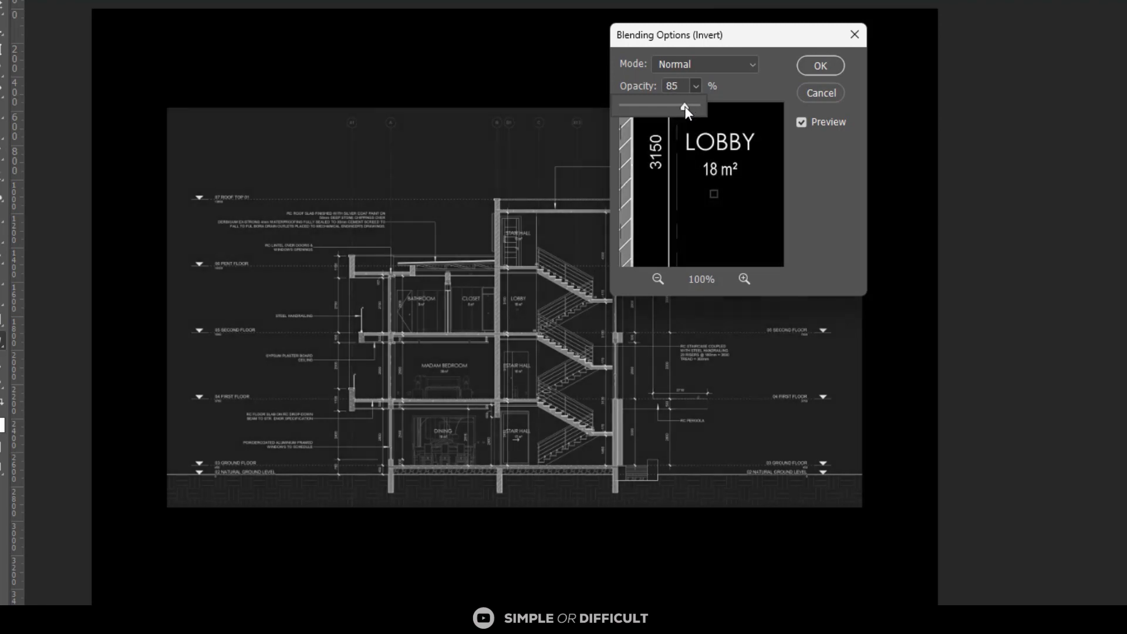
pyautogui.click(821, 64)
pyautogui.click(822, 65)
pyautogui.scroll(3, 749, 175)
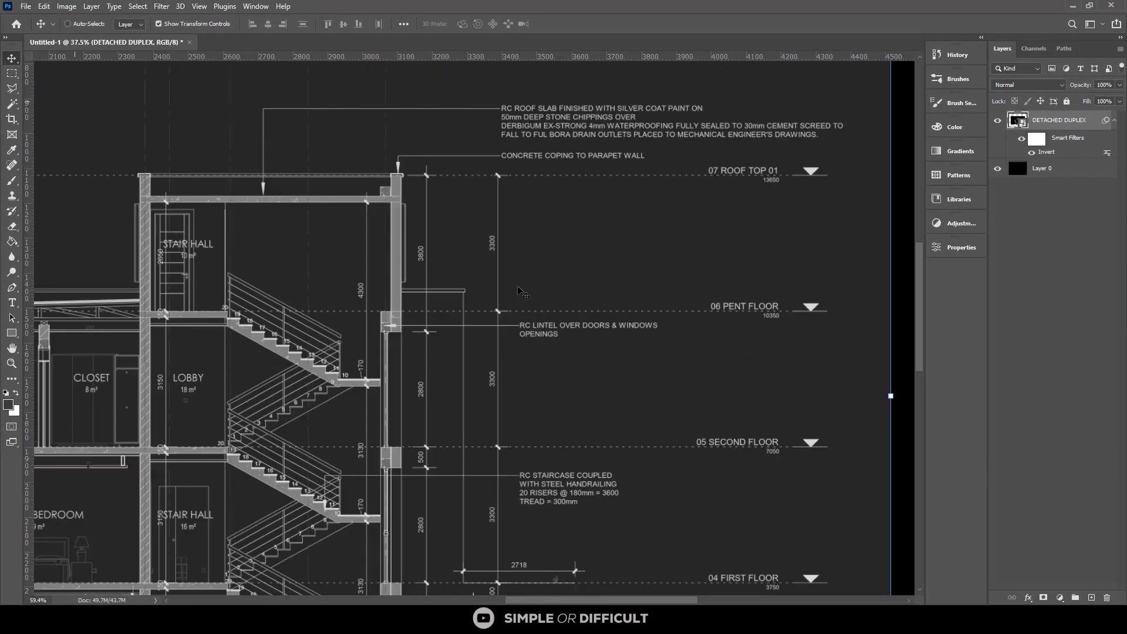
# Above Layer 0, create a Solid Color fill layer and enter hex 262626
pyautogui.scroll(2, 624, 216)
pyautogui.scroll(-8, 791, 277)
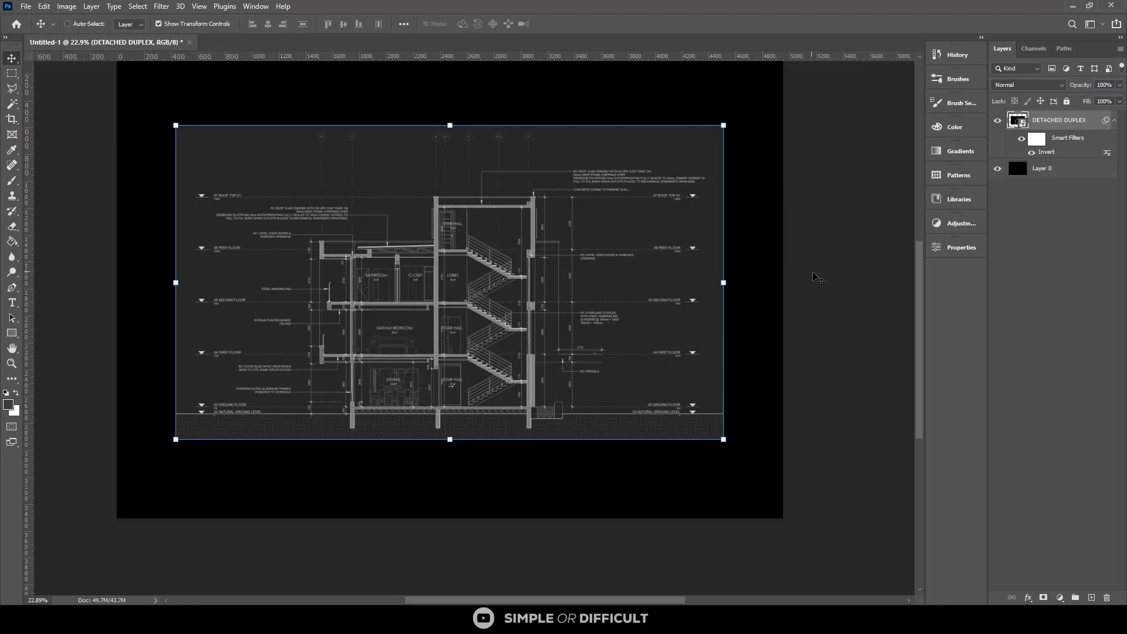
pyautogui.click(1044, 171)
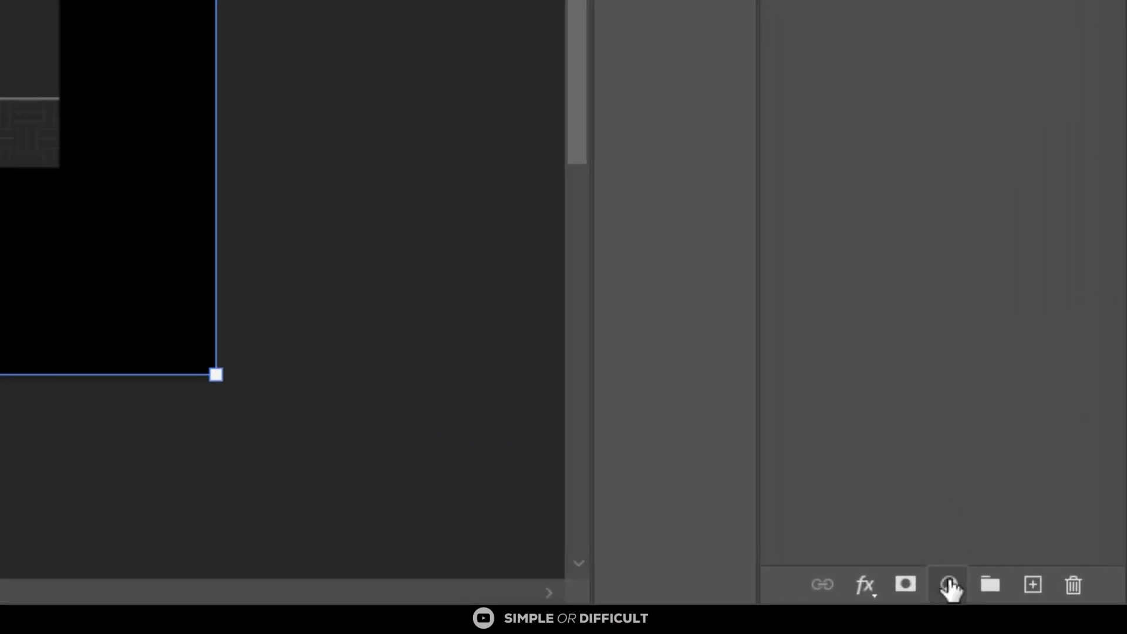
pyautogui.click(949, 585)
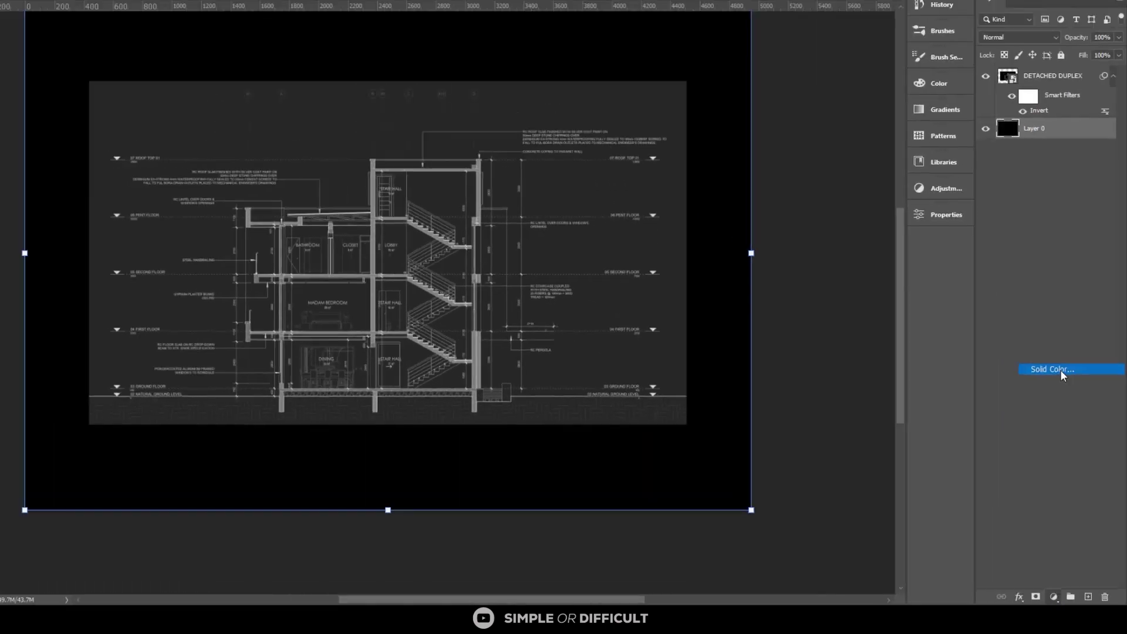
pyautogui.click(1060, 370)
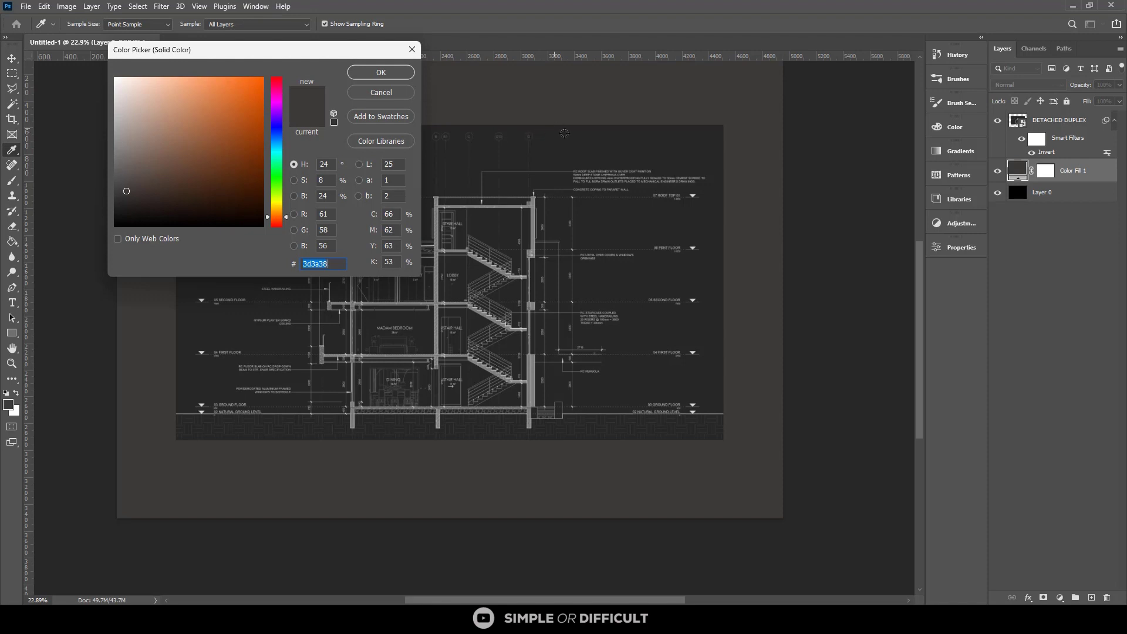
pyautogui.write('262626')
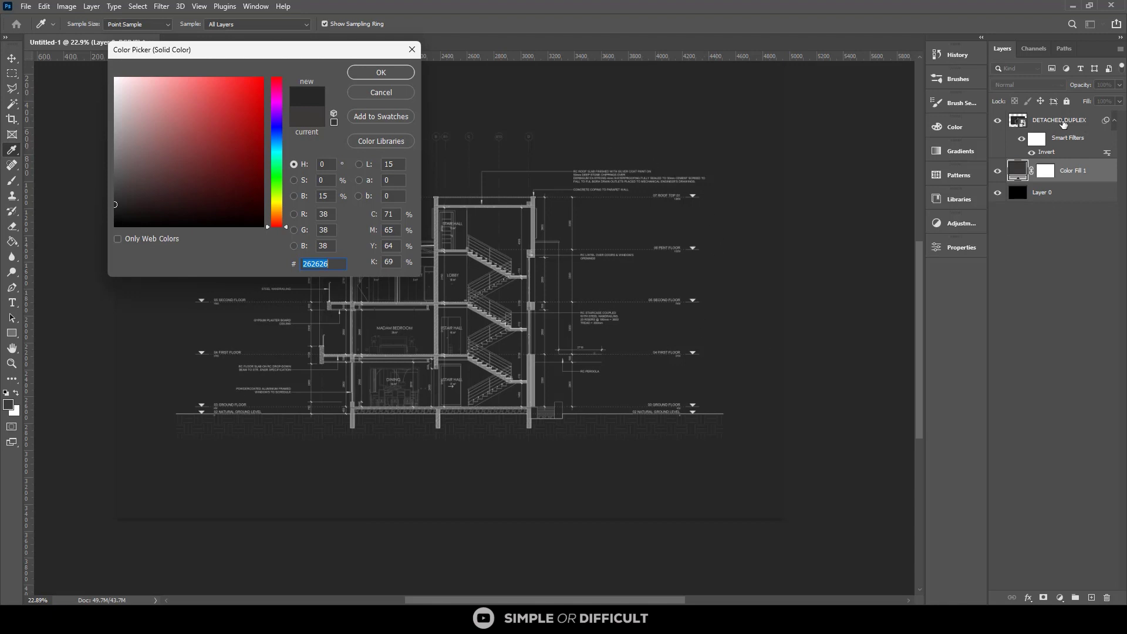
# Confirm the 262626 fill colour in the Color Picker
pyautogui.click(370, 72)
pyautogui.scroll(5, 499, 351)
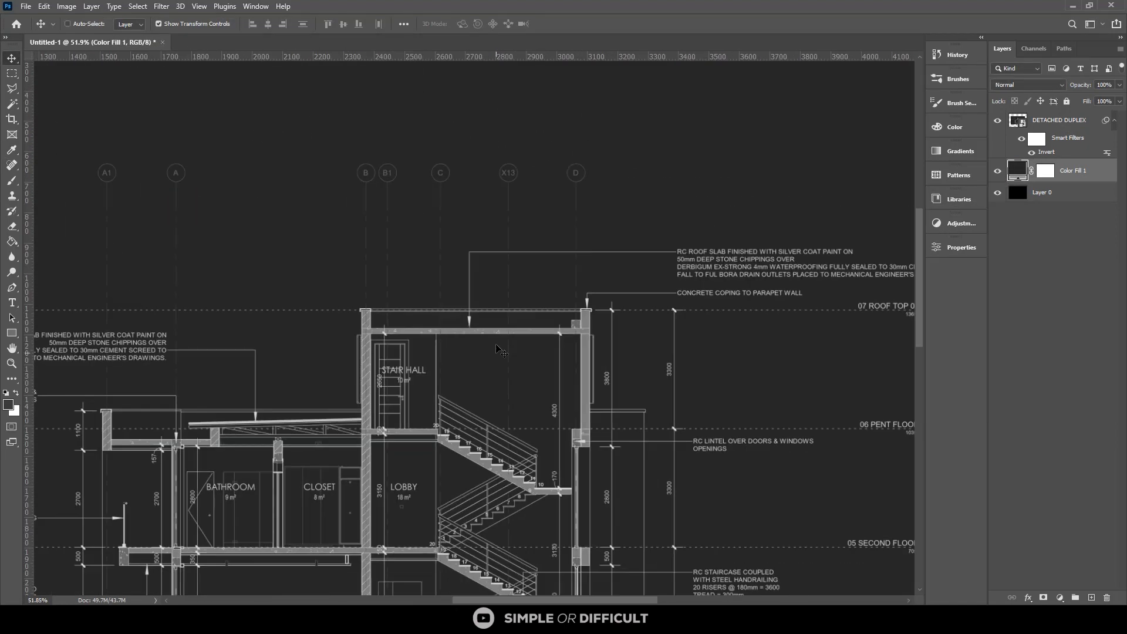
pyautogui.scroll(-4, 499, 350)
pyautogui.scroll(4, 796, 174)
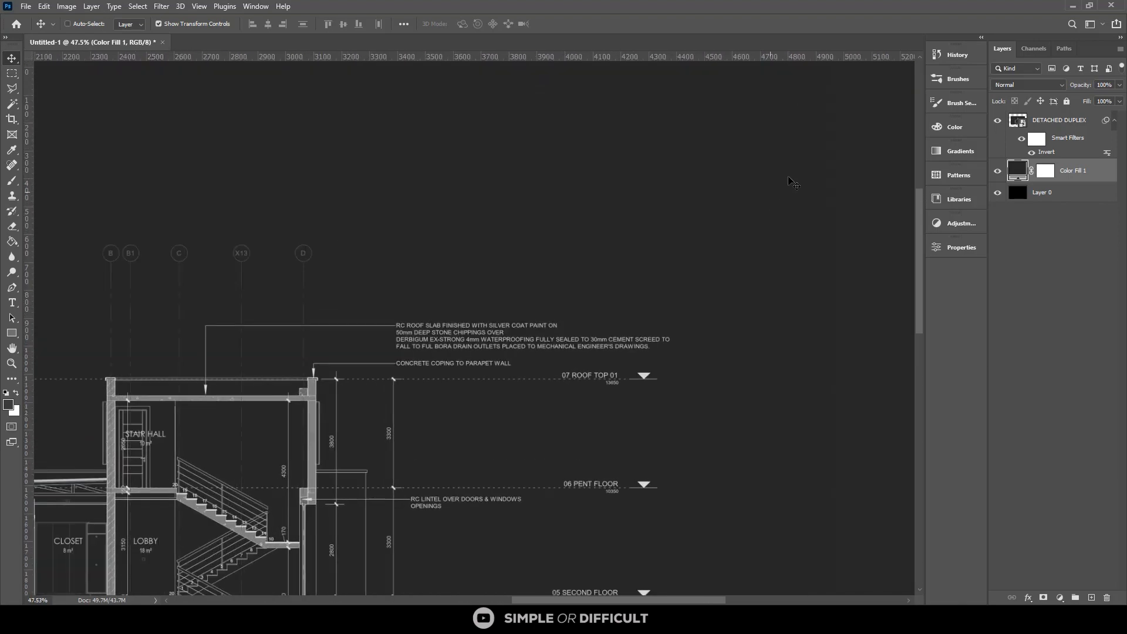
pyautogui.scroll(-3, 795, 174)
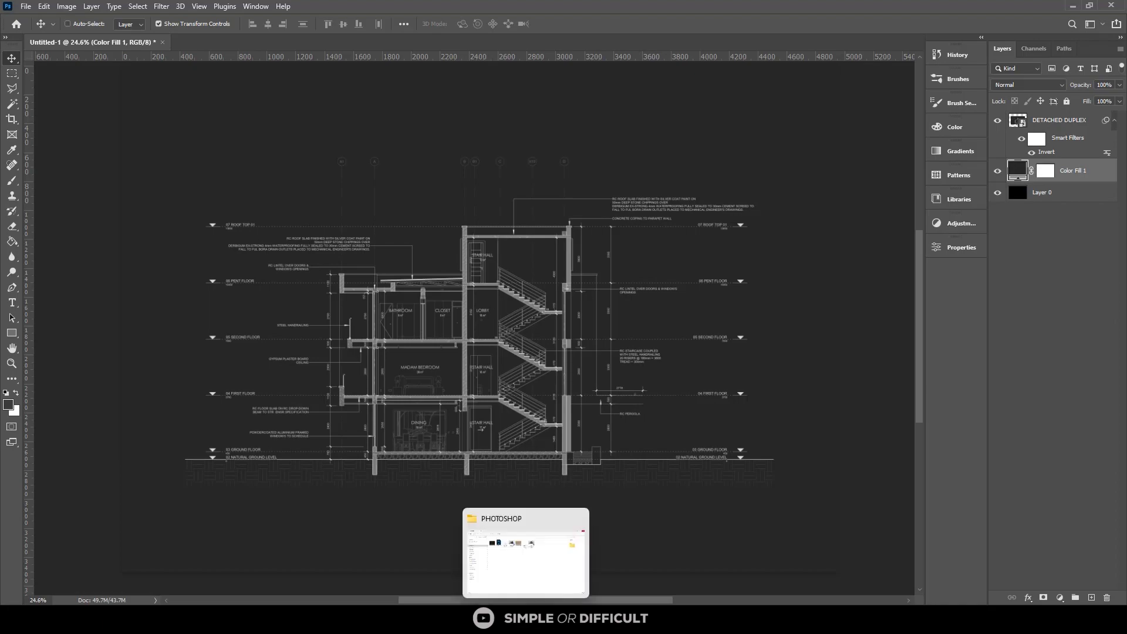
# Drag paper textur3213 from the PHOTOSHOP folder onto the Photoshop canvas
pyautogui.click(539, 588)
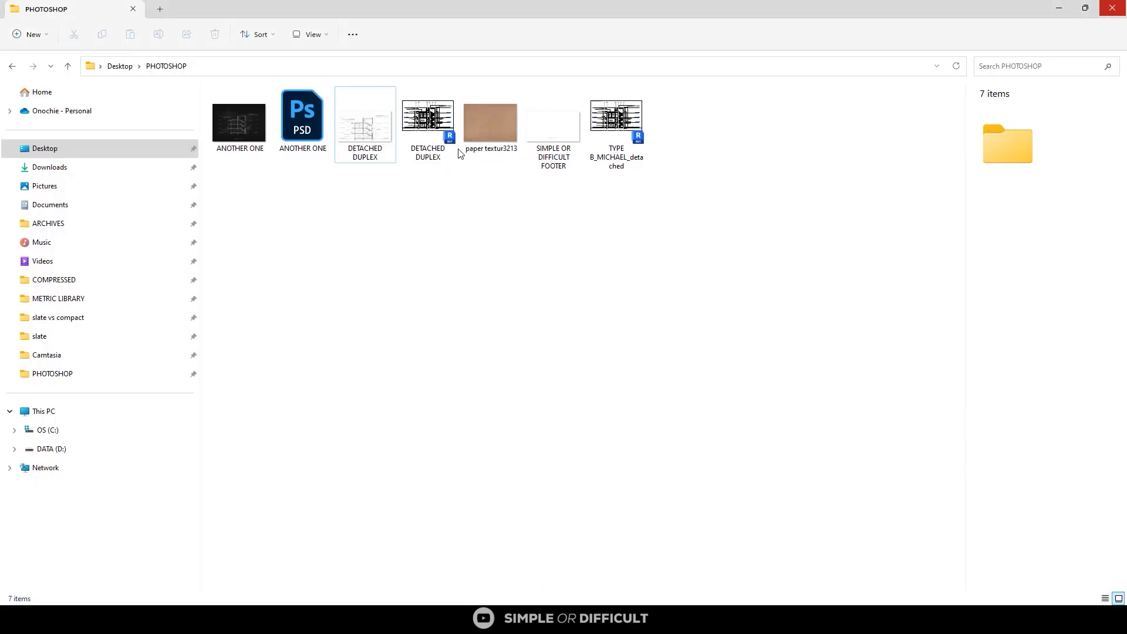
pyautogui.click(480, 129)
pyautogui.moveTo(632, 5); pyautogui.dragTo(776, 94)
pyautogui.moveTo(657, 298); pyautogui.dragTo(347, 276)
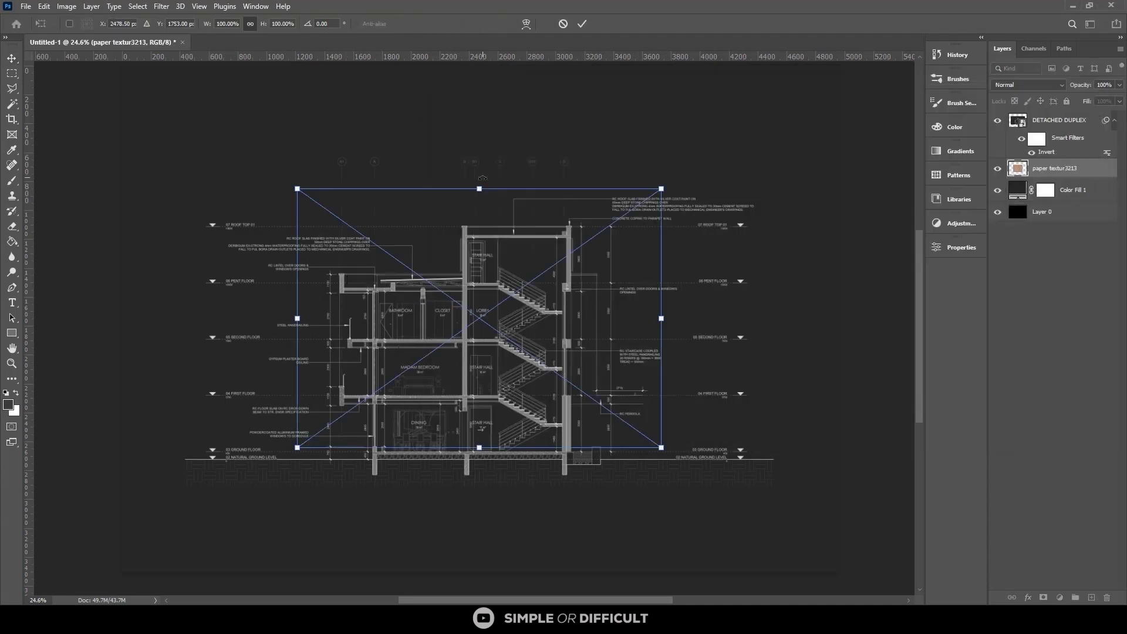
# Move paper textur3213 above DETACHED DUPLEX and scale it to 195.22% to cover the canvas
pyautogui.scroll(-2, 483, 178)
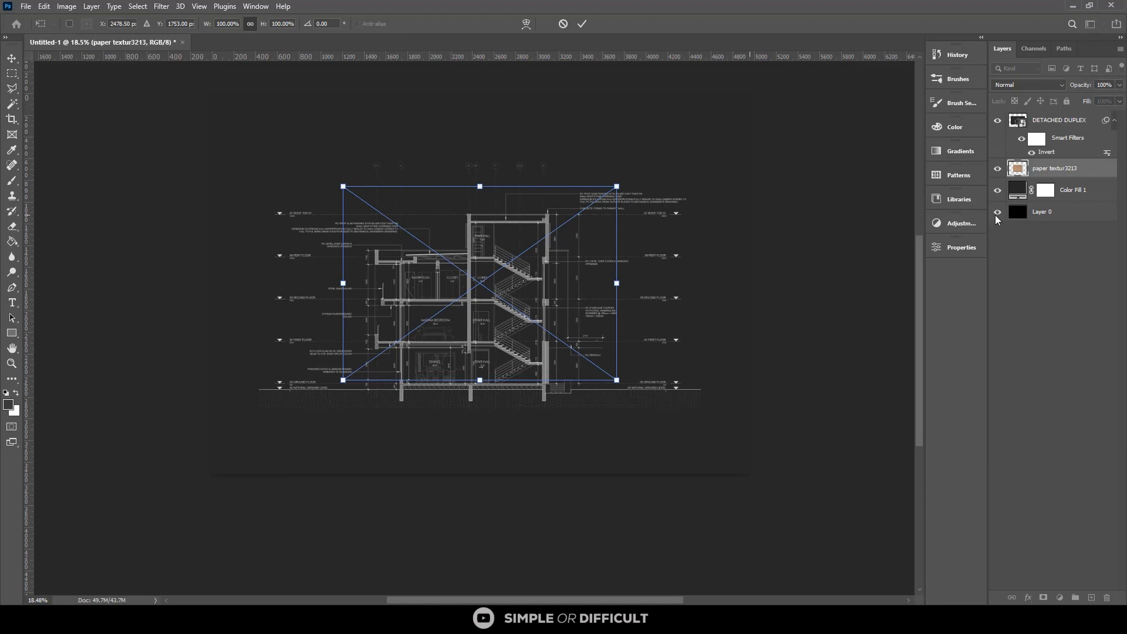
pyautogui.moveTo(1079, 174); pyautogui.dragTo(1079, 114)
pyautogui.moveTo(387, 229); pyautogui.dragTo(275, 149)
pyautogui.hotkey('ctrl', 't')
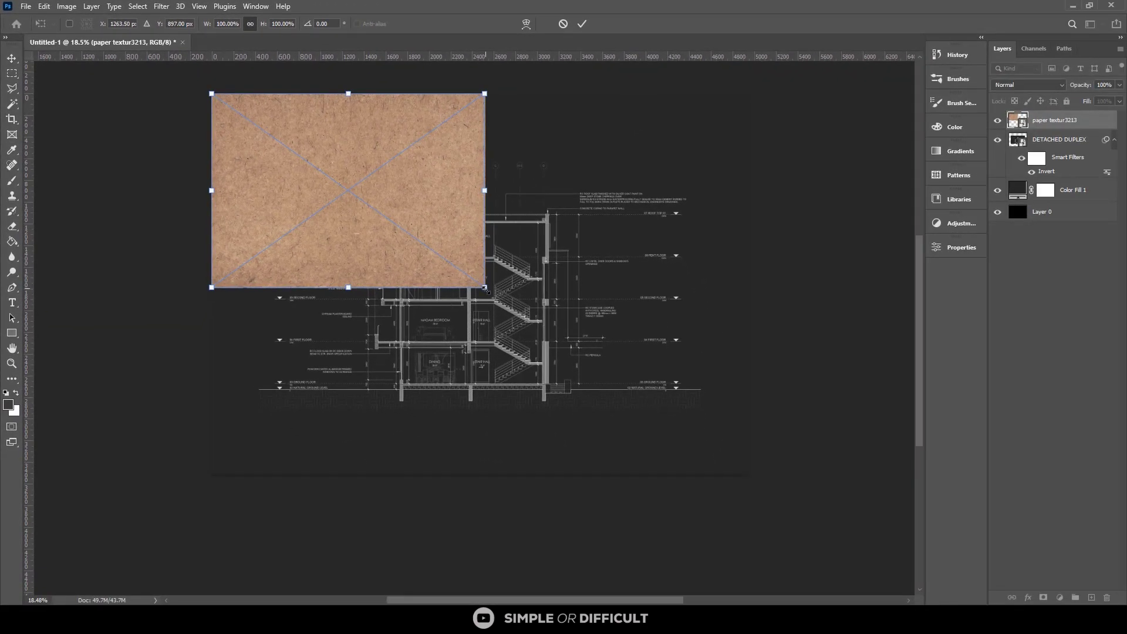
pyautogui.moveTo(486, 290); pyautogui.dragTo(751, 465)
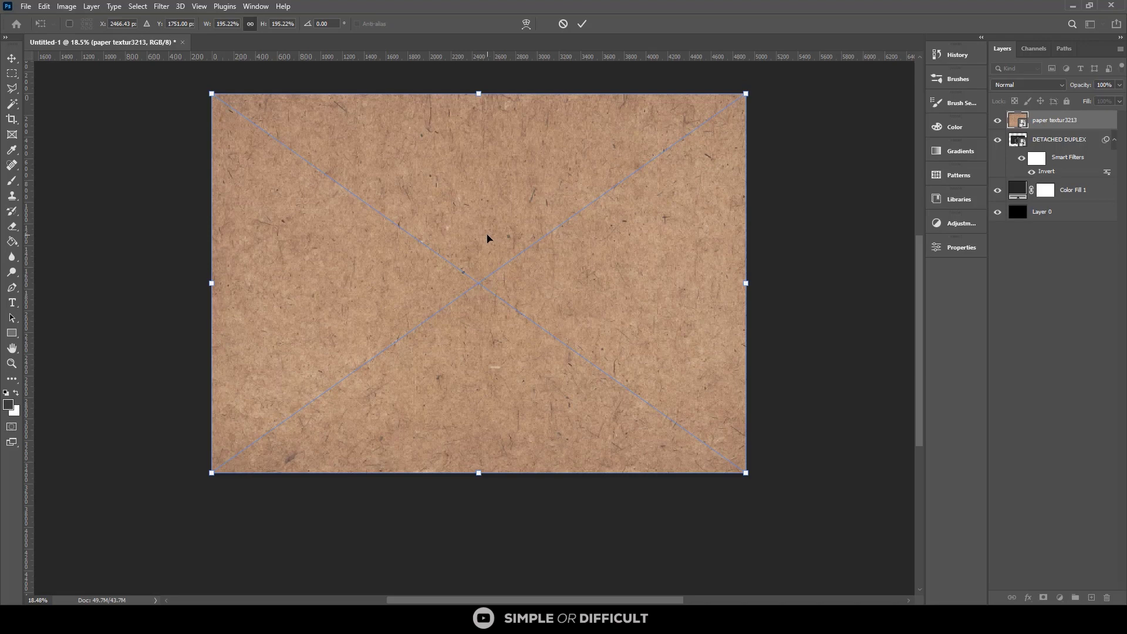
pyautogui.click(582, 23)
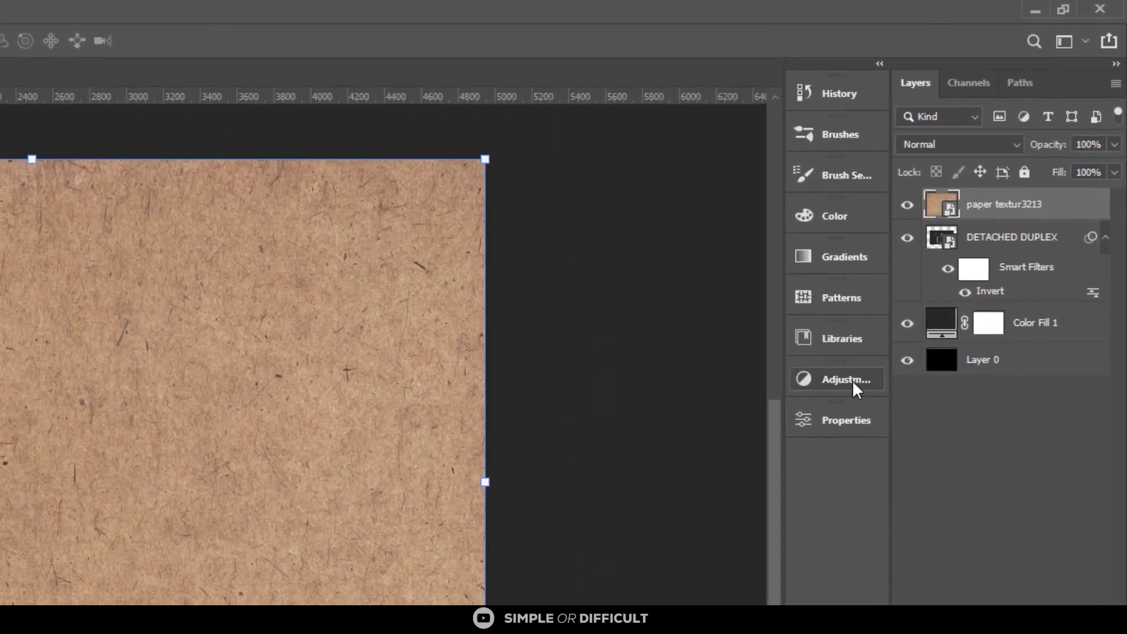
# Add a Hue/Saturation adjustment layer with saturation dragged fully down
pyautogui.click(953, 227)
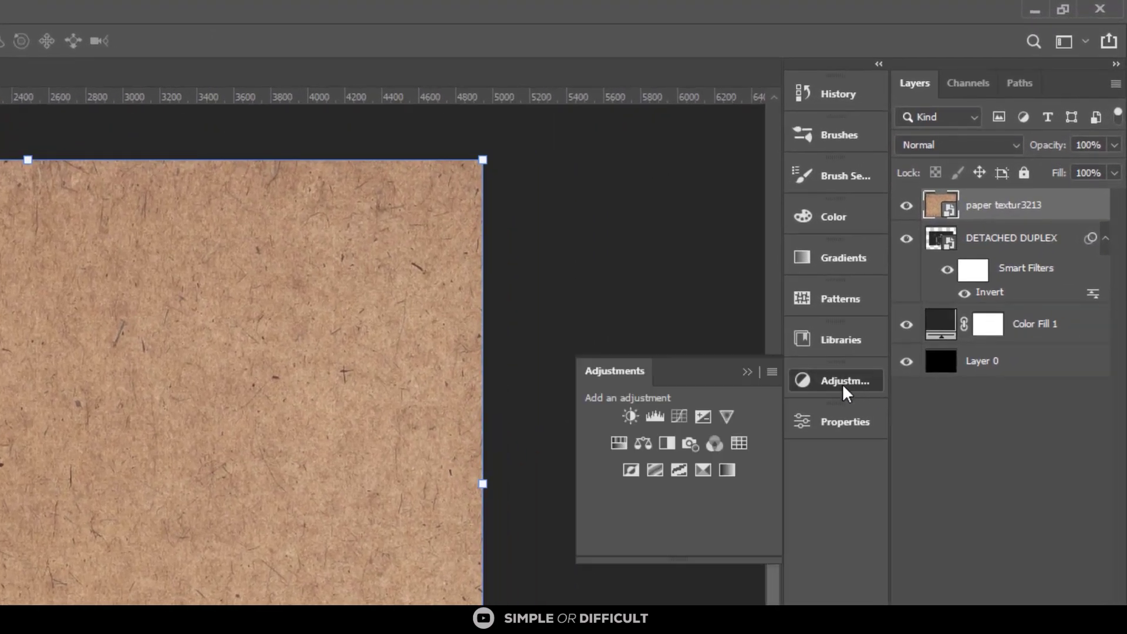
pyautogui.click(618, 443)
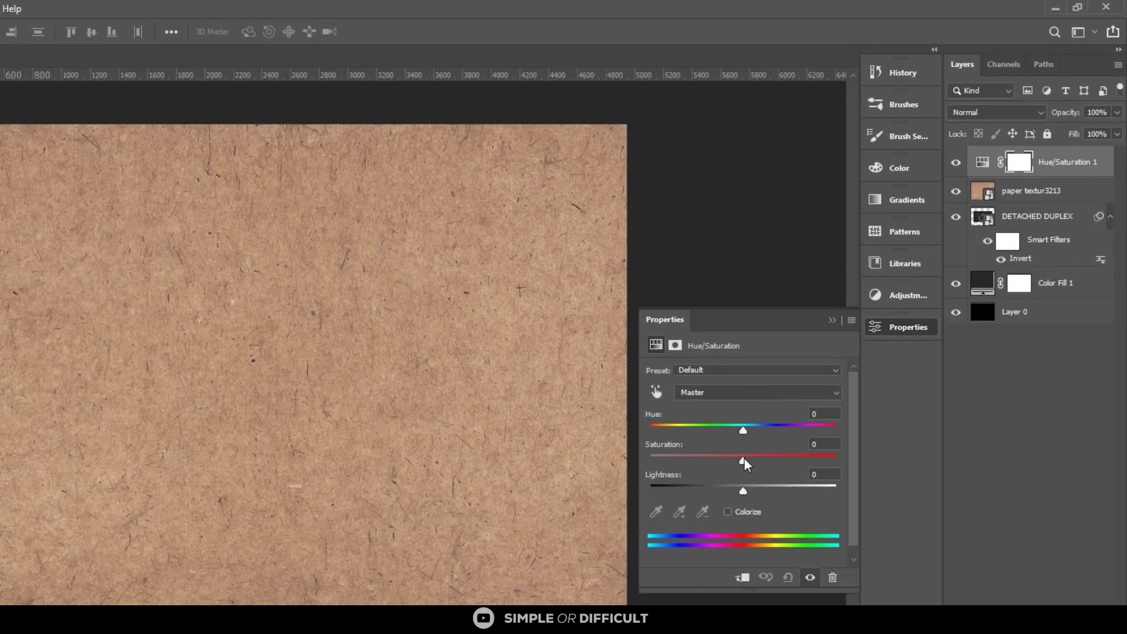
pyautogui.moveTo(742, 459); pyautogui.dragTo(651, 462)
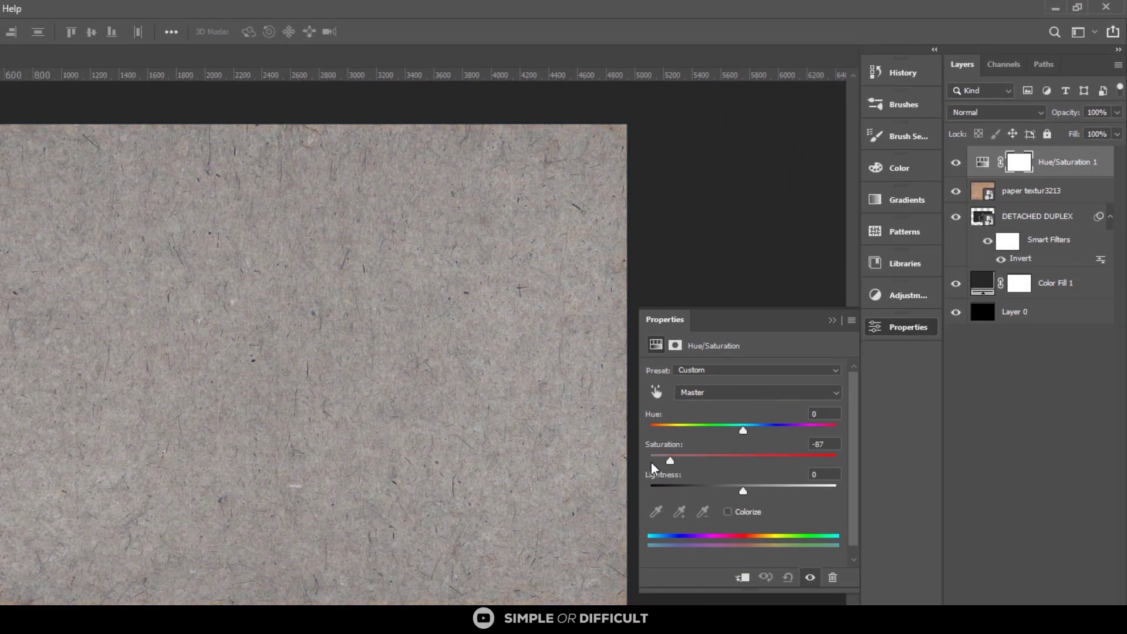
pyautogui.click(831, 320)
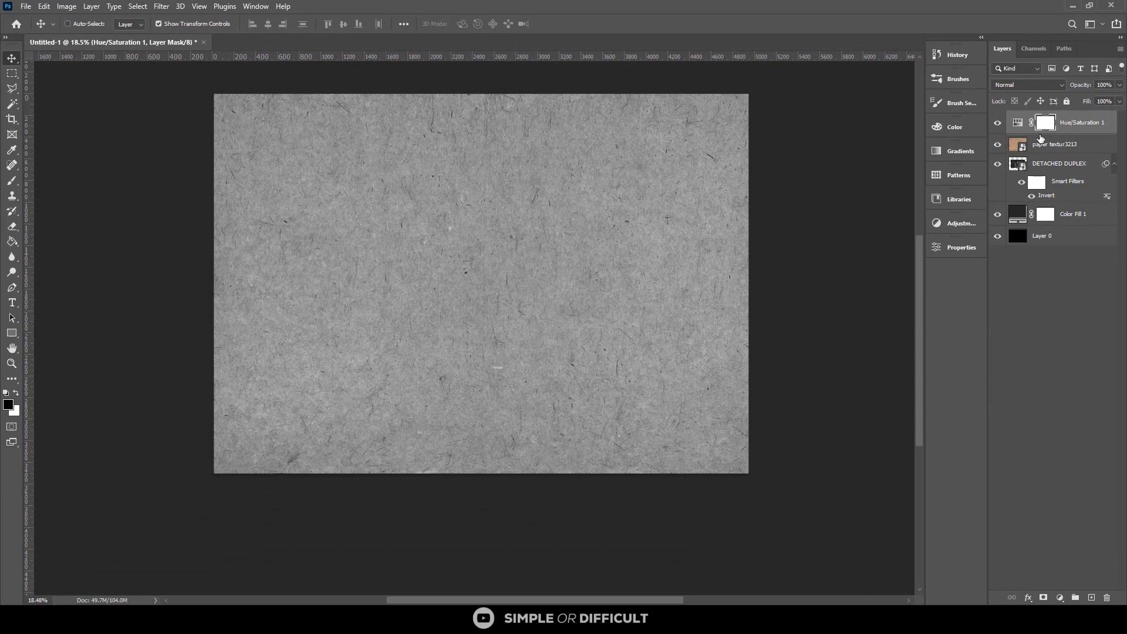
# Clip Hue/Saturation 1 to the paper texture layer and select the texture layer
pyautogui.rightClick(1074, 123)
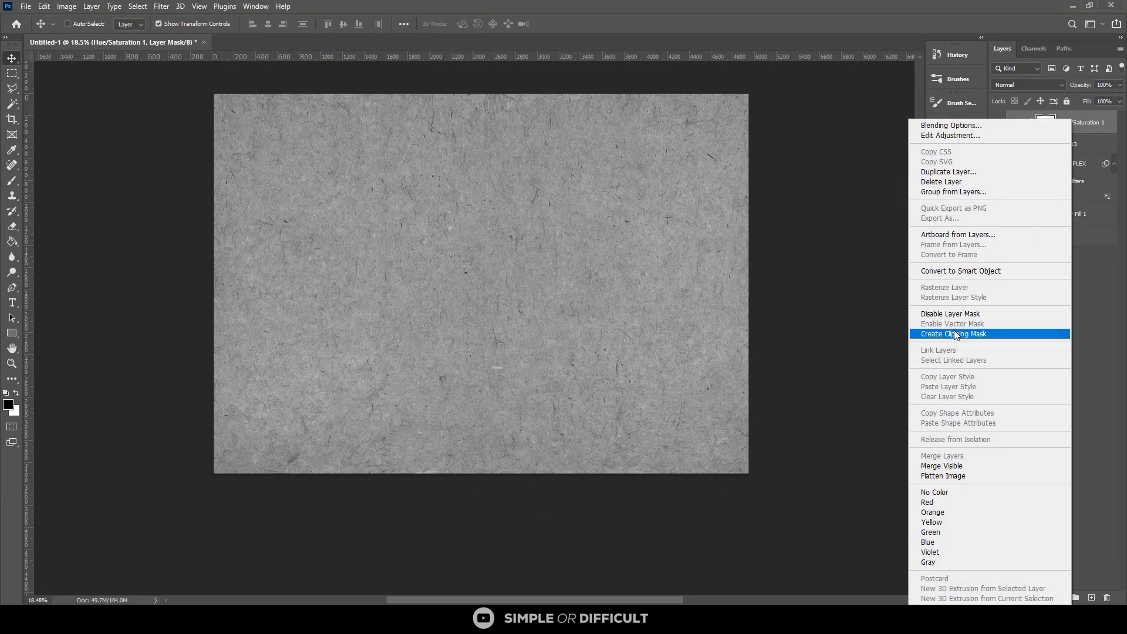
pyautogui.click(955, 333)
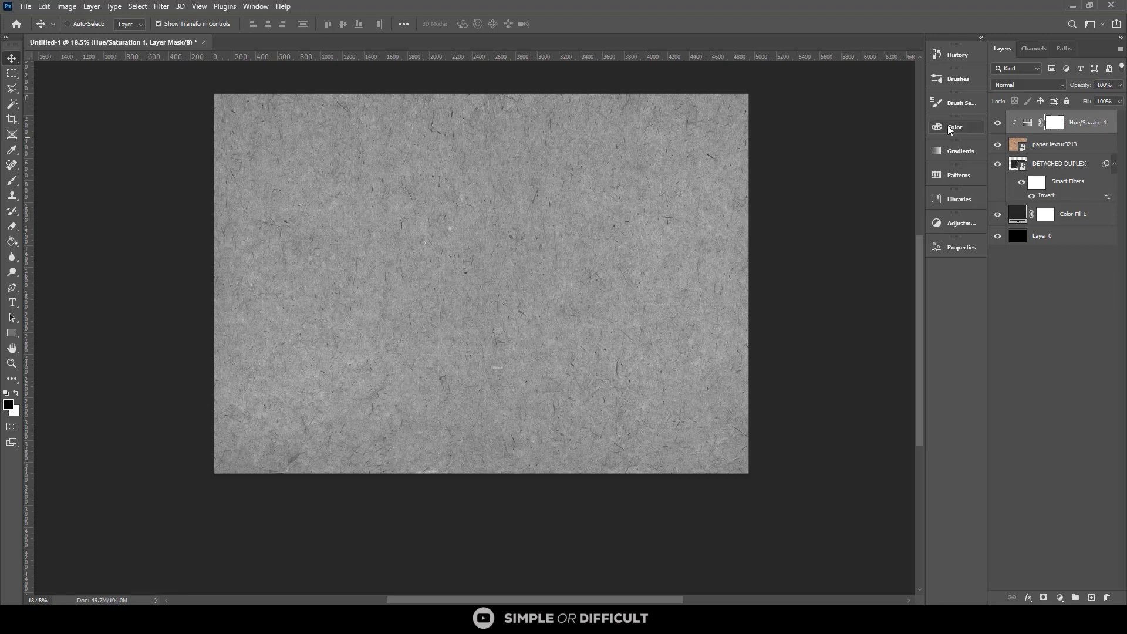
pyautogui.click(1056, 143)
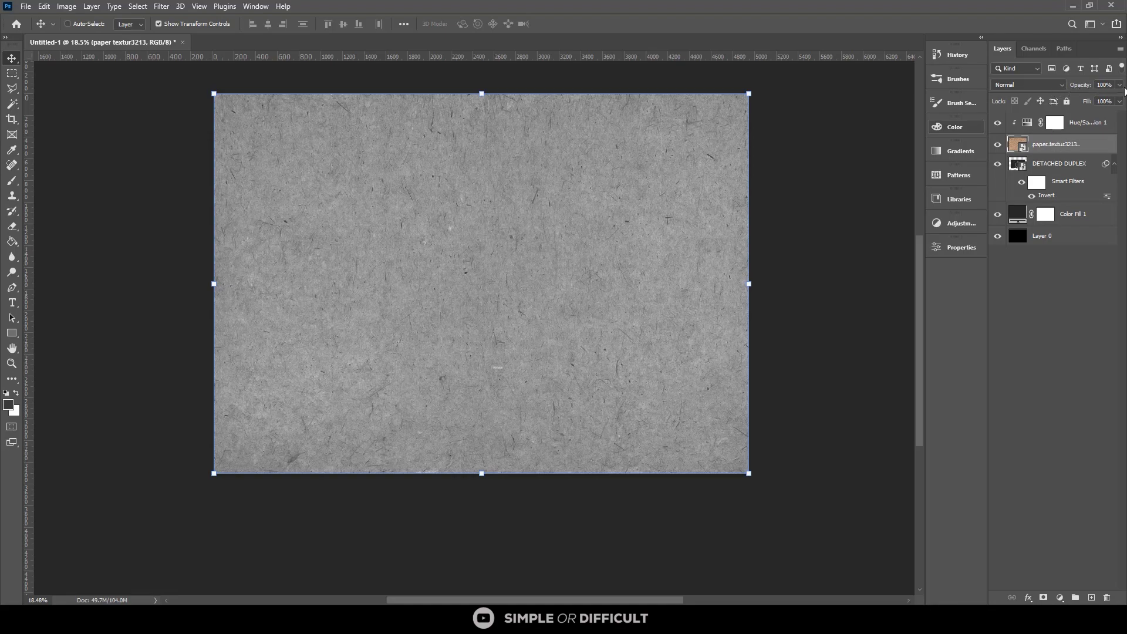
# Lower the paper texture's opacity and set its blend mode to Hard Light
pyautogui.click(1119, 85)
pyautogui.moveTo(1092, 97); pyautogui.dragTo(1094, 100)
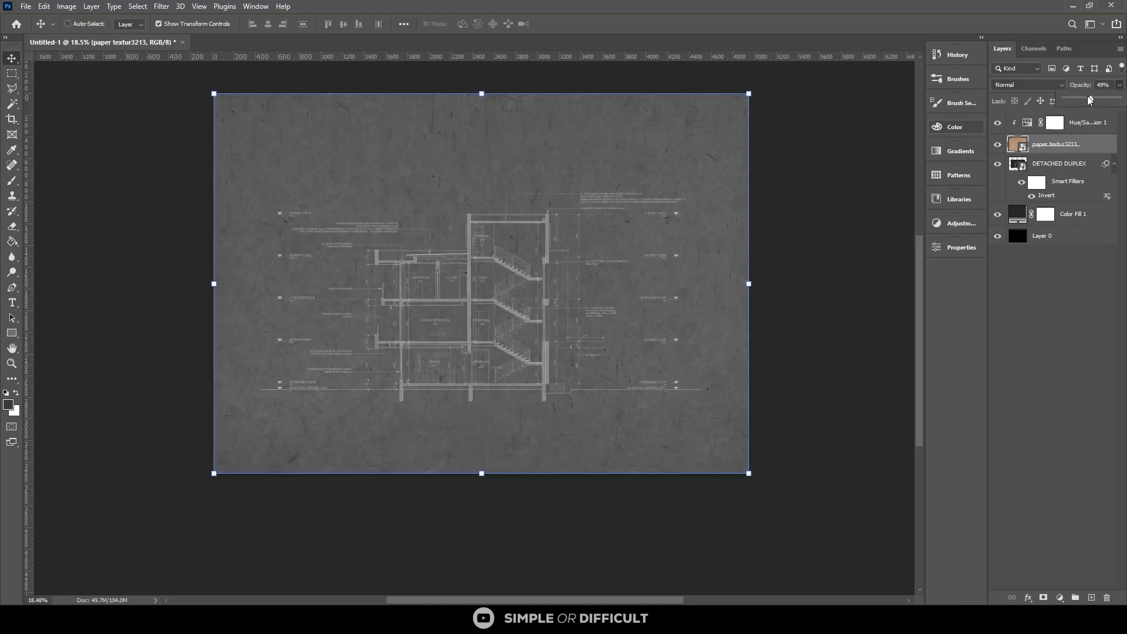
pyautogui.scroll(3, 623, 359)
pyautogui.scroll(1, 649, 385)
pyautogui.scroll(-2, 658, 393)
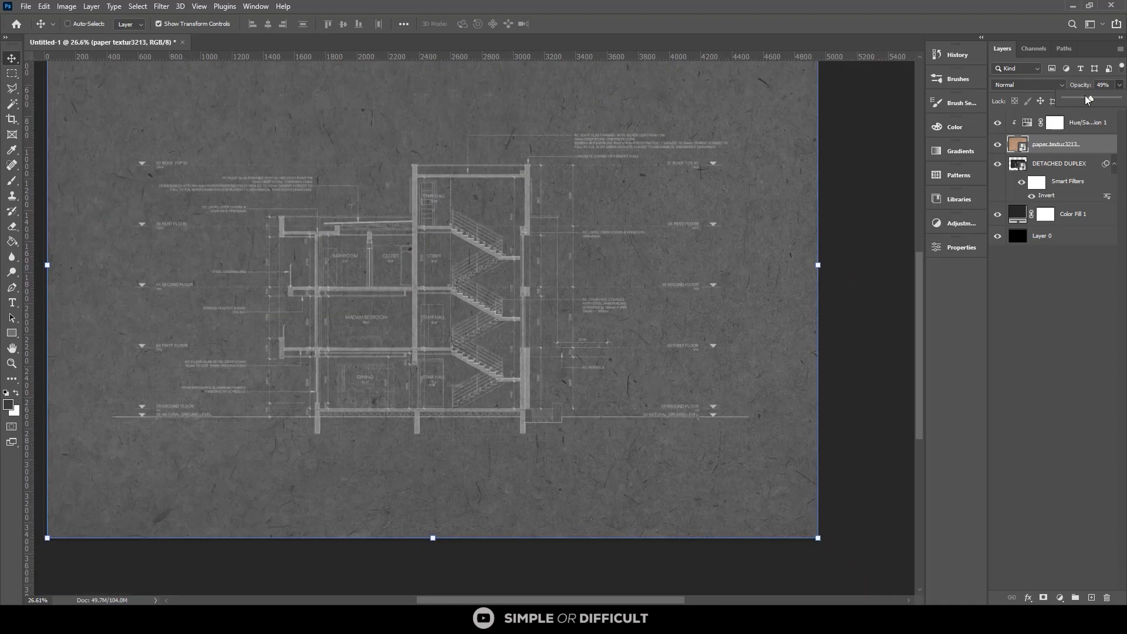
pyautogui.moveTo(1085, 95); pyautogui.dragTo(1080, 97)
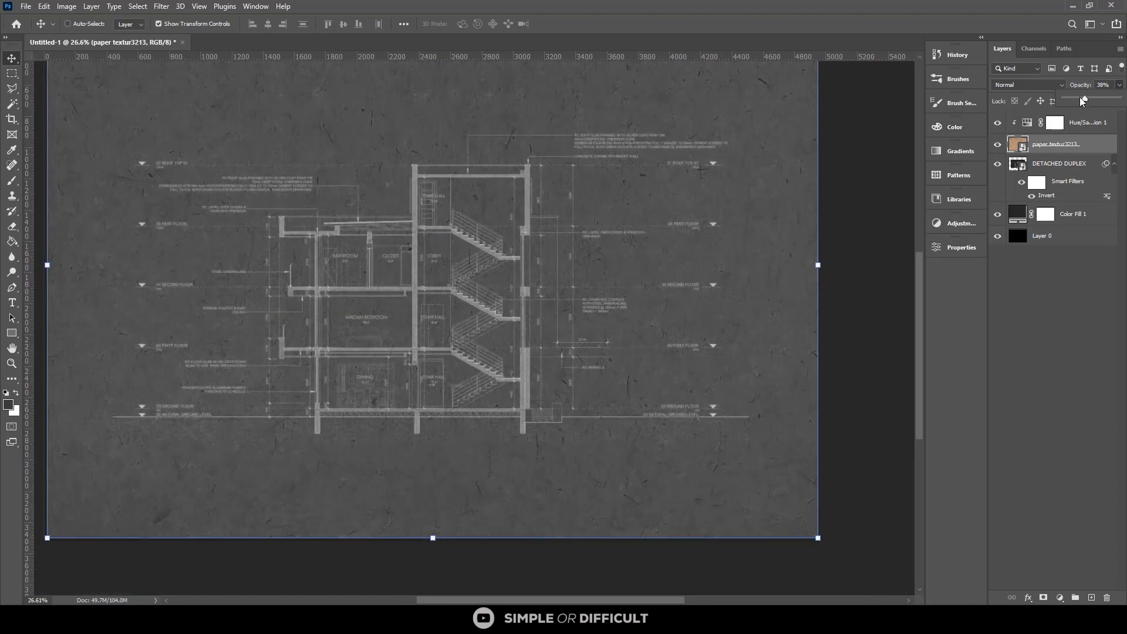
pyautogui.click(1036, 83)
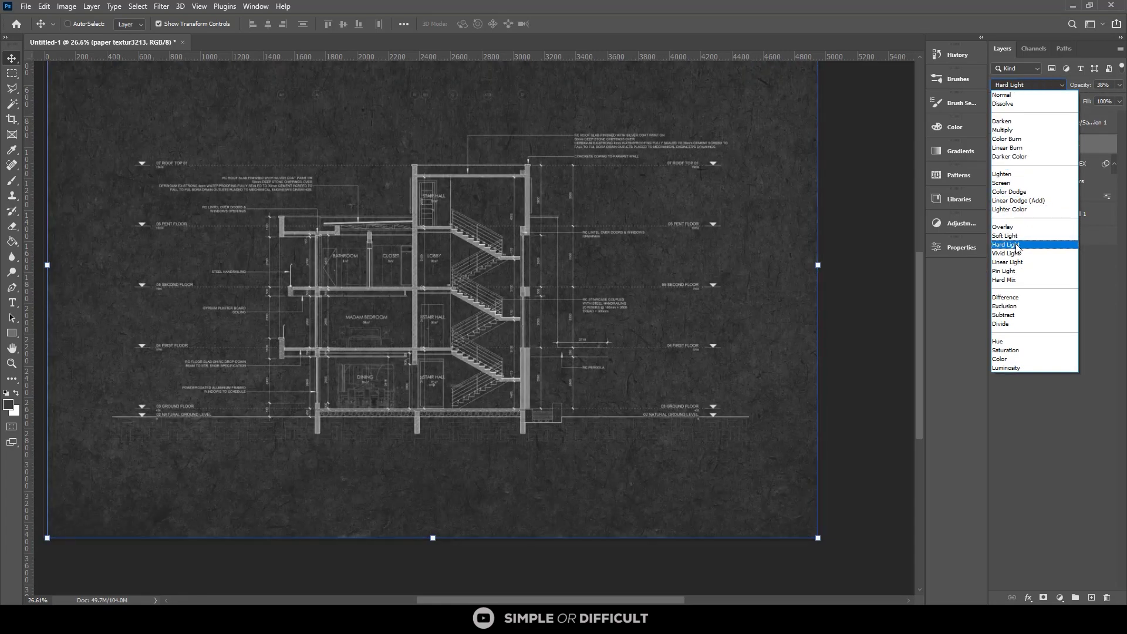
pyautogui.click(1017, 246)
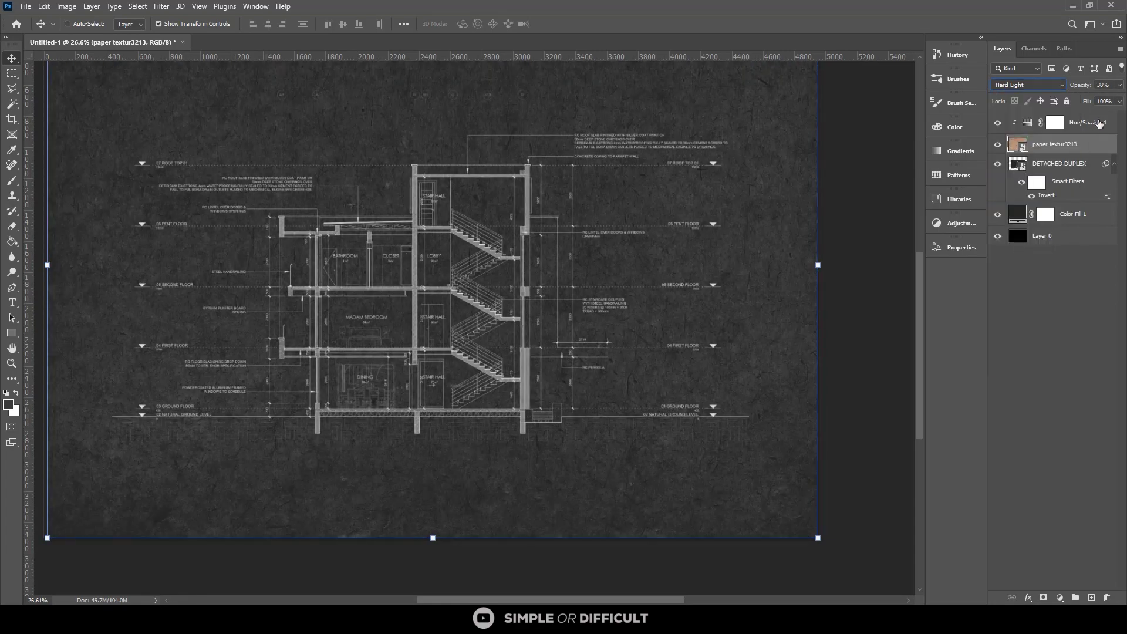
# Type an exact opacity of about 15–20% for the texture and deselect to judge it
pyautogui.click(1120, 85)
pyautogui.moveTo(1069, 94); pyautogui.dragTo(1070, 96)
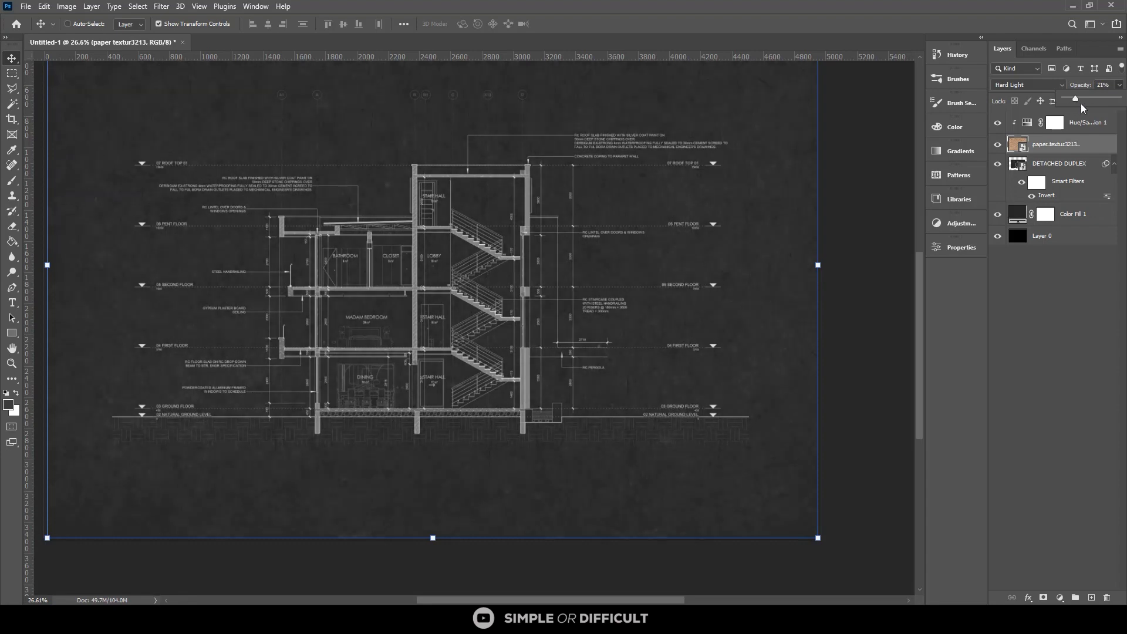
pyautogui.click(1099, 85)
pyautogui.write('20')
pyautogui.click(1035, 284)
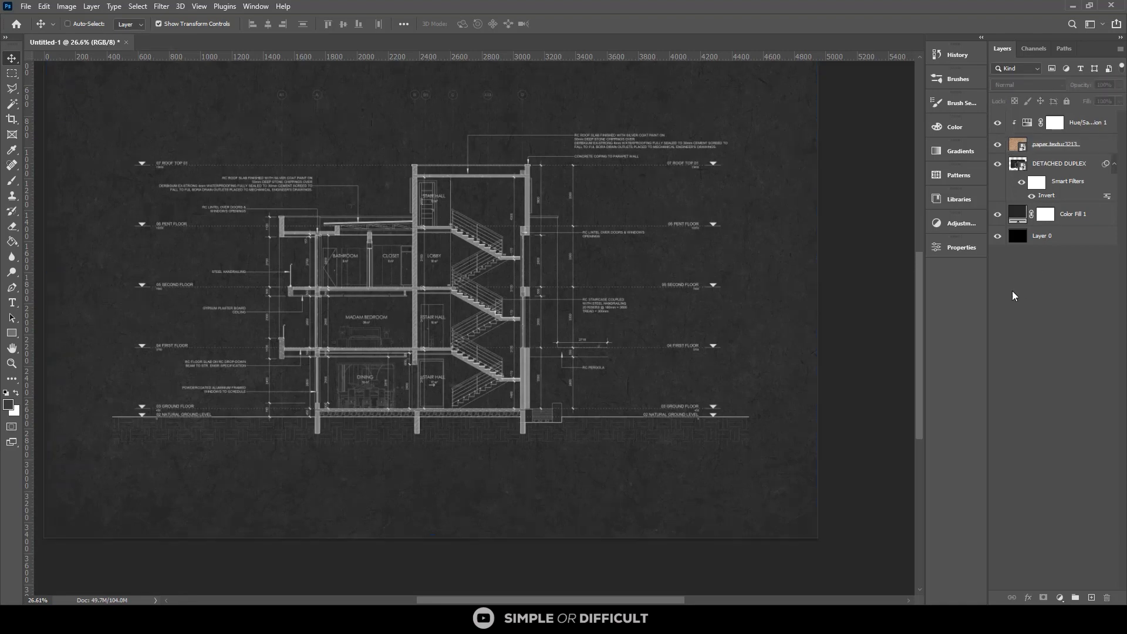
pyautogui.scroll(-3, 564, 336)
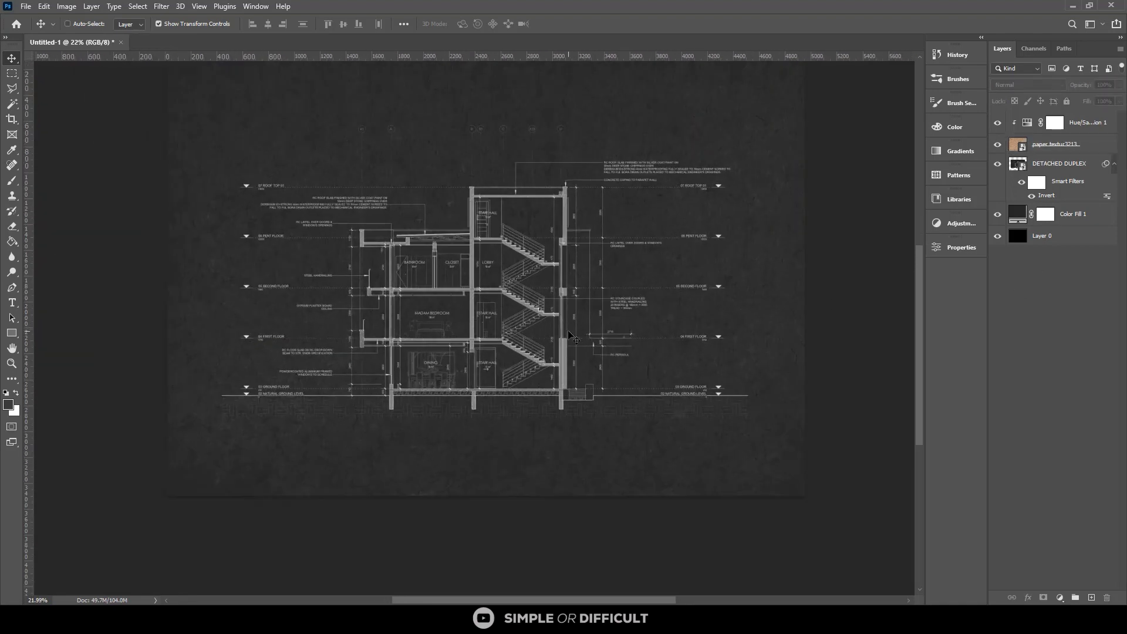
pyautogui.click(1045, 146)
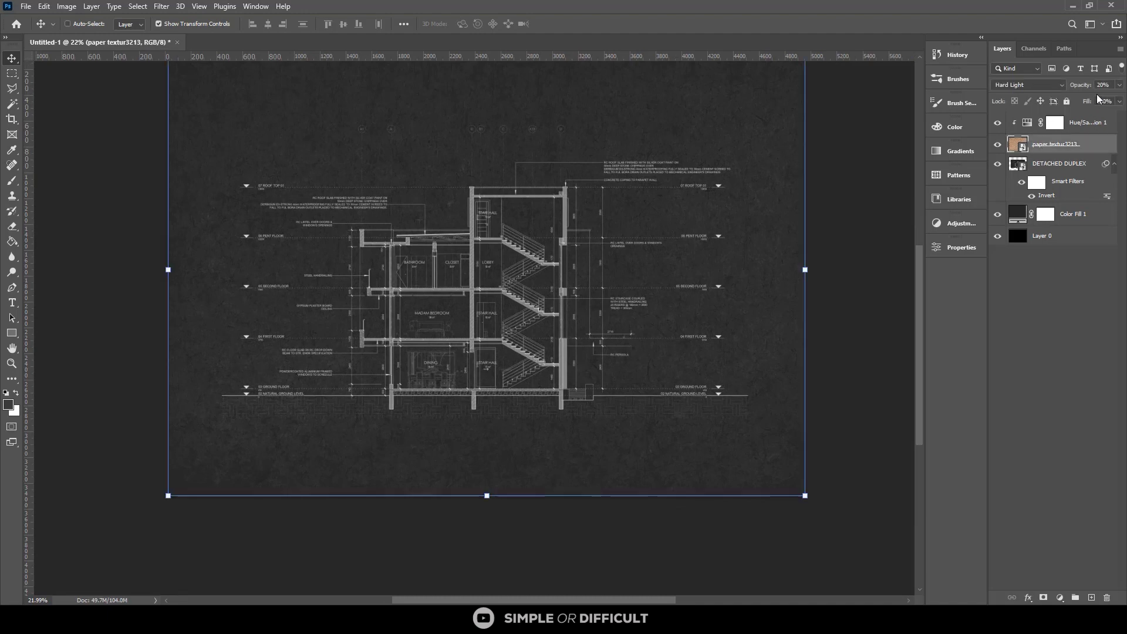
pyautogui.click(1103, 85)
pyautogui.write('15')
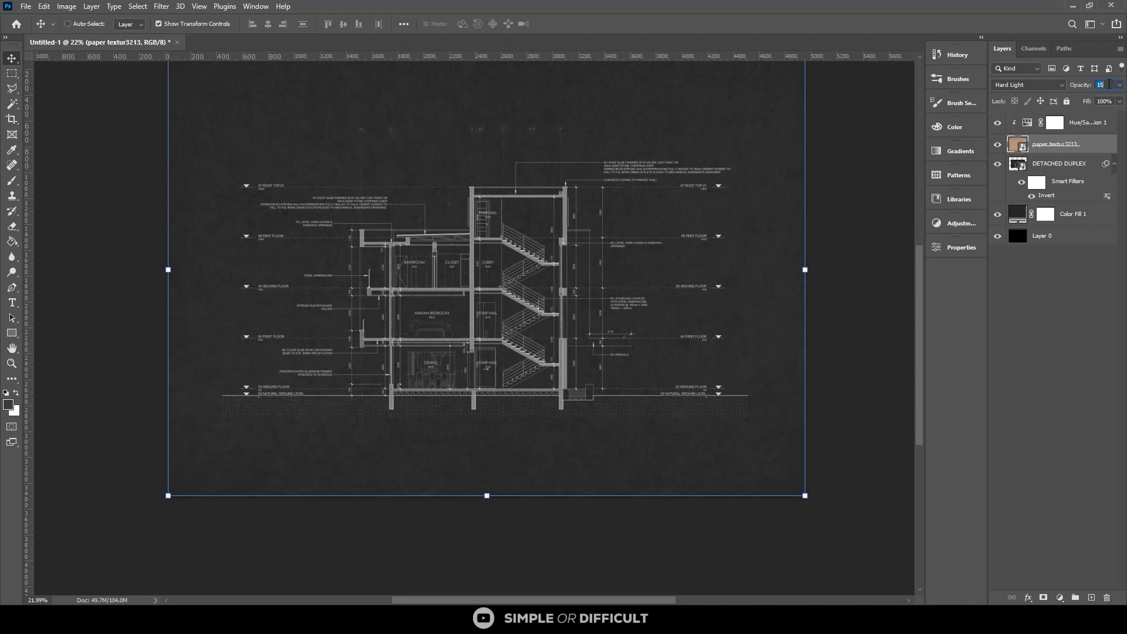
pyautogui.write('20')
pyautogui.click(816, 208)
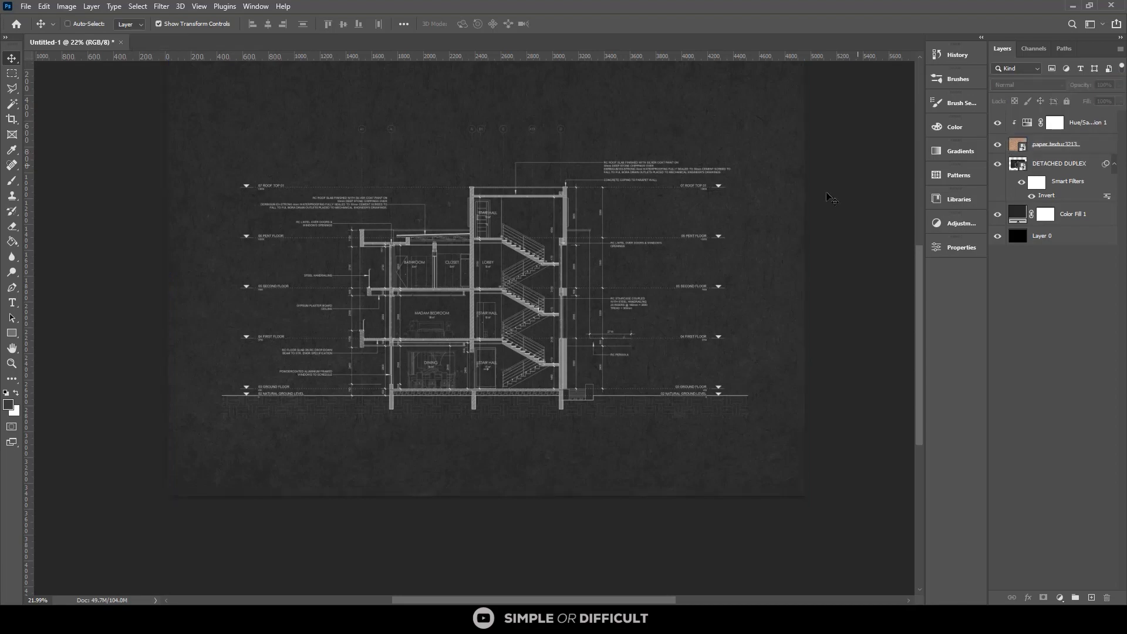
pyautogui.scroll(3, 519, 166)
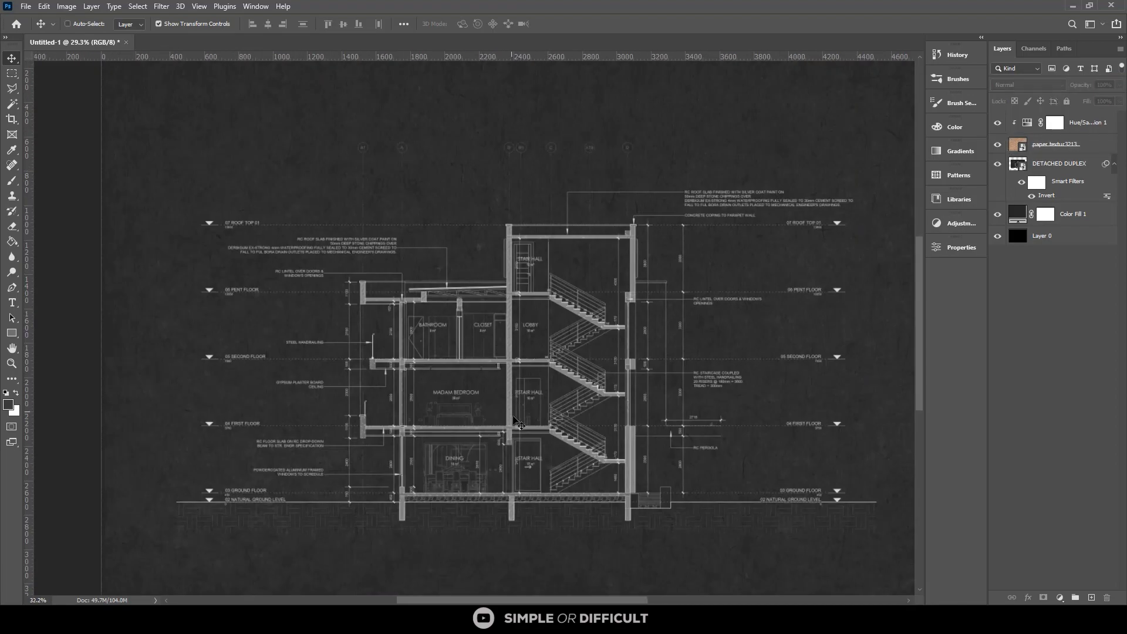
pyautogui.scroll(2, 519, 421)
pyautogui.scroll(-1, 511, 293)
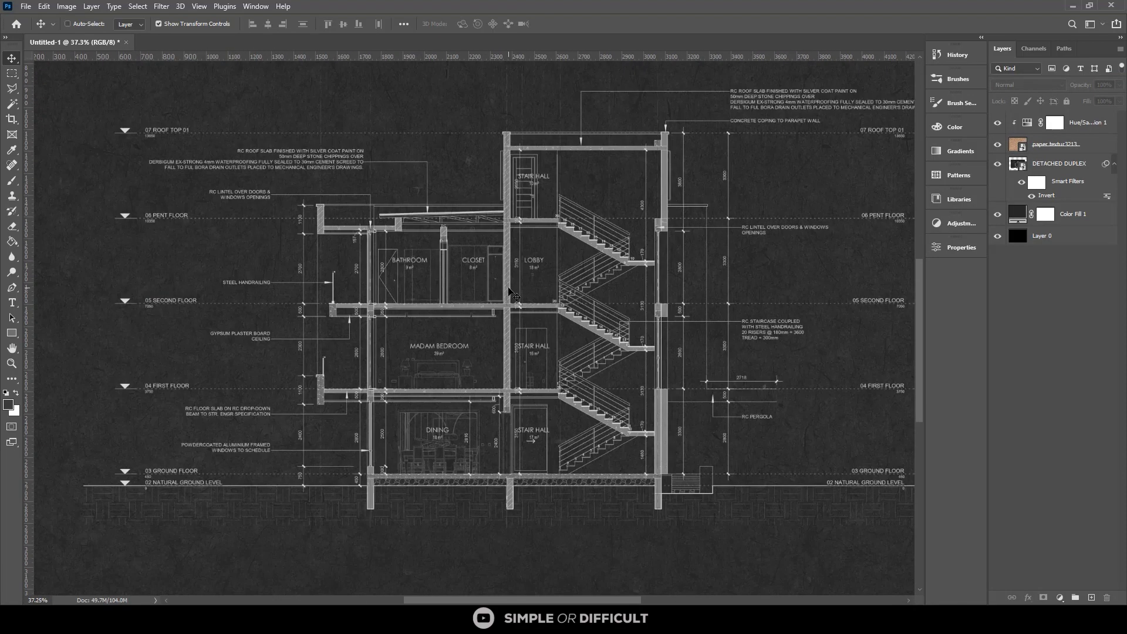
pyautogui.scroll(-1, 512, 295)
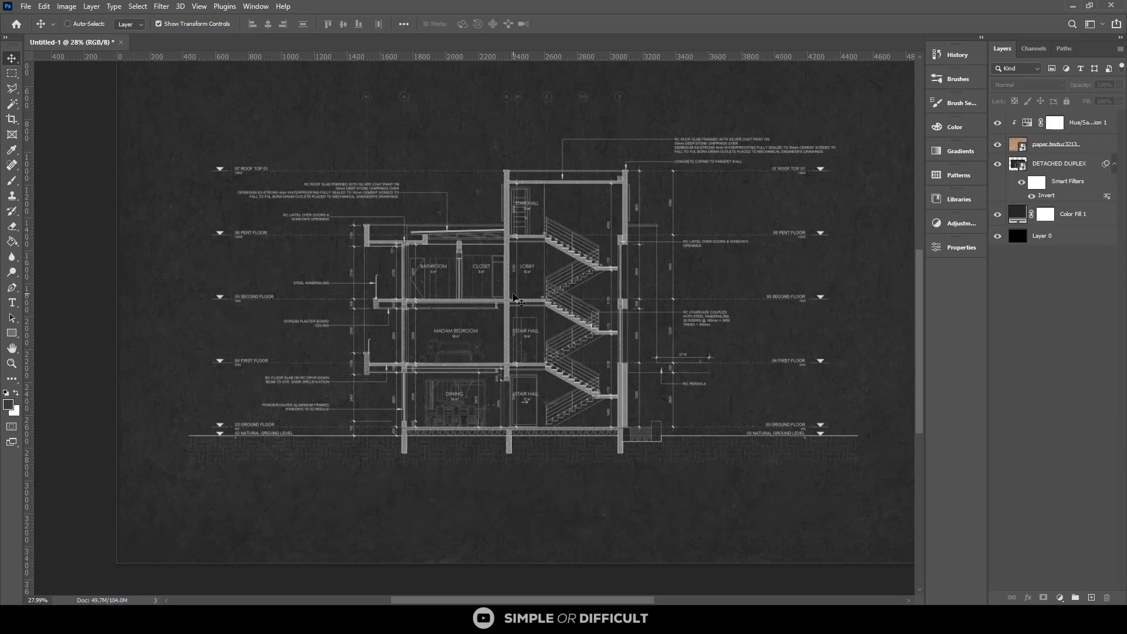
pyautogui.scroll(-1, 563, 333)
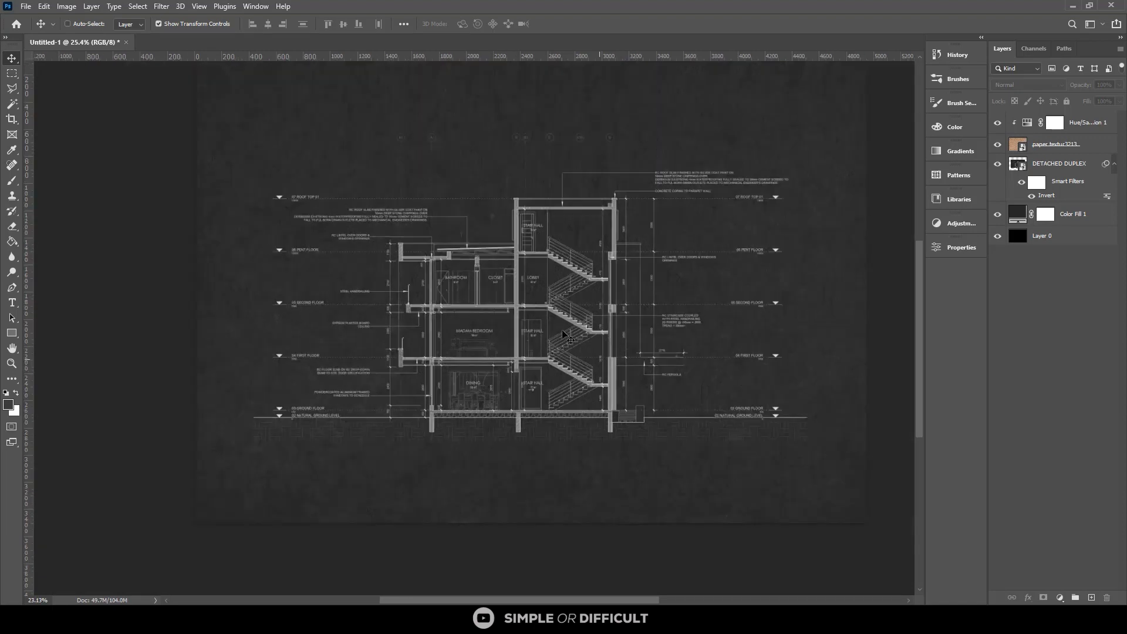
pyautogui.scroll(1, 564, 334)
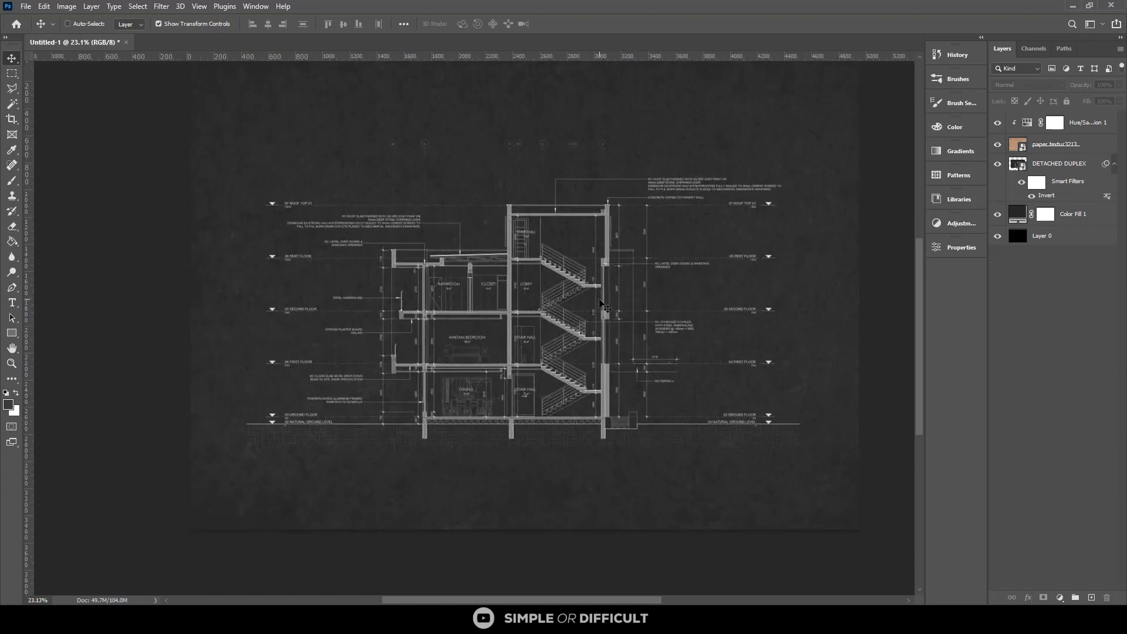
pyautogui.scroll(-1, 660, 359)
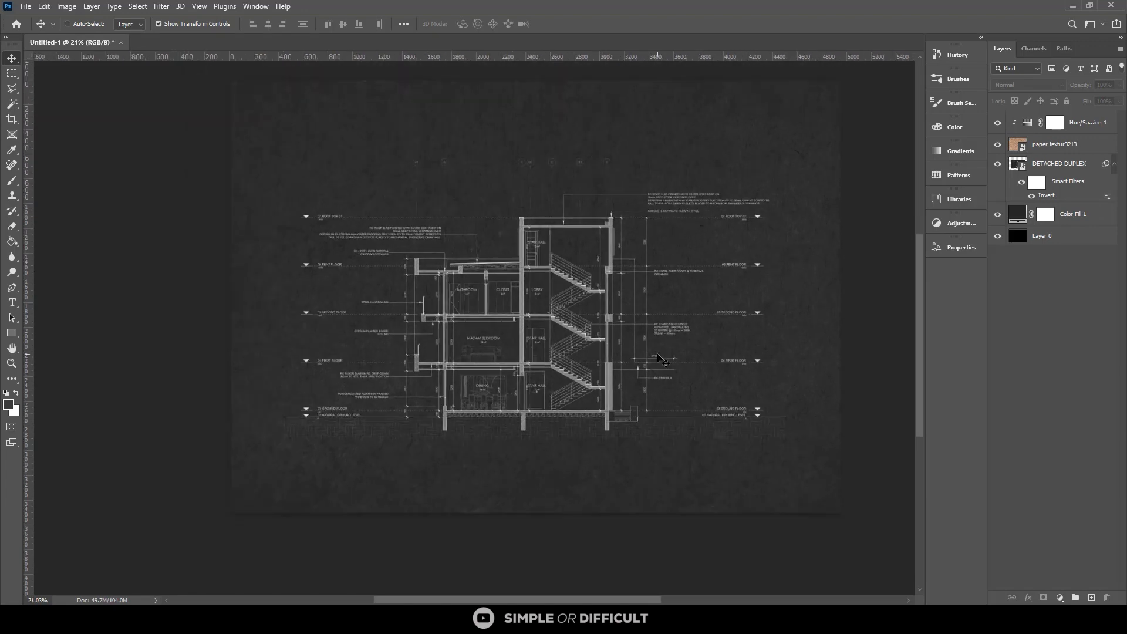
pyautogui.scroll(1, 661, 359)
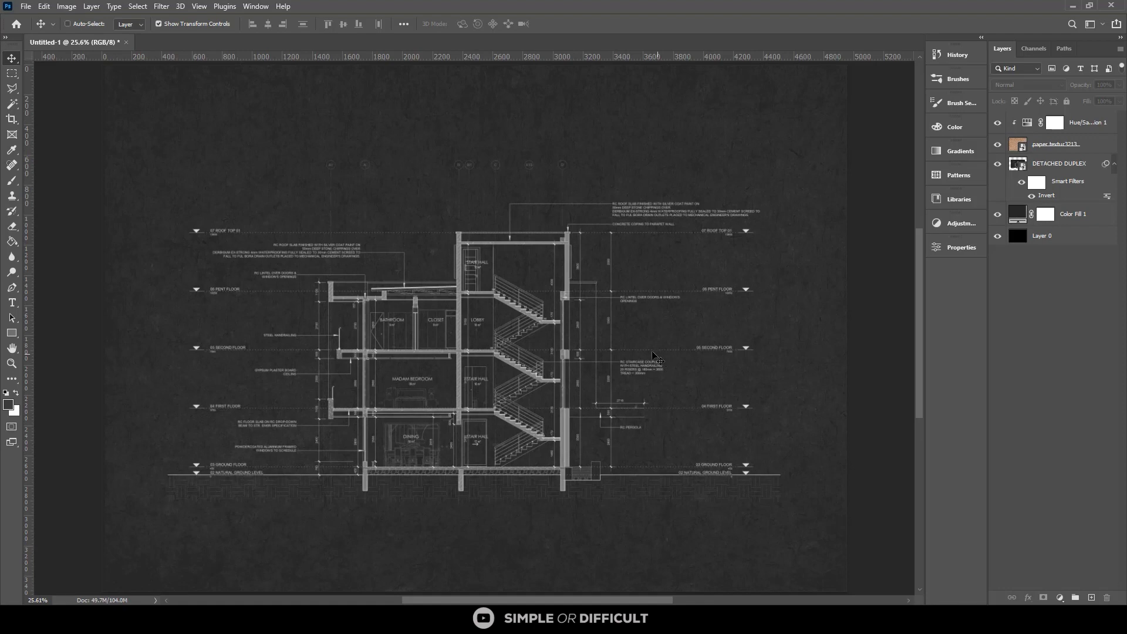
# Switch to the Custom Shape Tool and pick the first tree in Leaf Trees
pyautogui.click(13, 335)
pyautogui.rightClick(14, 338)
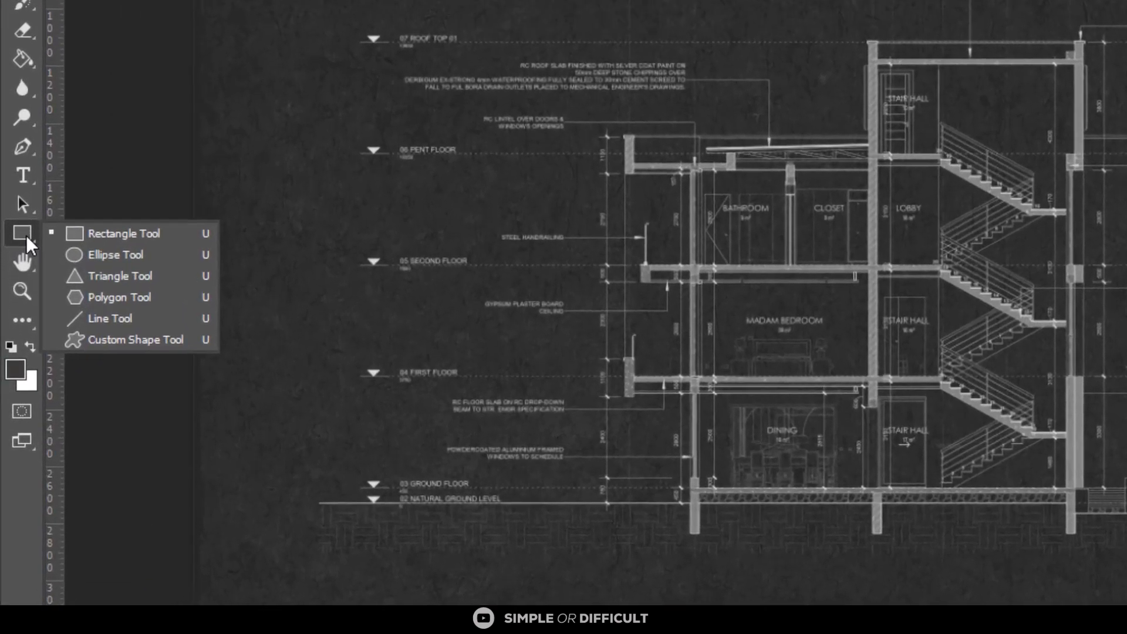
pyautogui.click(124, 333)
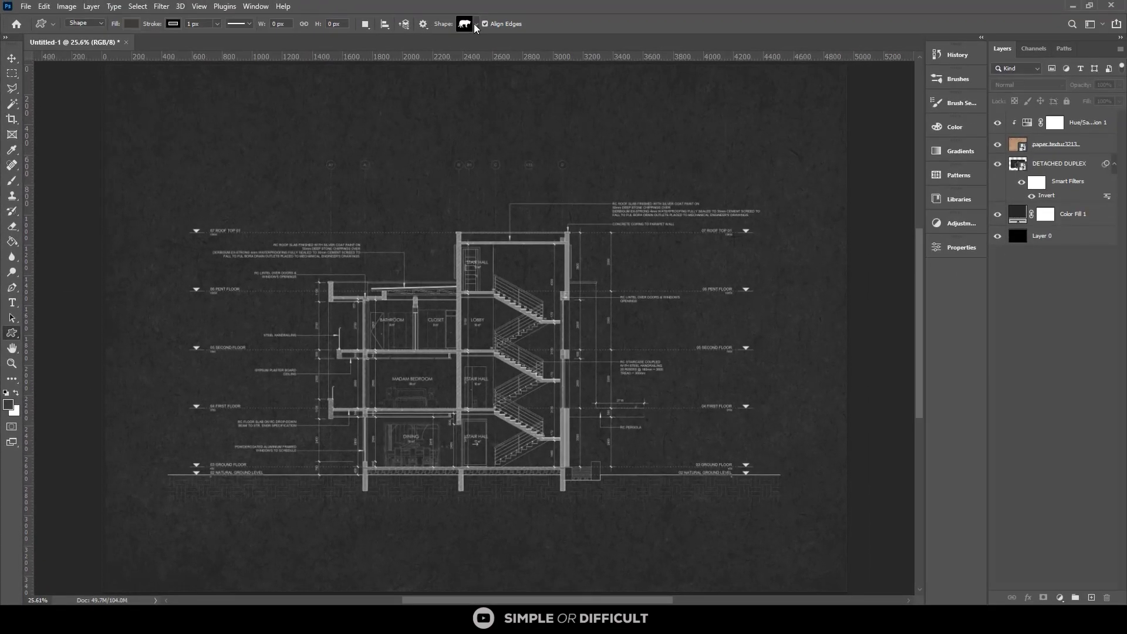
pyautogui.click(476, 25)
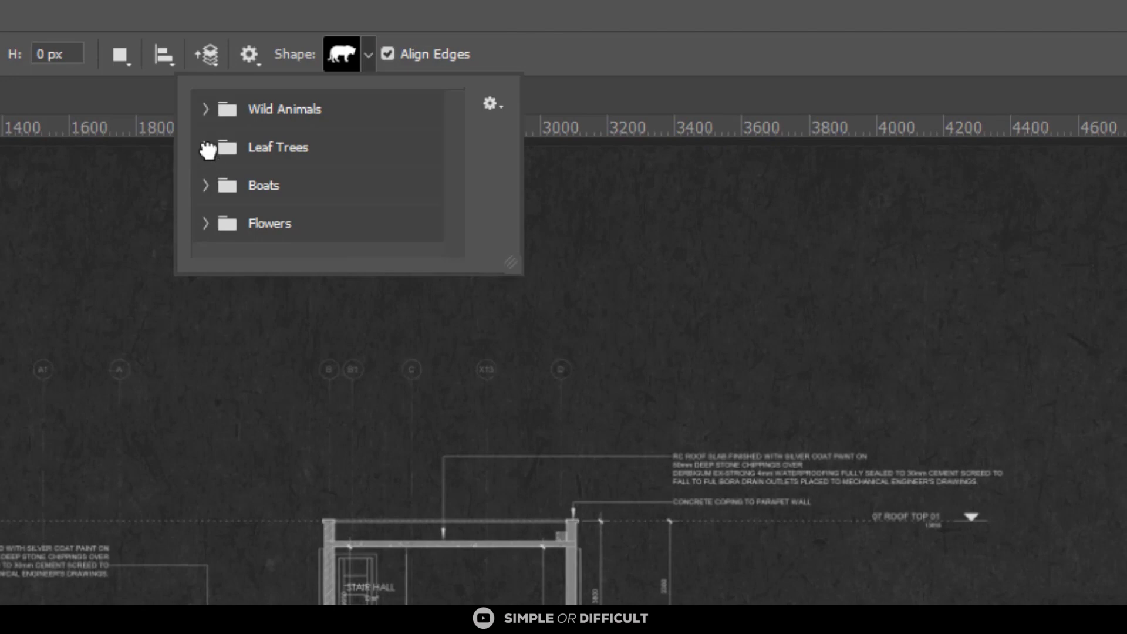
pyautogui.click(206, 147)
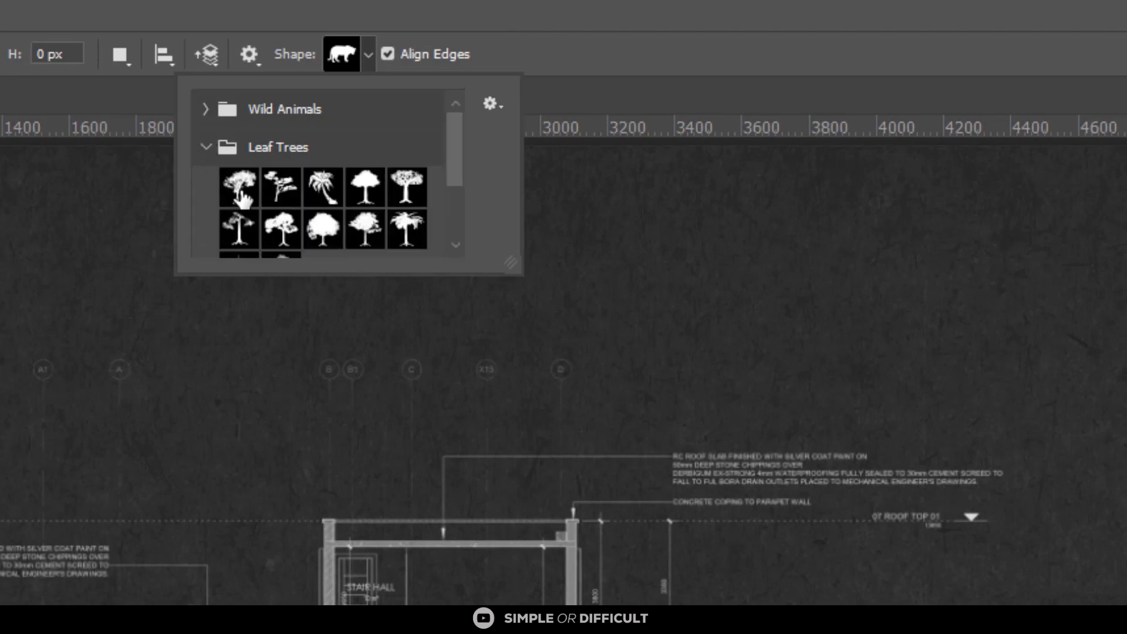
pyautogui.click(238, 186)
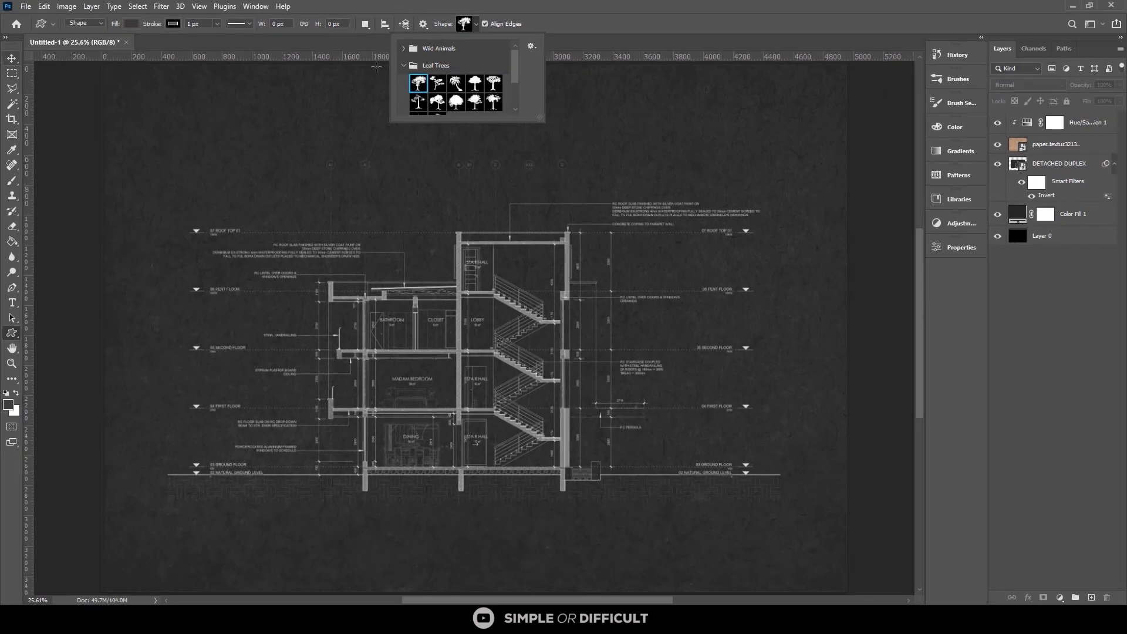
# Set the shape fill to white and the stroke to No Color
pyautogui.click(131, 22)
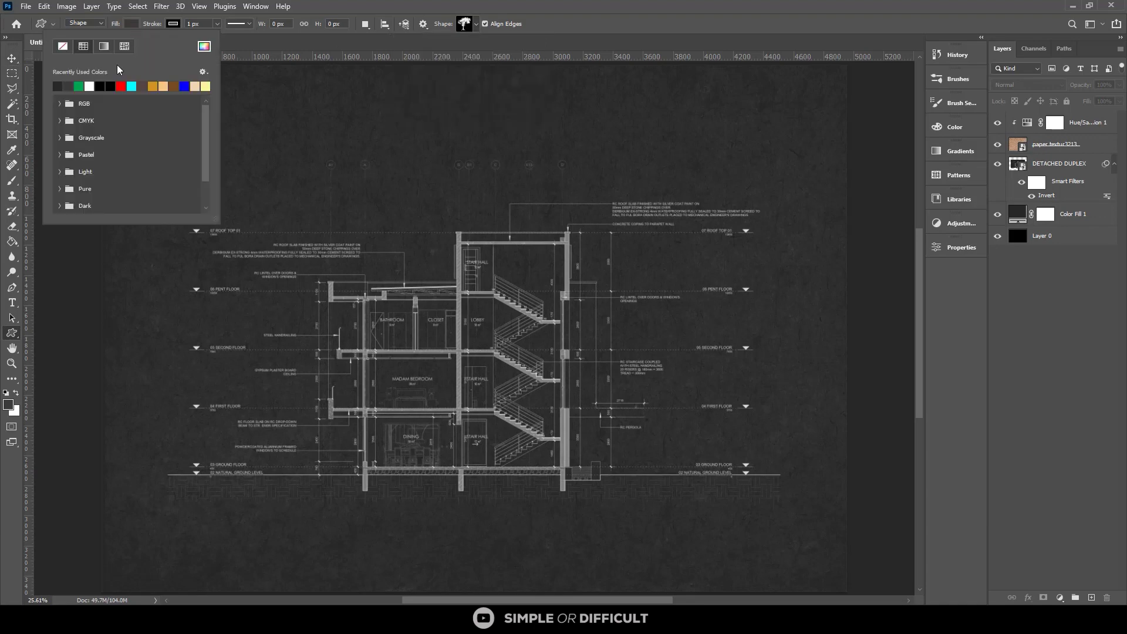
pyautogui.click(57, 86)
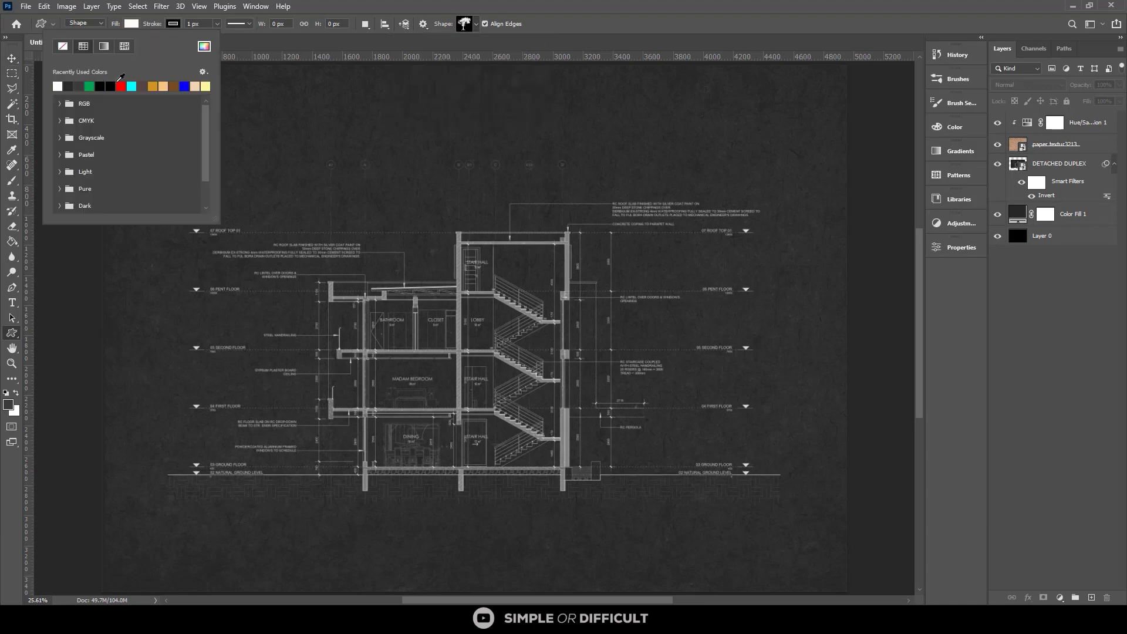
pyautogui.click(131, 25)
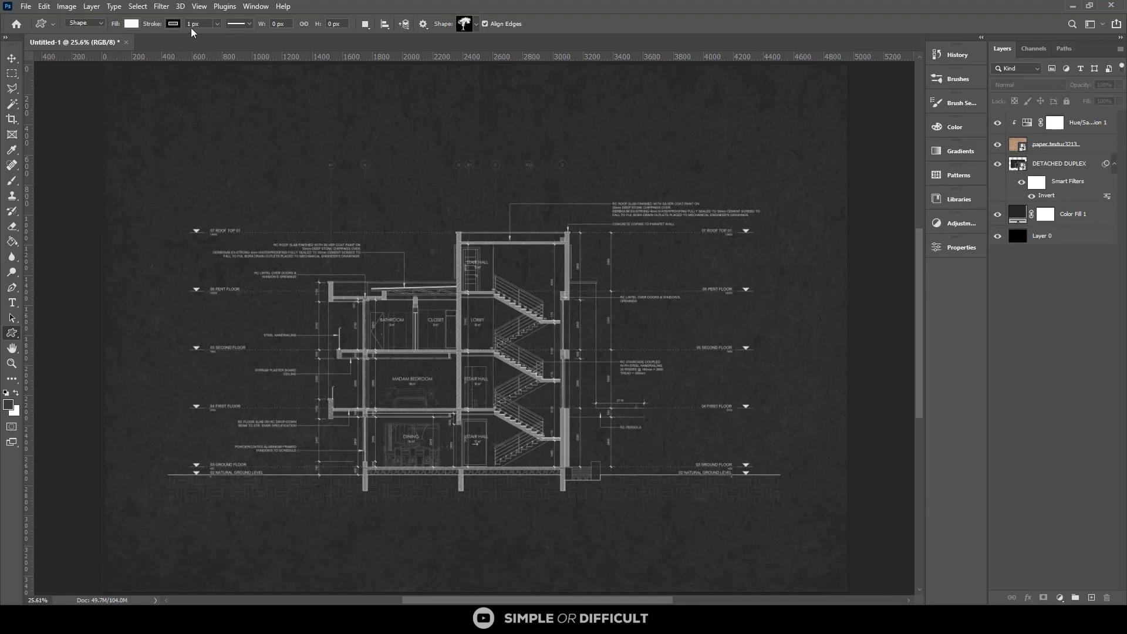
pyautogui.click(174, 24)
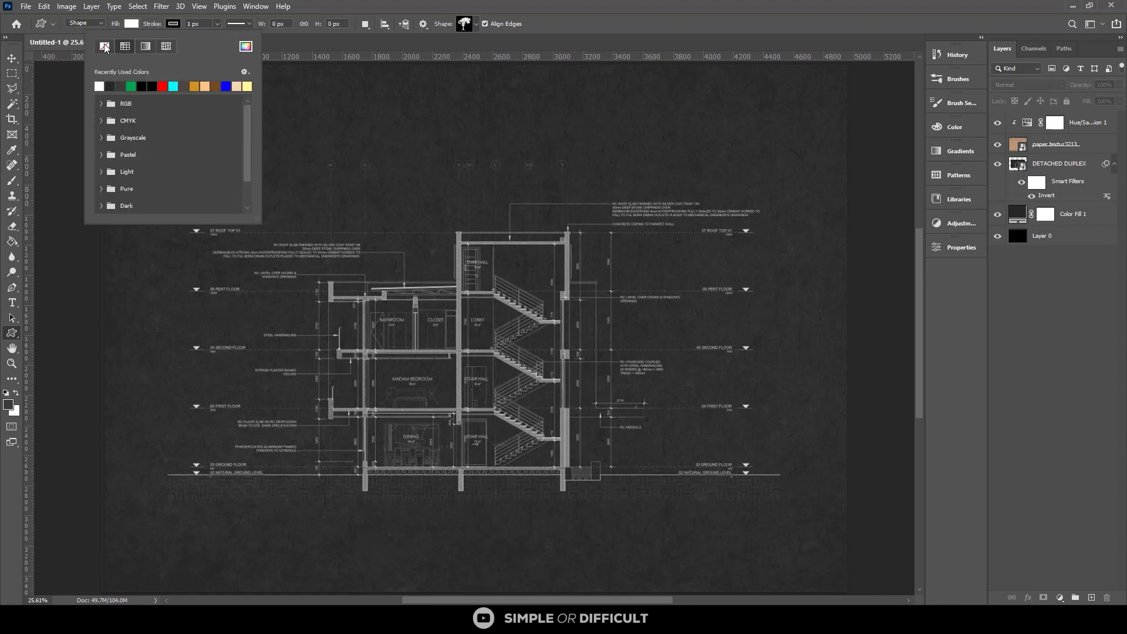
pyautogui.click(104, 45)
pyautogui.click(178, 23)
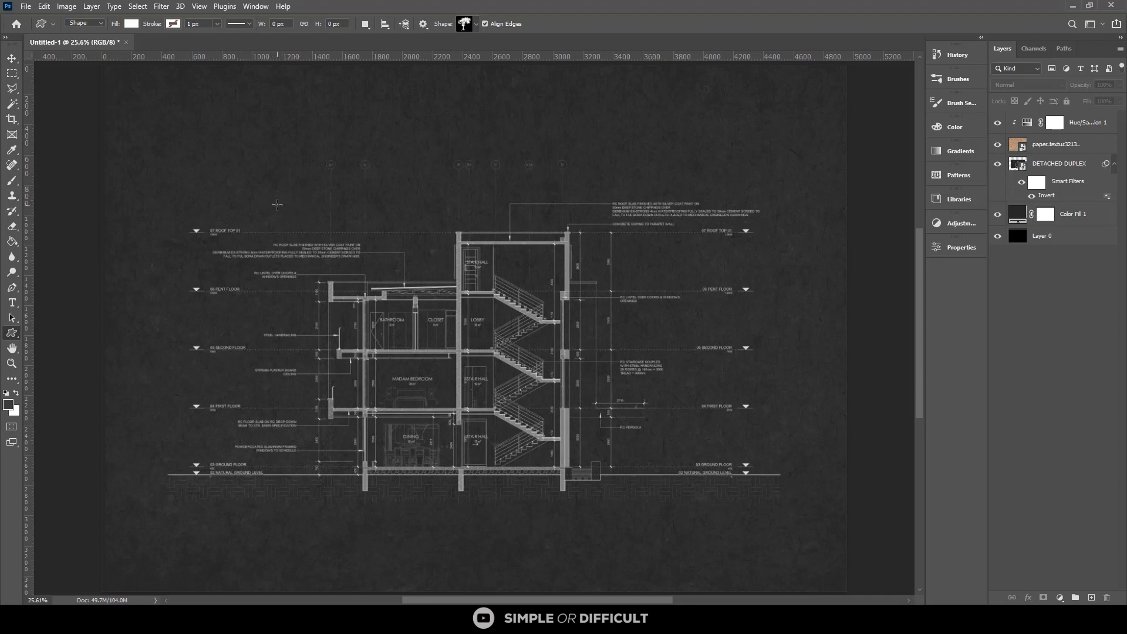
# Draw a large white tree silhouette on the paper
pyautogui.moveTo(278, 205); pyautogui.dragTo(559, 530)
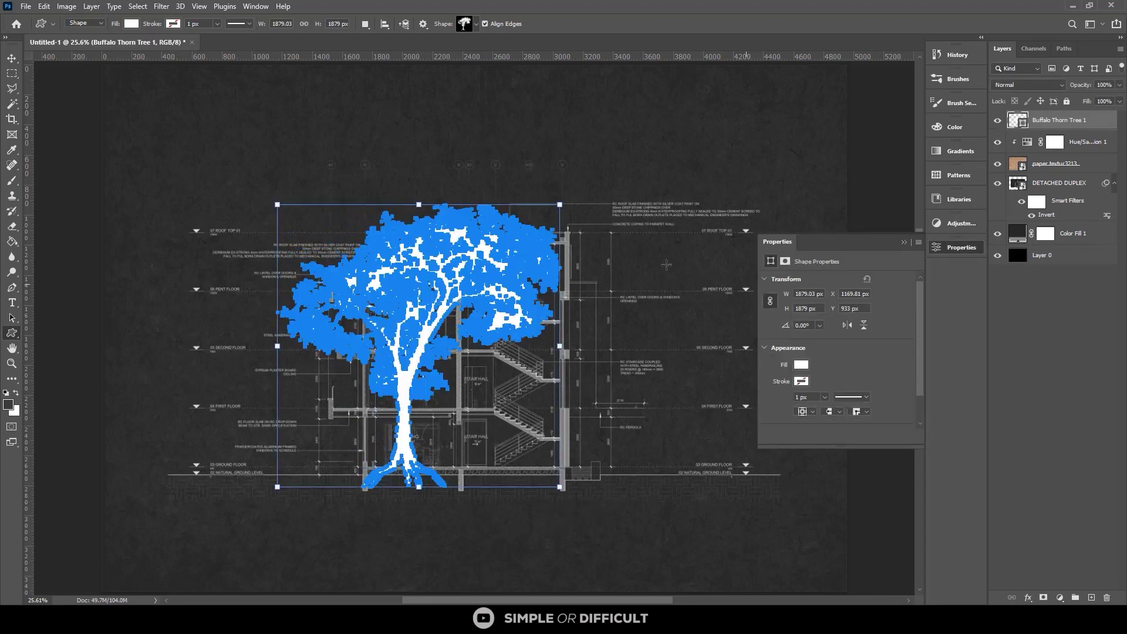
pyautogui.click(12, 58)
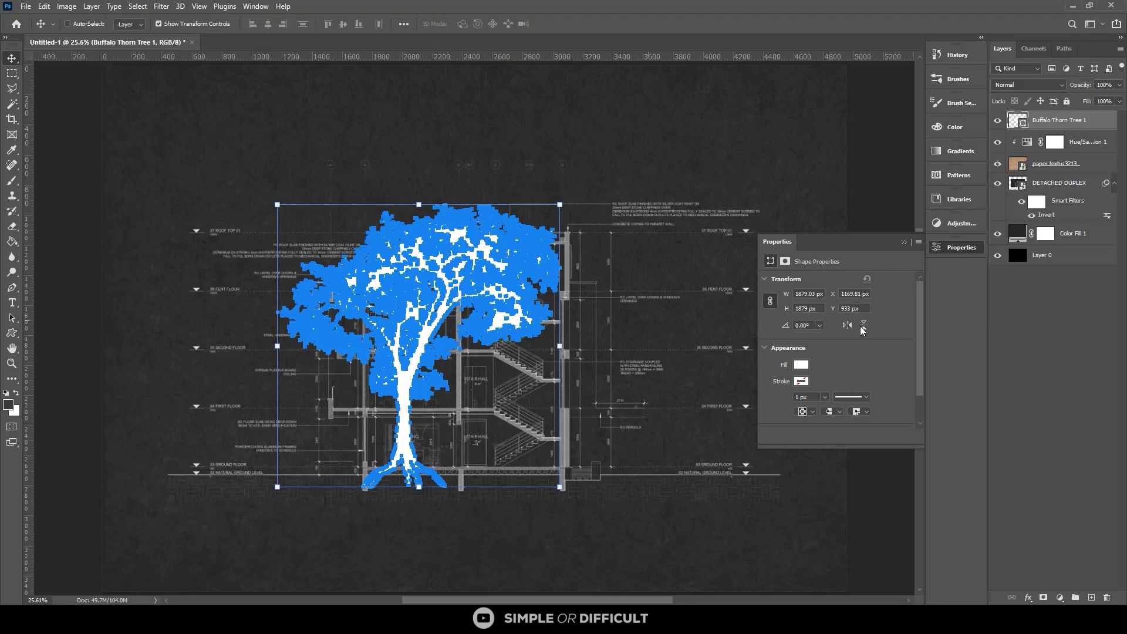
pyautogui.click(877, 188)
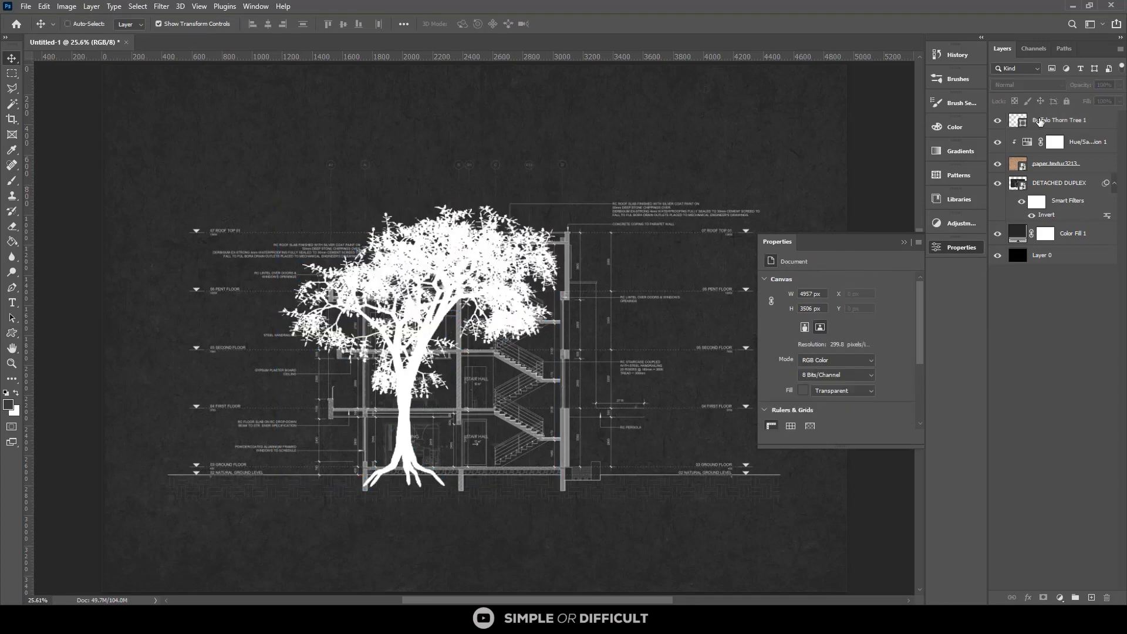
# Drag the Buffalo Thorn Tree 1 layer to the left of the building section
pyautogui.click(1042, 123)
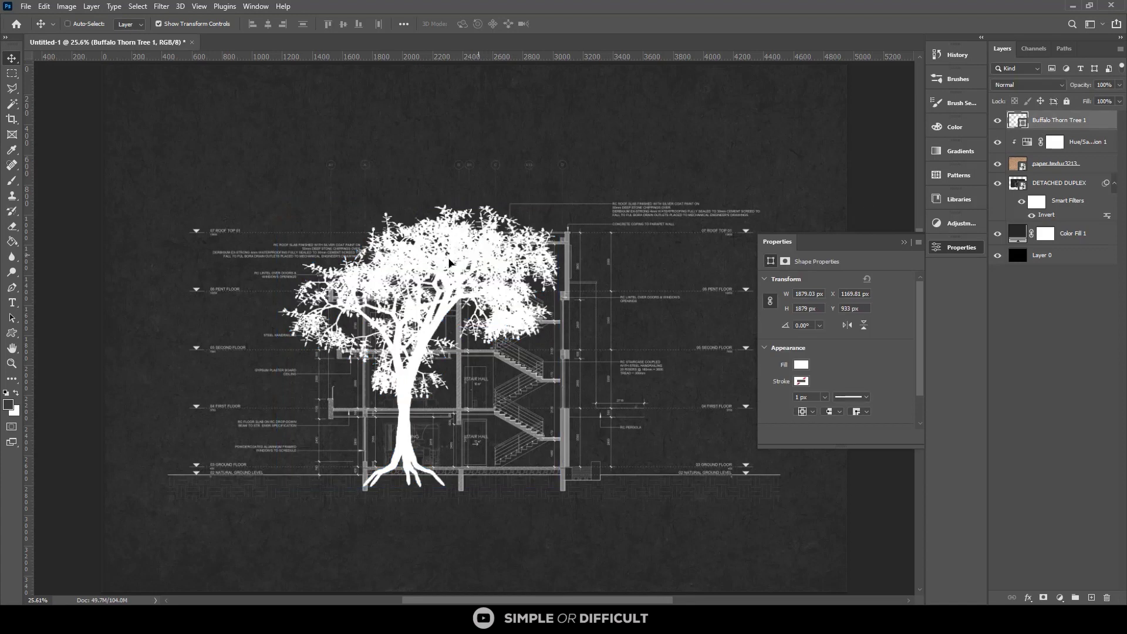
pyautogui.click(1026, 135)
pyautogui.moveTo(688, 208); pyautogui.dragTo(552, 245)
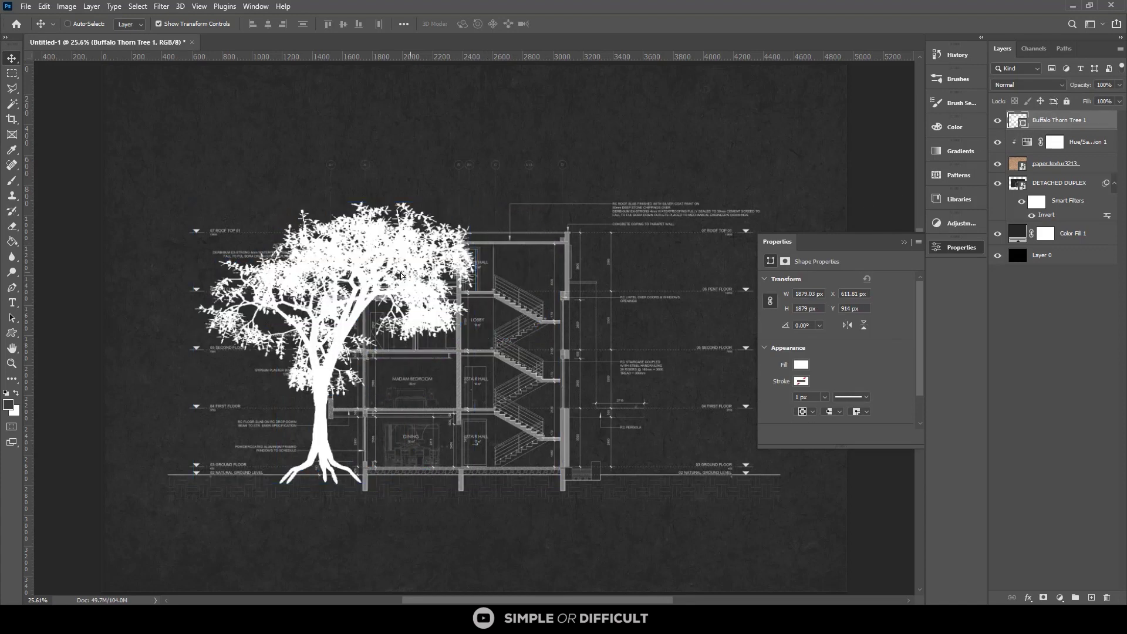
pyautogui.moveTo(396, 275); pyautogui.dragTo(369, 277)
# Flip the tree horizontally with Free Transform and commit
pyautogui.click(446, 204)
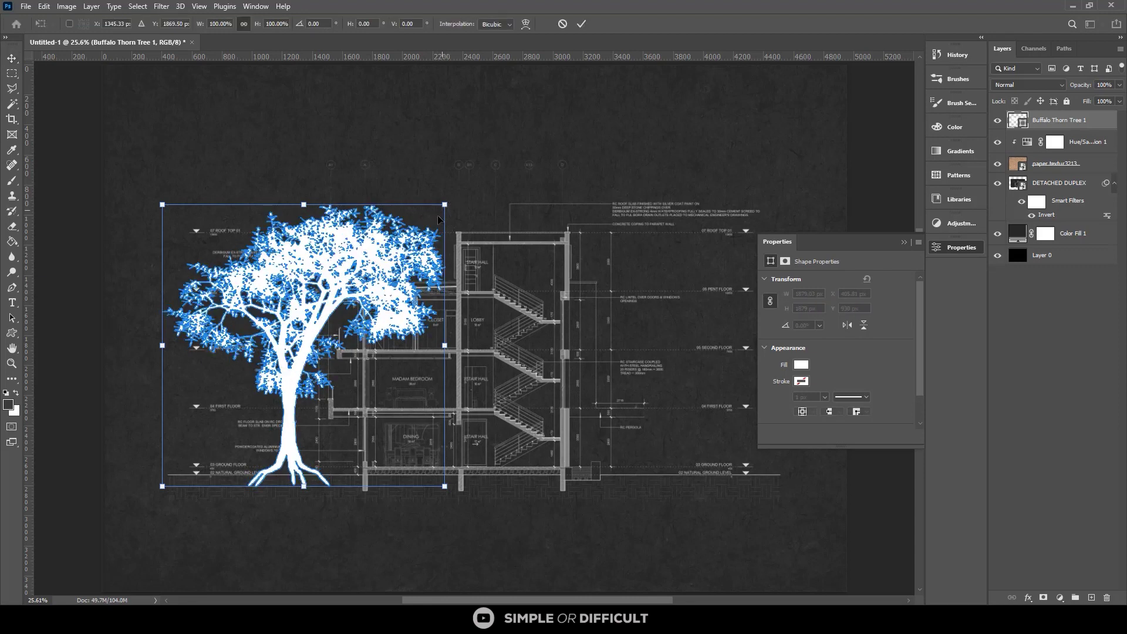
pyautogui.rightClick(436, 217)
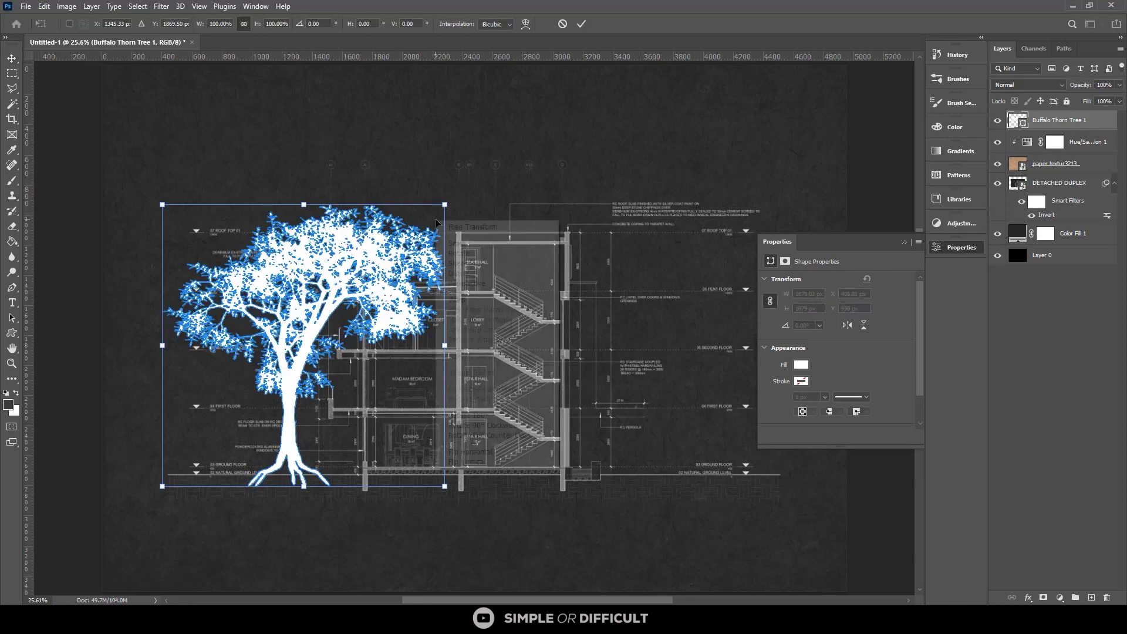
pyautogui.click(488, 453)
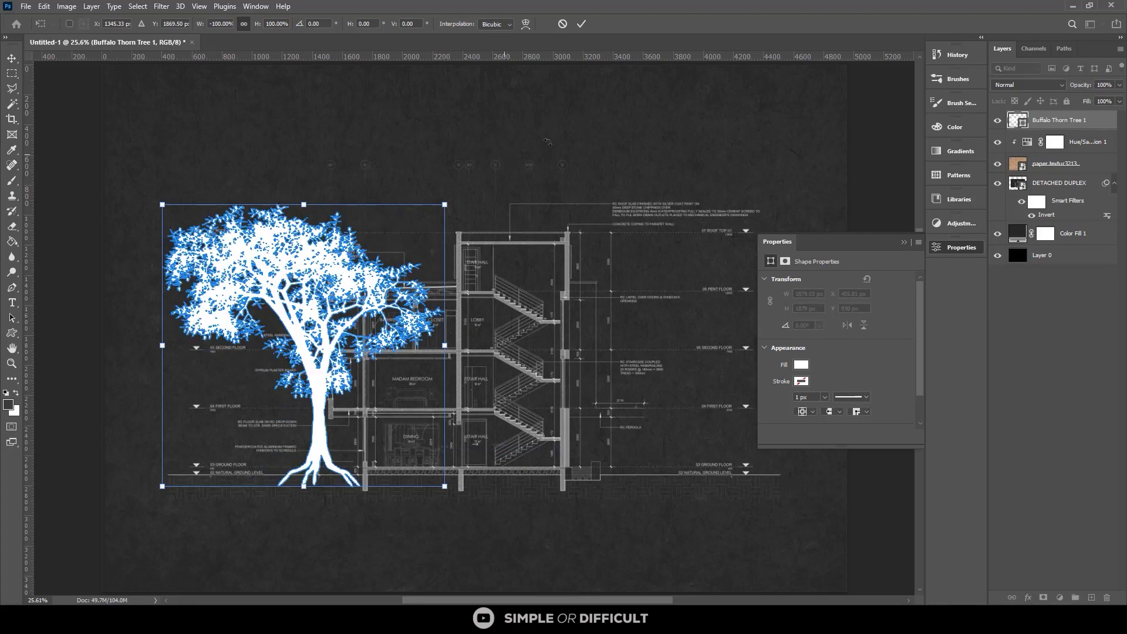
pyautogui.click(581, 24)
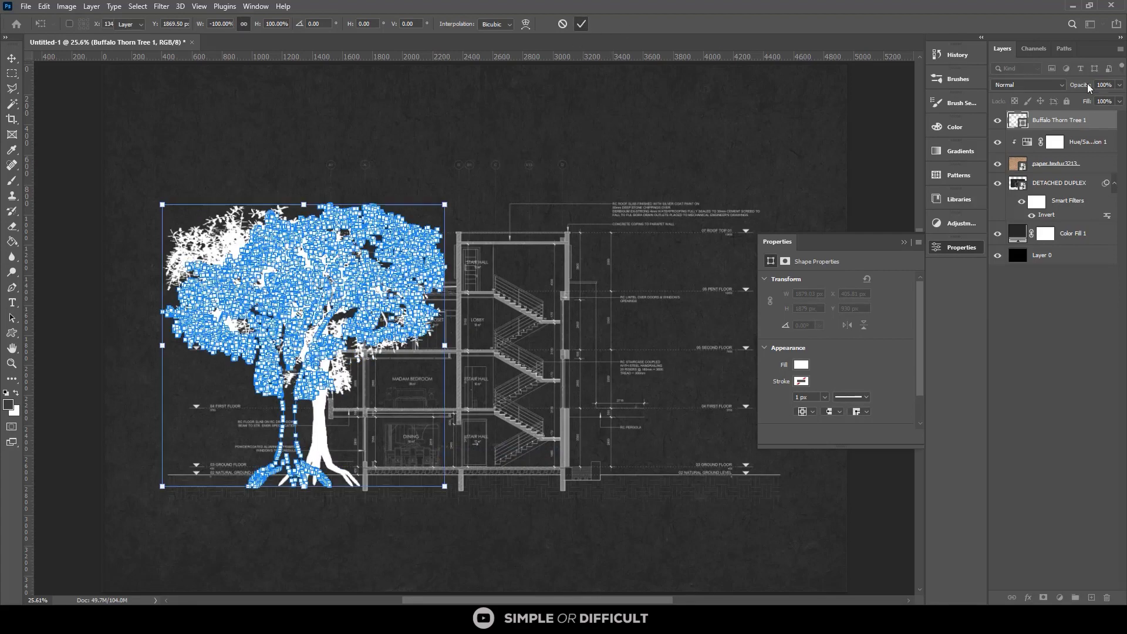
# Fade the Buffalo Thorn Tree 1 layer to 9% opacity
pyautogui.click(1119, 84)
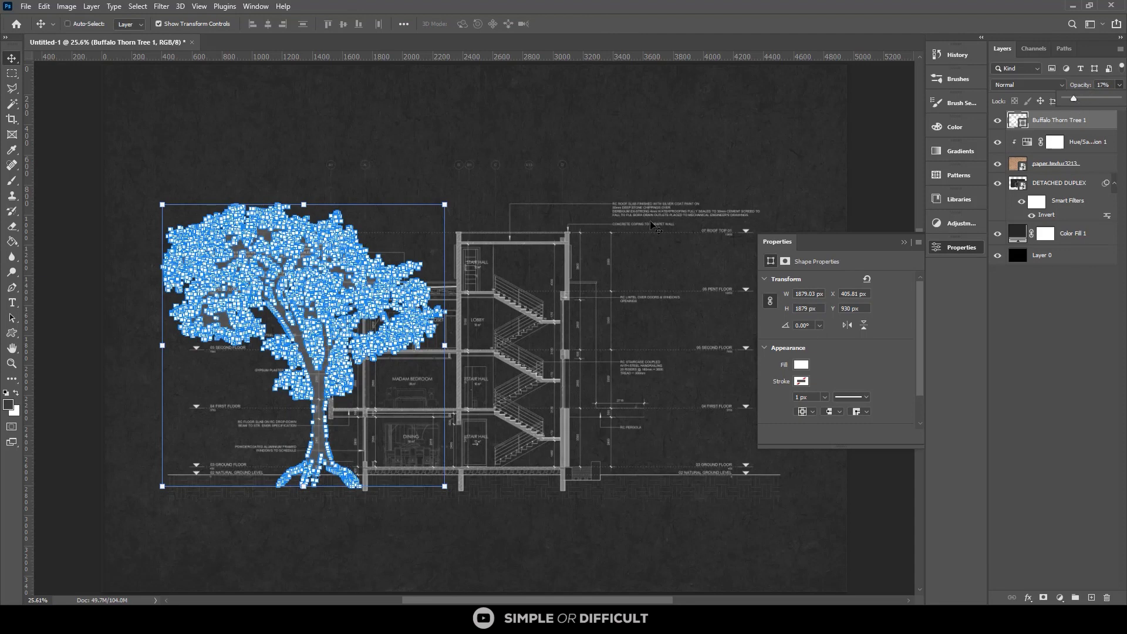
pyautogui.click(858, 150)
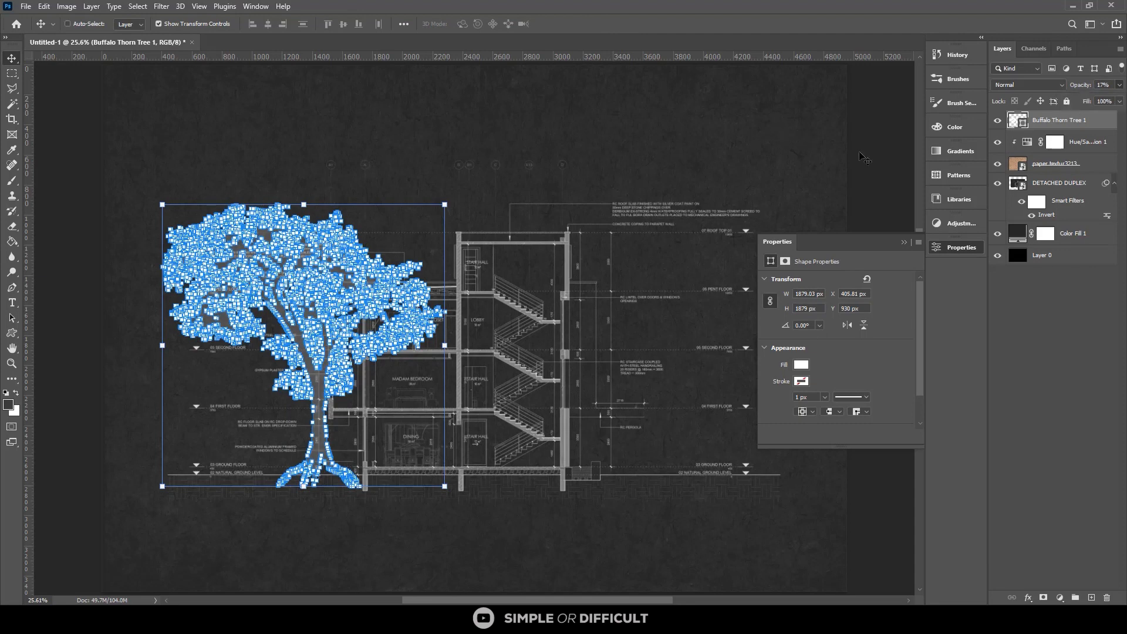
pyautogui.click(906, 242)
pyautogui.click(887, 226)
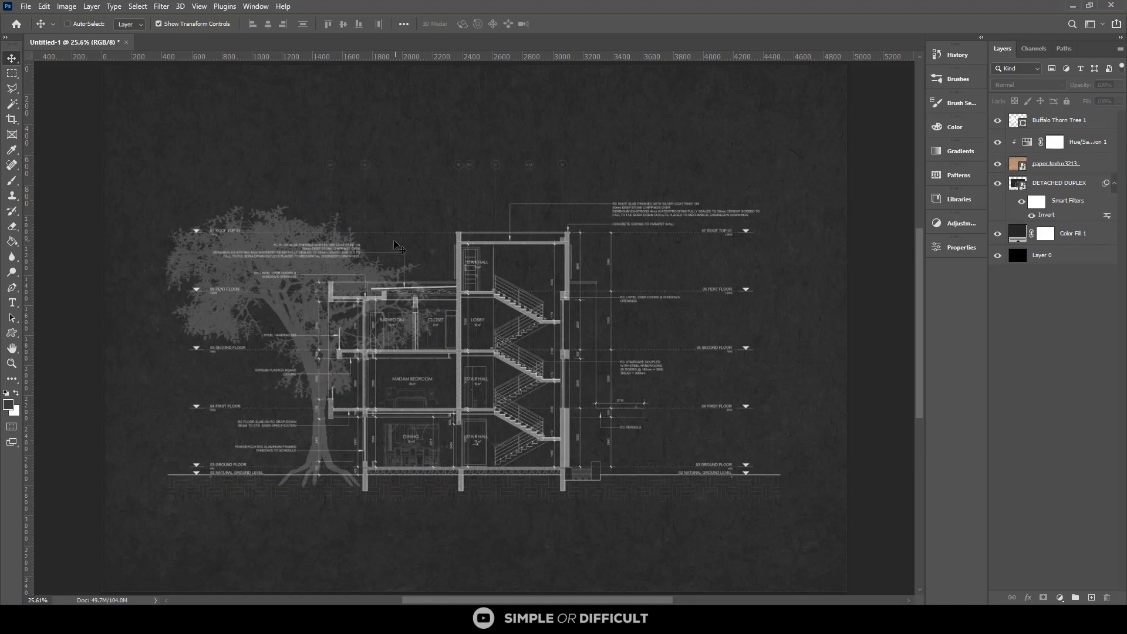
pyautogui.click(1050, 125)
pyautogui.click(1119, 85)
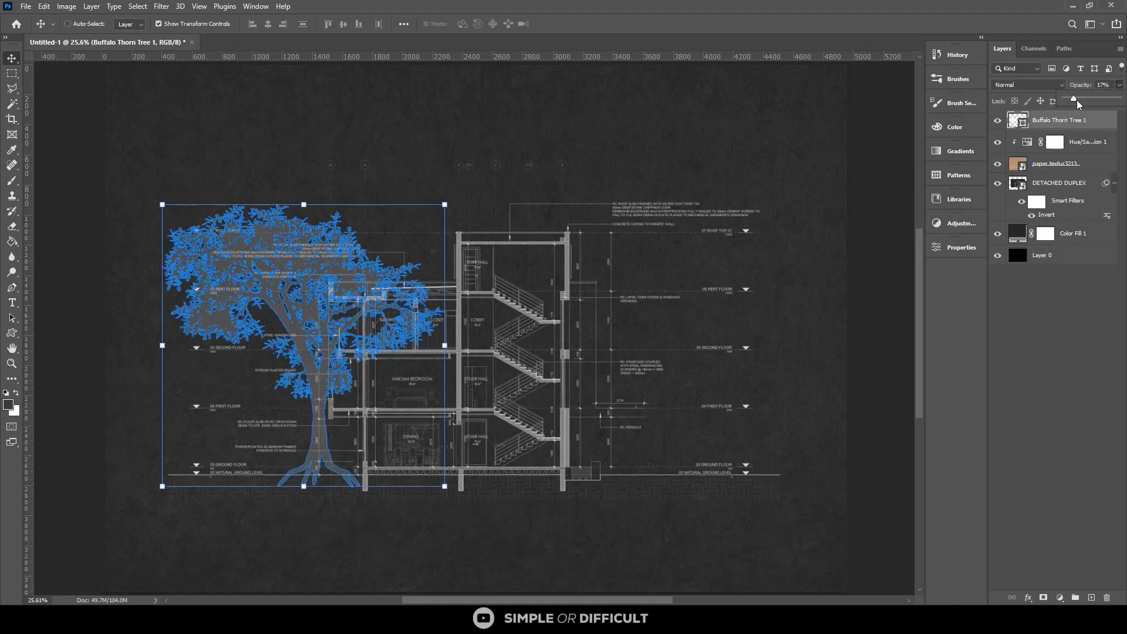
pyautogui.moveTo(1072, 98); pyautogui.dragTo(1070, 97)
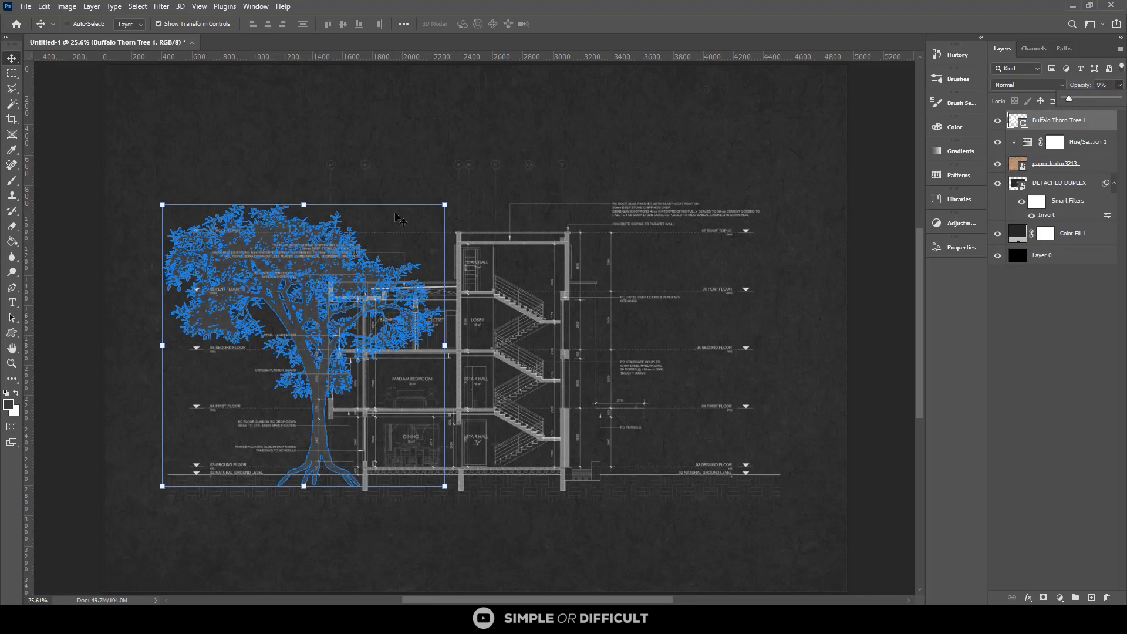
# Scale the faint tree down from its corner and move it to the far left
pyautogui.click(444, 204)
pyautogui.moveTo(444, 204); pyautogui.dragTo(359, 315)
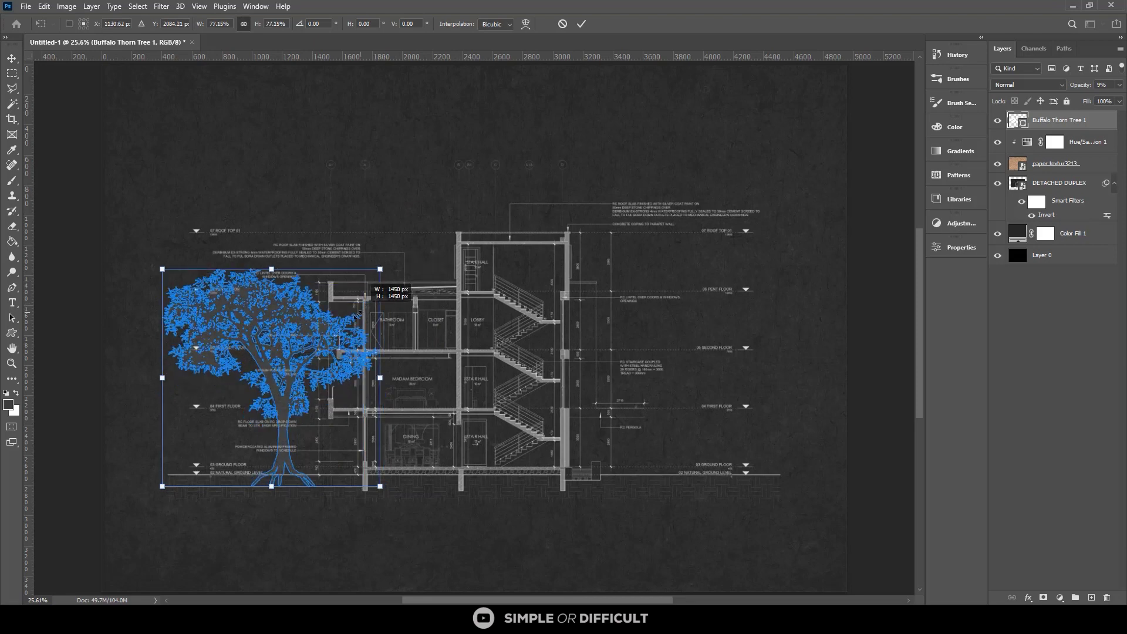
pyautogui.moveTo(356, 314); pyautogui.dragTo(347, 302)
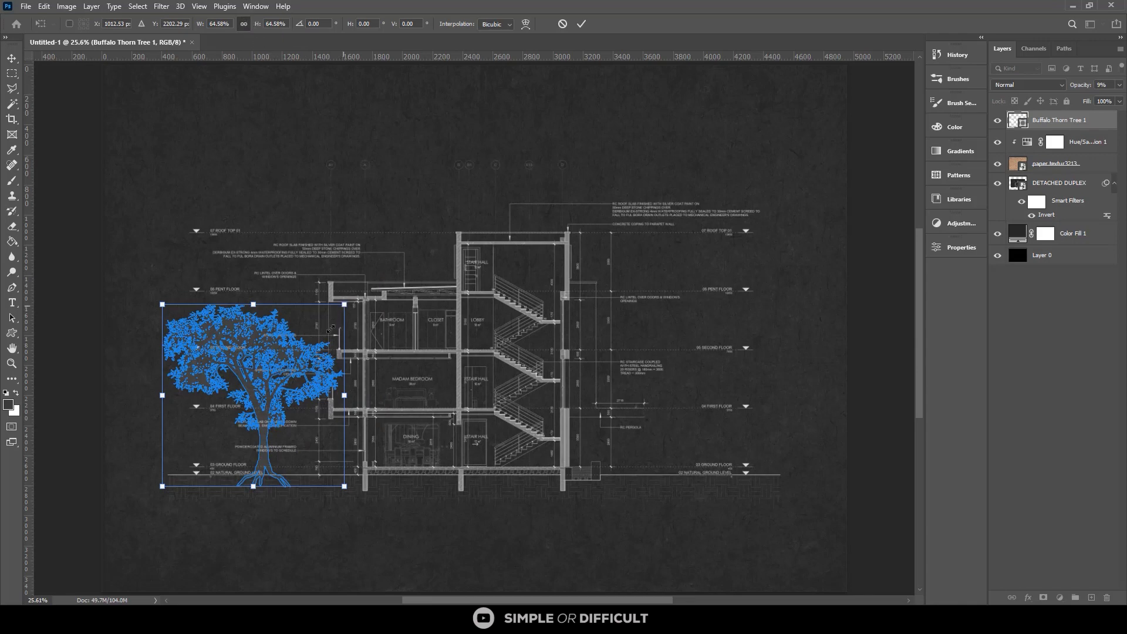
pyautogui.moveTo(330, 329); pyautogui.dragTo(323, 324)
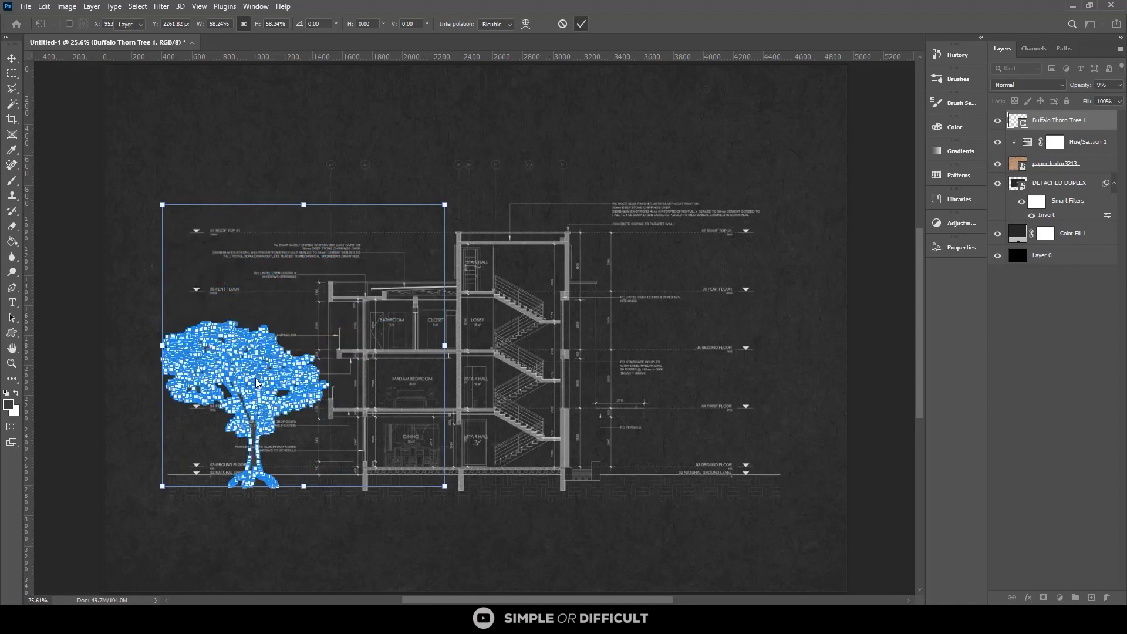
pyautogui.press('Return')
pyautogui.moveTo(288, 391); pyautogui.dragTo(253, 391)
# Nudge the small tree slightly left so its base rests on the ground line
pyautogui.scroll(5, 211, 446)
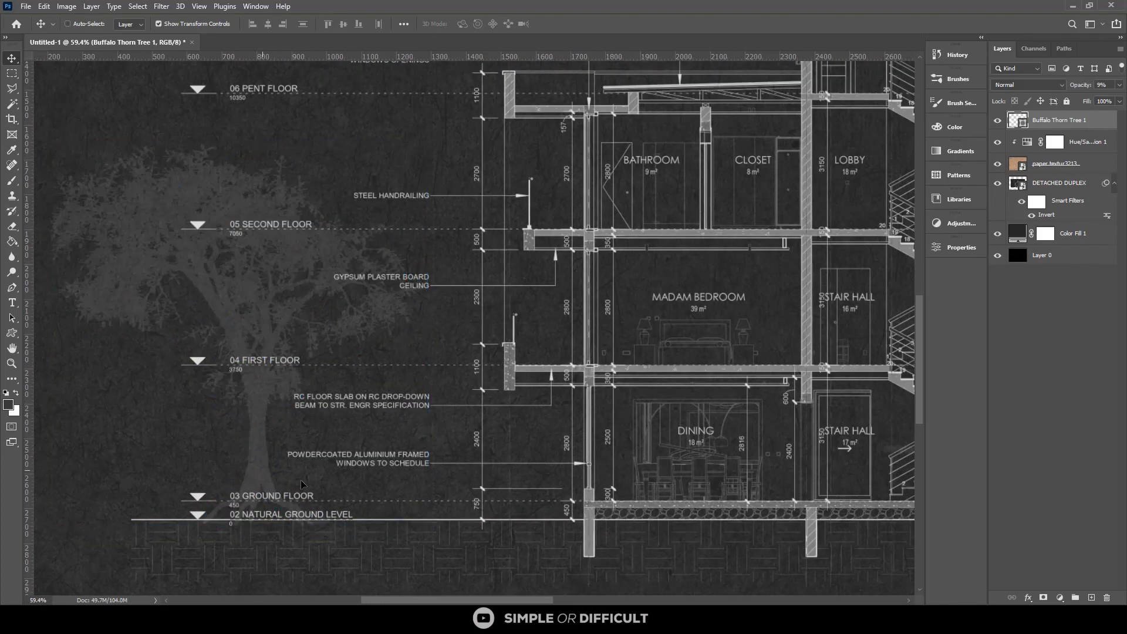
pyautogui.moveTo(303, 484); pyautogui.dragTo(323, 486)
pyautogui.moveTo(306, 449); pyautogui.dragTo(309, 449)
pyautogui.scroll(-1, 295, 422)
pyautogui.scroll(-5, 299, 427)
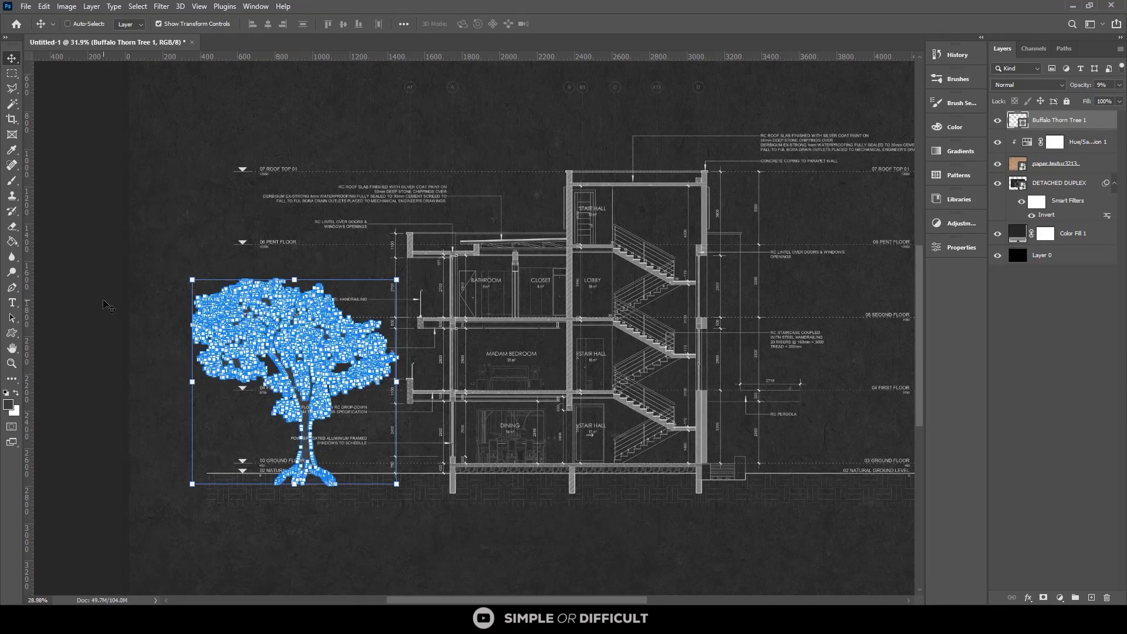
pyautogui.scroll(-2, 107, 306)
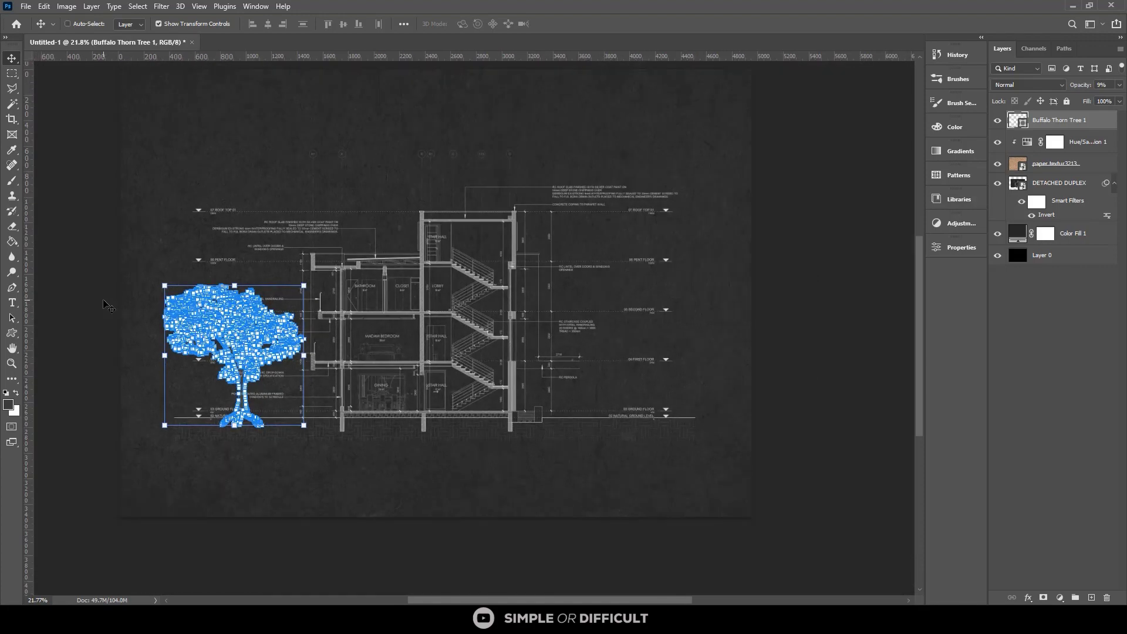
pyautogui.press('Return')
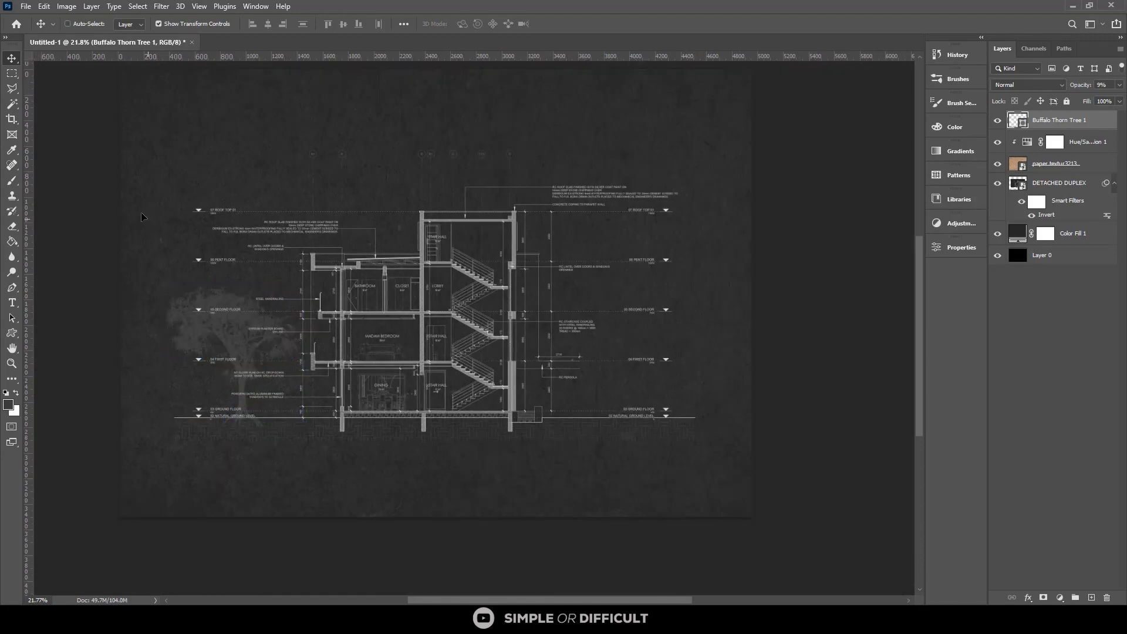
pyautogui.press('ctrl')
pyautogui.keyDown('ctrl'); pyautogui.click(187, 316); pyautogui.keyUp('ctrl')
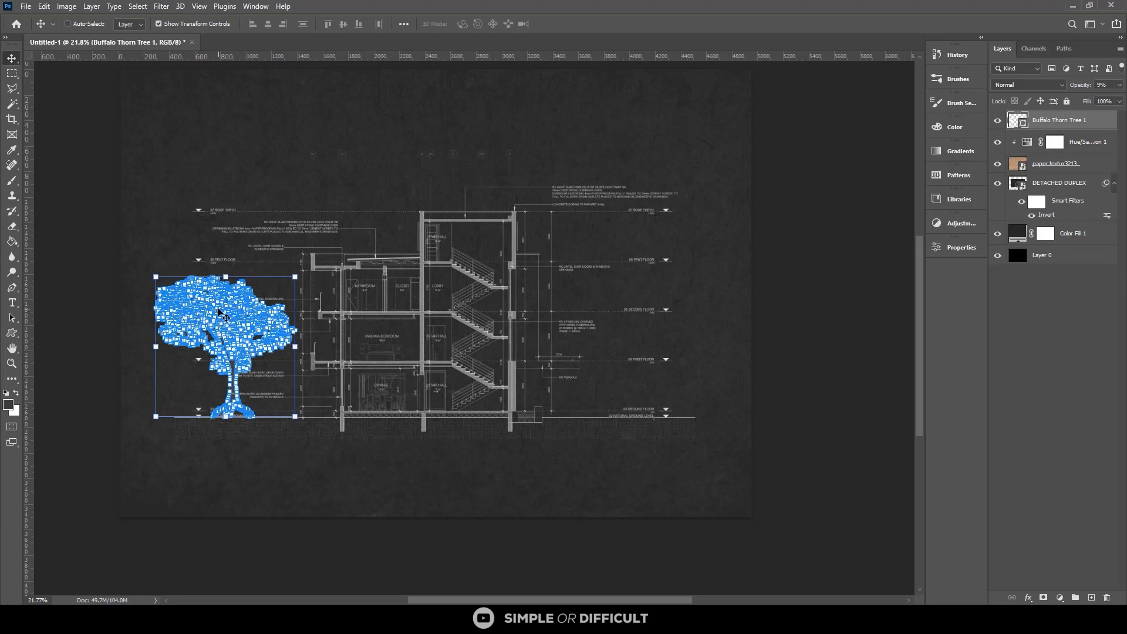
# Alt-drag a copy of the tree to the right end of the building
pyautogui.press('alt')
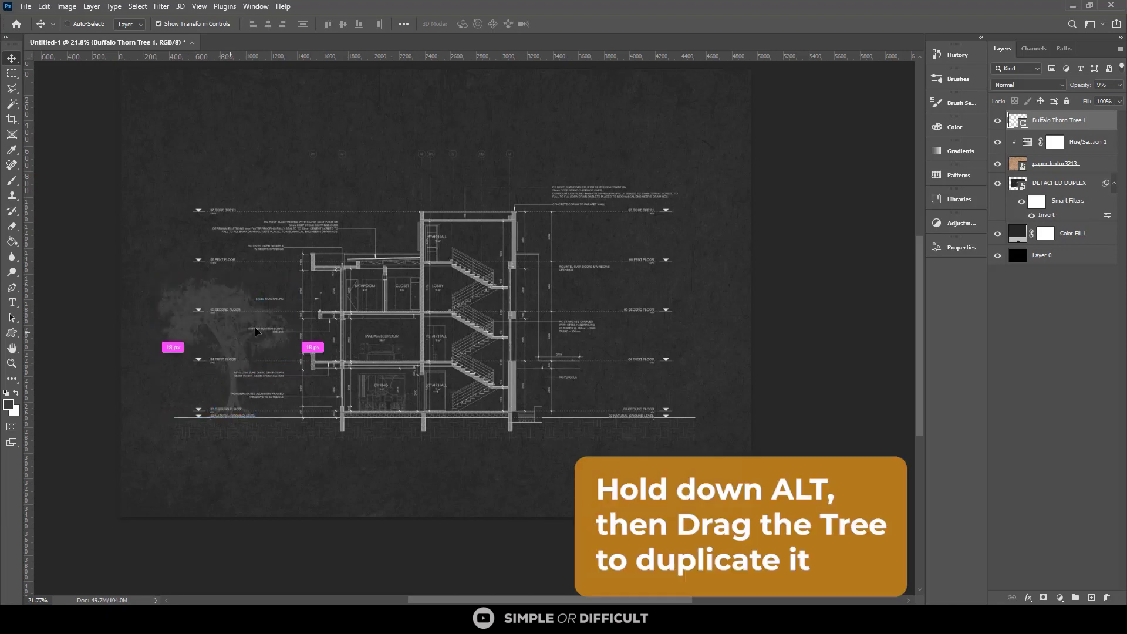
pyautogui.moveTo(243, 337); pyautogui.dragTo(579, 332)
pyautogui.scroll(1, 590, 415)
pyautogui.scroll(6, 524, 421)
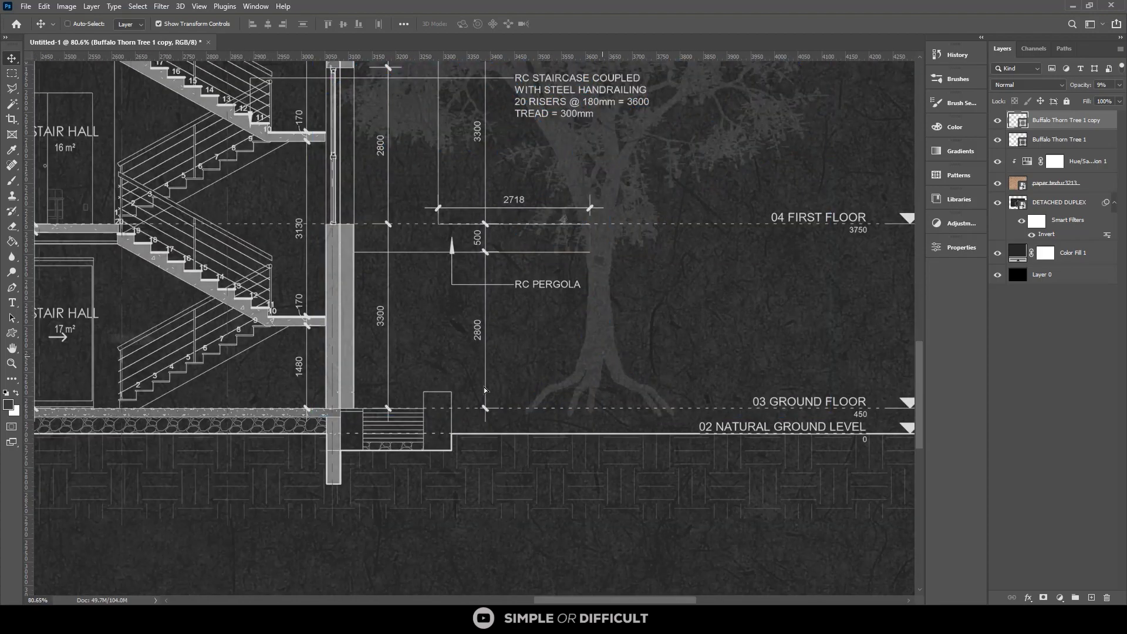
pyautogui.scroll(-2, 607, 353)
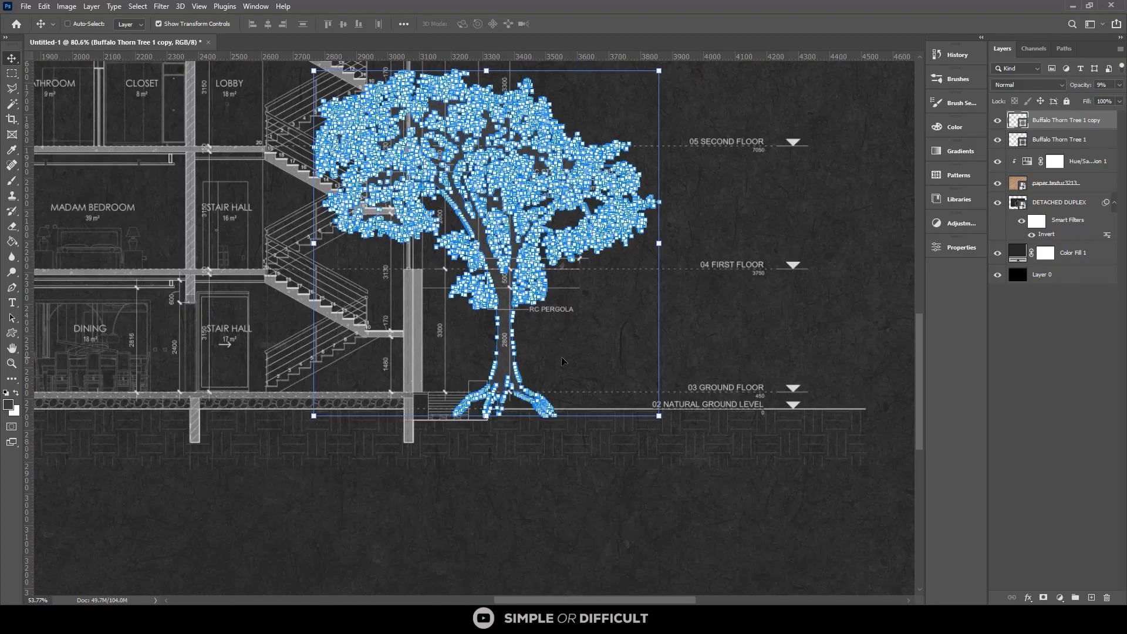
pyautogui.scroll(-5, 587, 357)
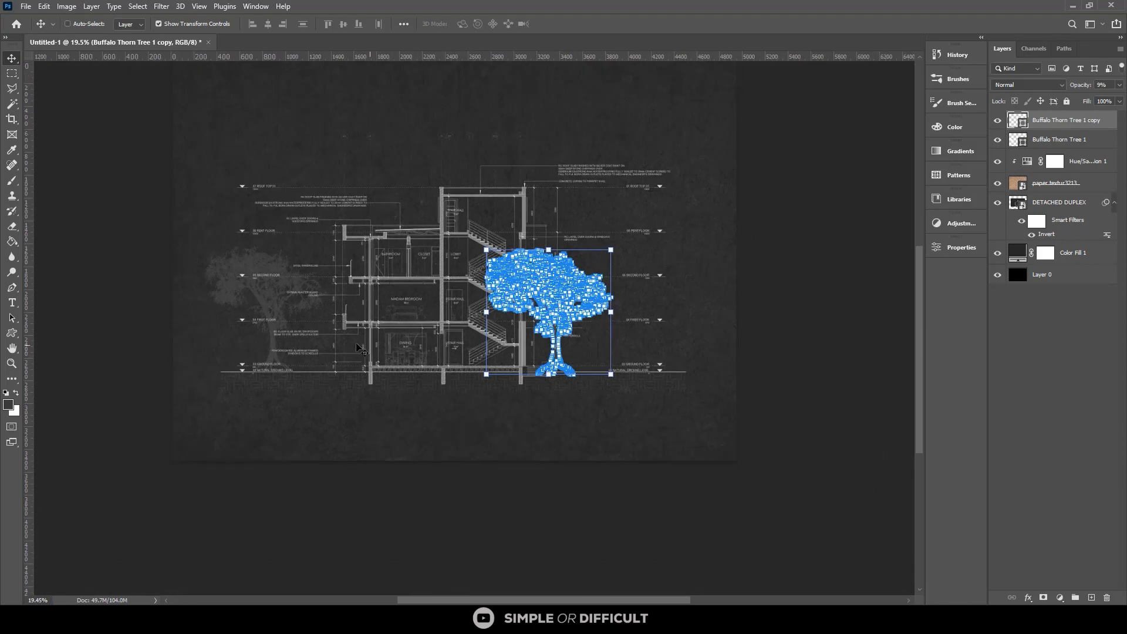
pyautogui.scroll(3, 267, 290)
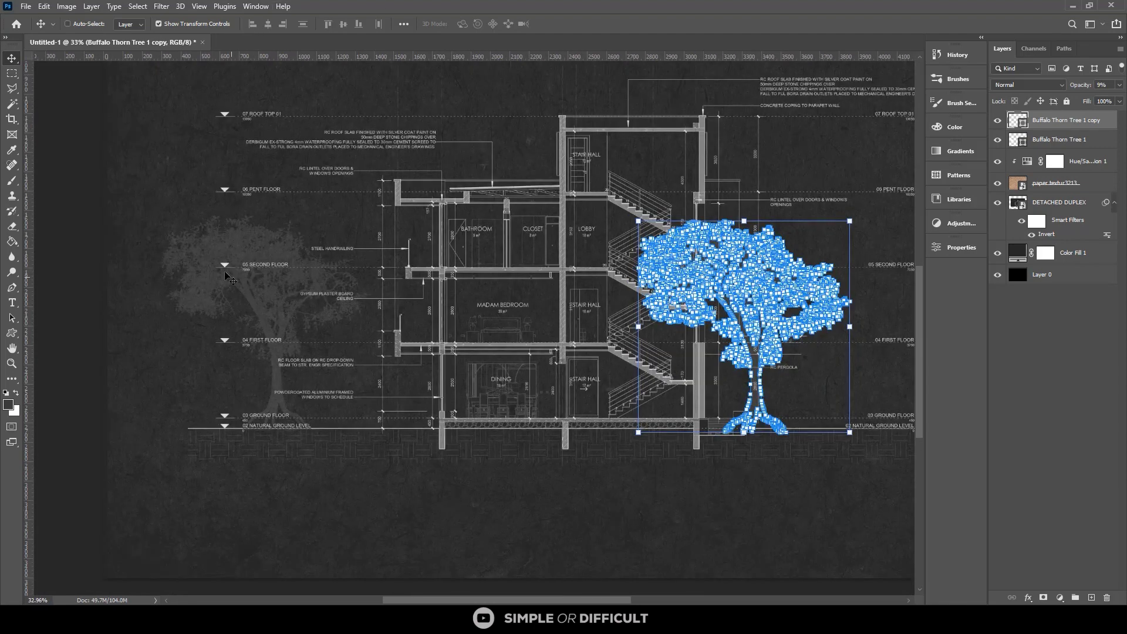
# Move the original left tree closer to the building
pyautogui.keyDown('ctrl'); pyautogui.click(225, 259); pyautogui.keyUp('ctrl')
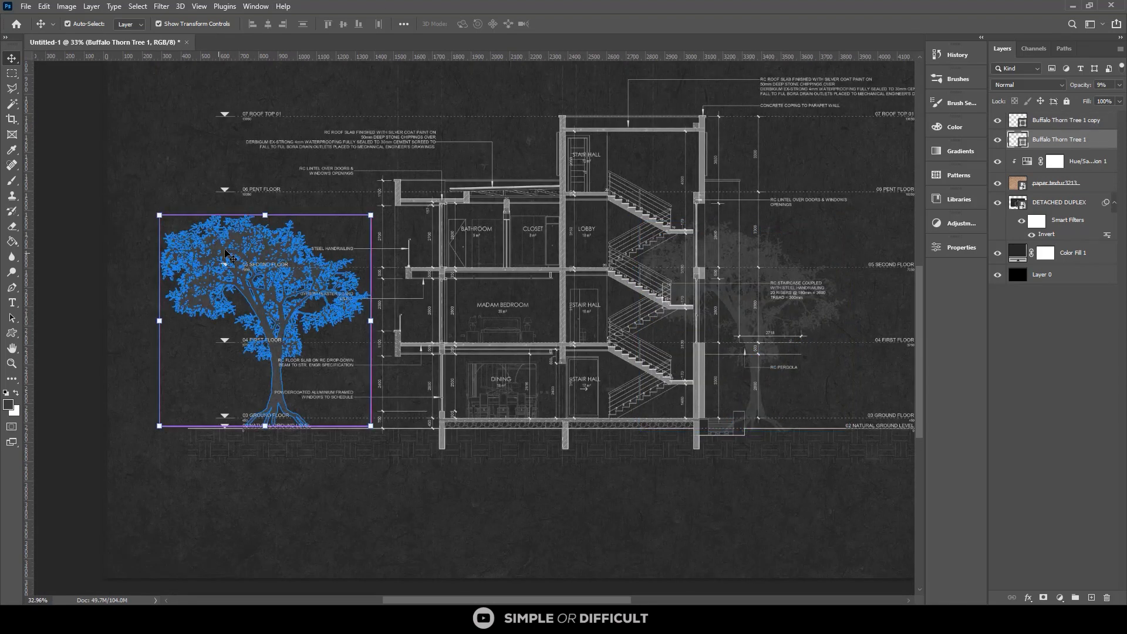
pyautogui.moveTo(226, 254); pyautogui.dragTo(288, 265)
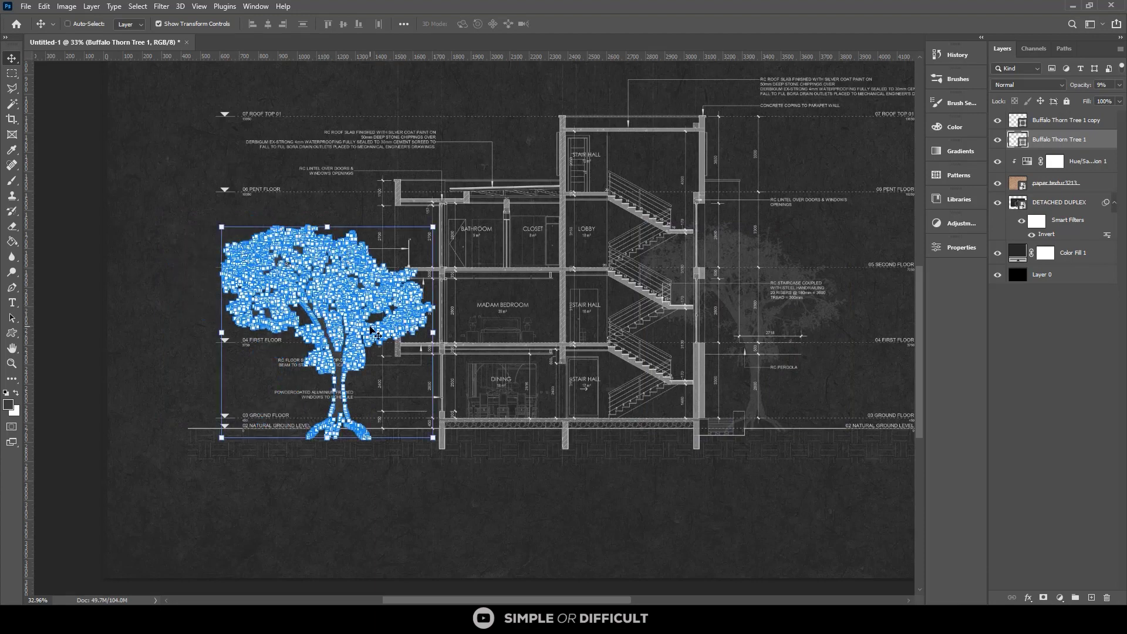
pyautogui.scroll(-2, 371, 335)
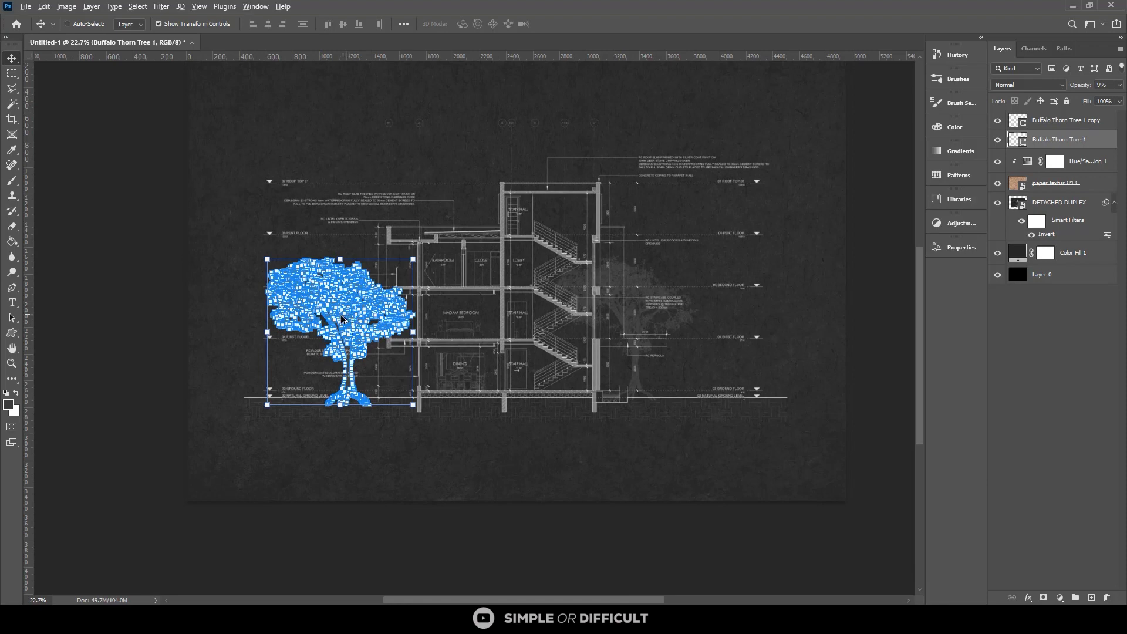
# Copy the tree upward, enlarge it to about 136%, and lower it onto the ground line
pyautogui.press('ctrl')
pyautogui.moveTo(331, 338); pyautogui.dragTo(435, 176)
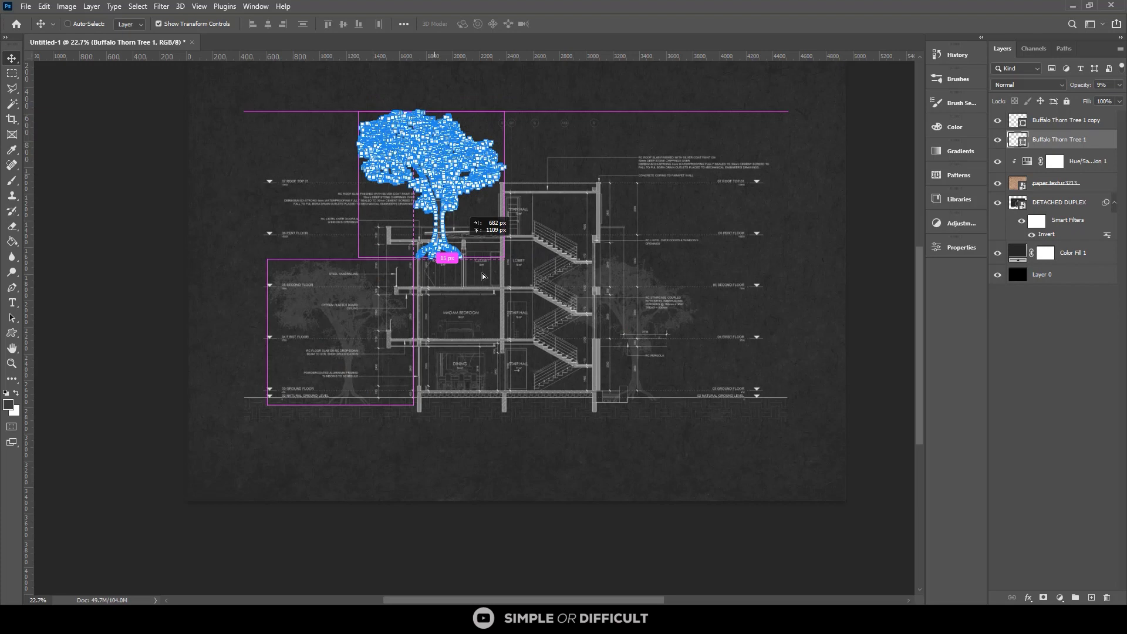
pyautogui.moveTo(514, 248); pyautogui.dragTo(554, 314)
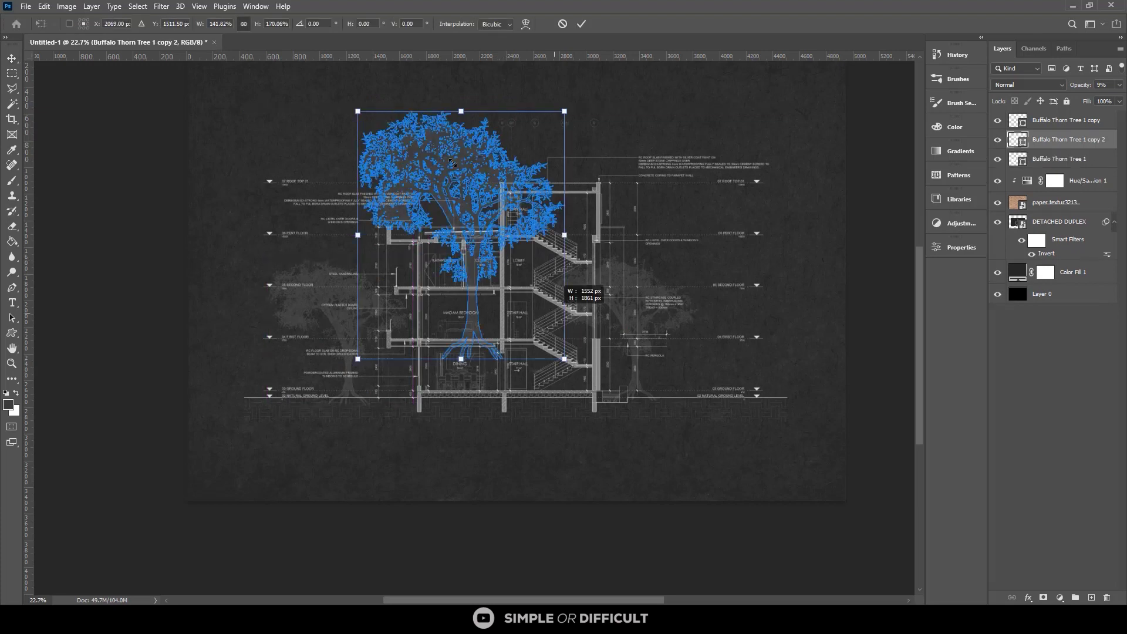
pyautogui.moveTo(564, 359); pyautogui.dragTo(555, 309)
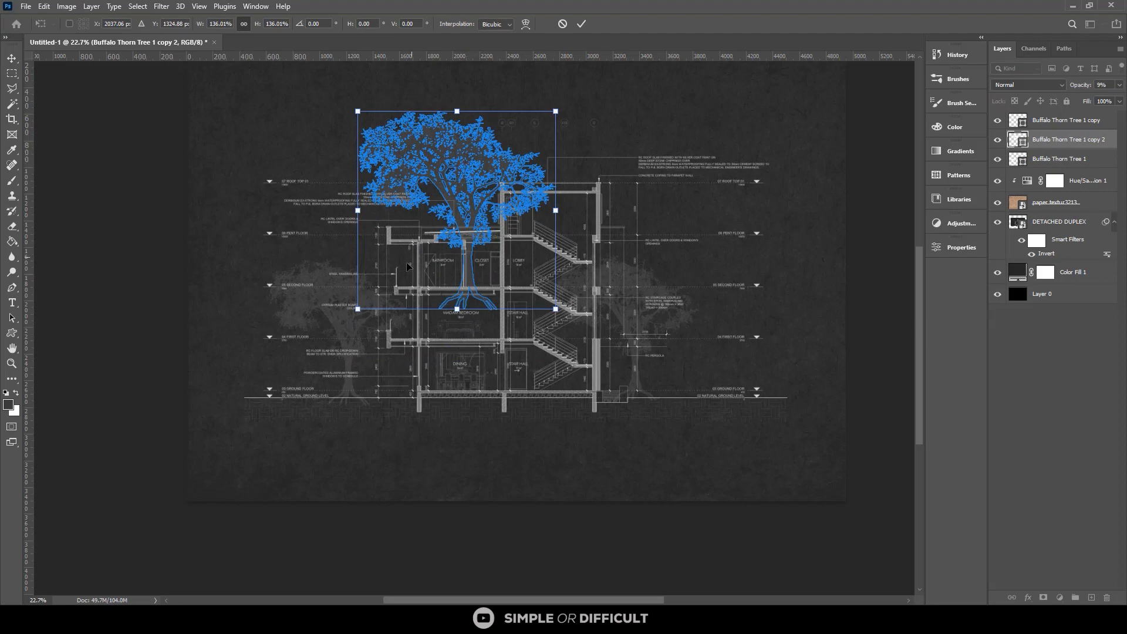
pyautogui.moveTo(425, 129); pyautogui.dragTo(386, 95)
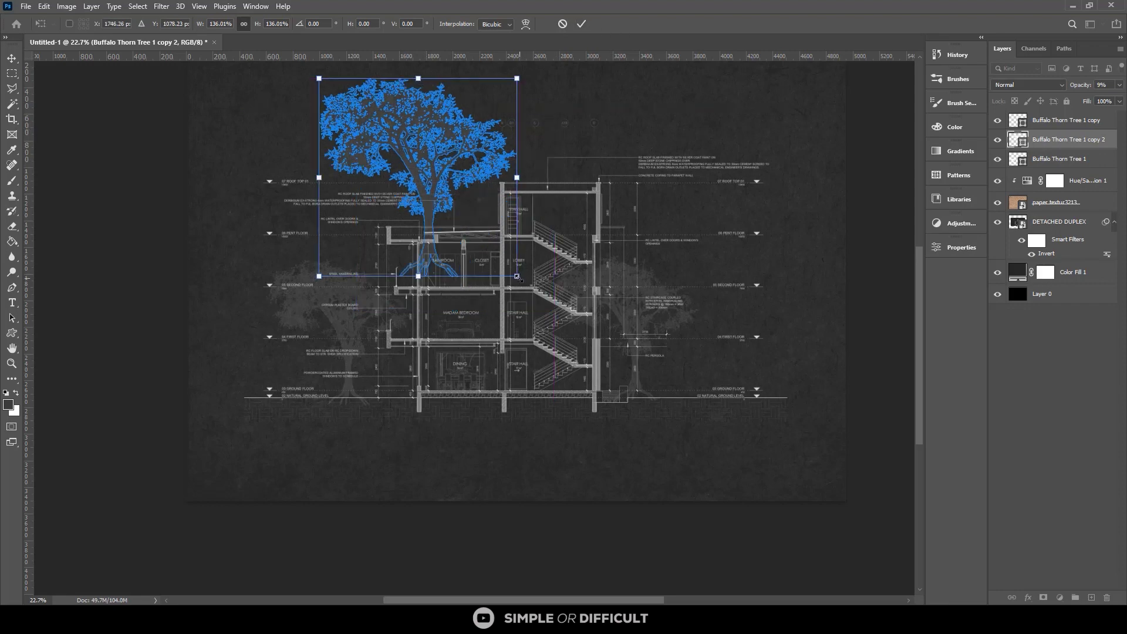
pyautogui.moveTo(549, 339); pyautogui.dragTo(554, 347)
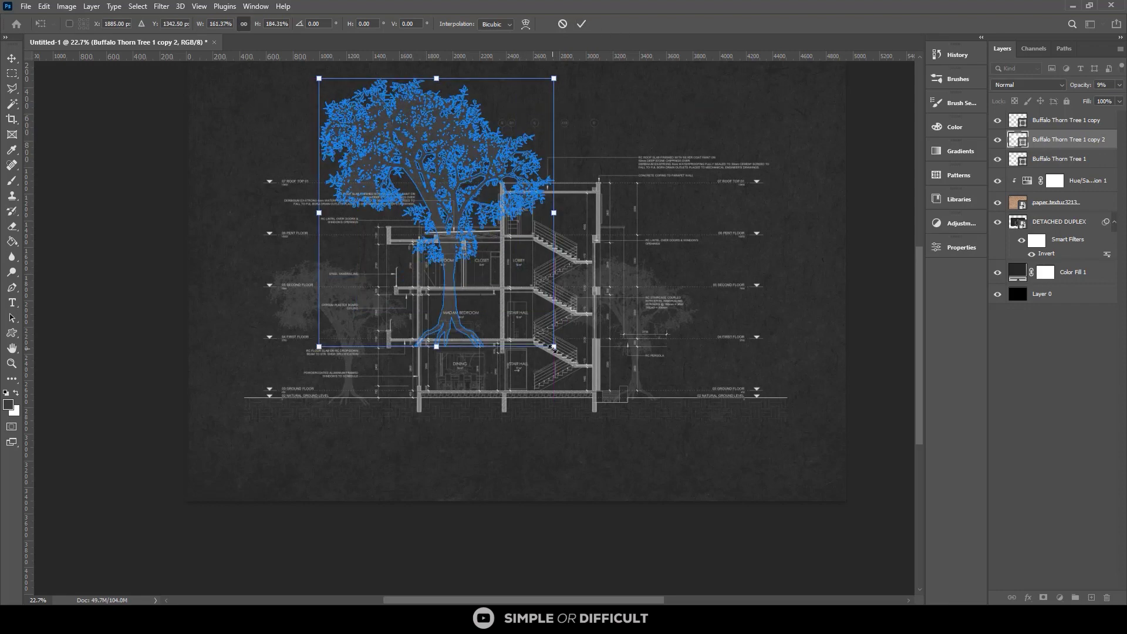
pyautogui.click(583, 23)
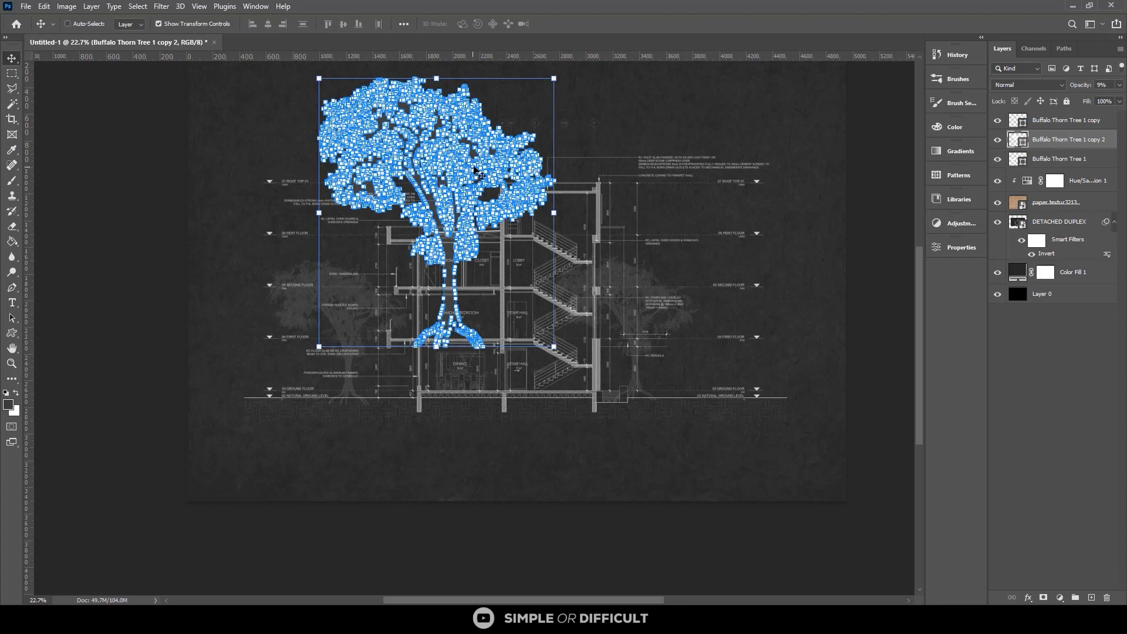
pyautogui.moveTo(470, 175); pyautogui.dragTo(470, 215)
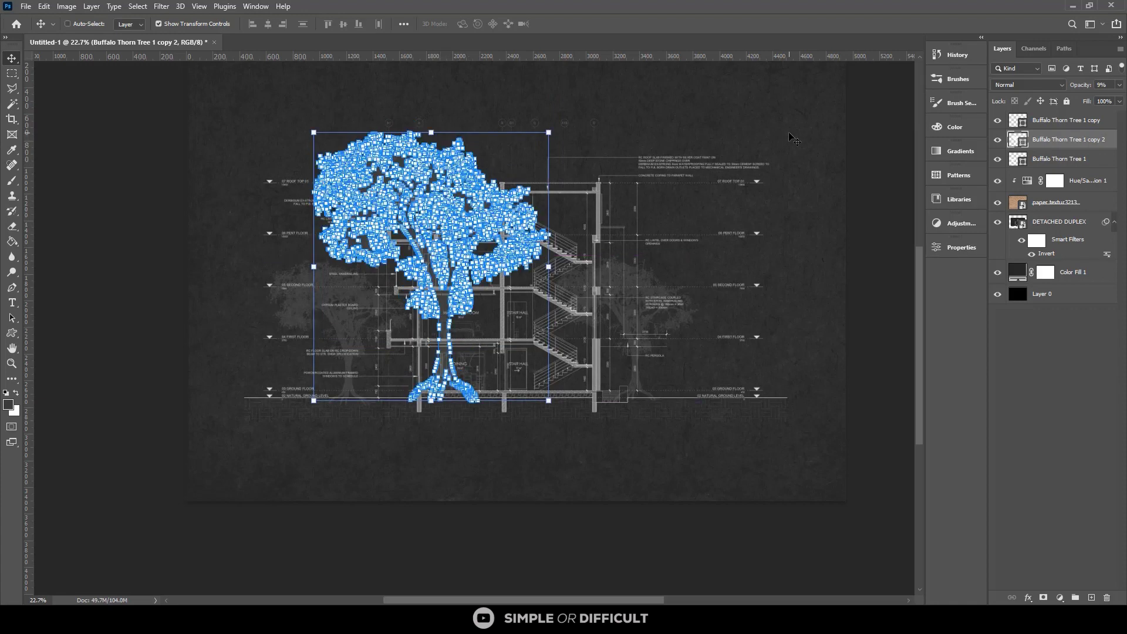
# Scale the small Buffalo Thorn Tree 1 beside the section's left side down to about 73%
pyautogui.keyDown('ctrl'); pyautogui.click(867, 158); pyautogui.keyUp('ctrl')
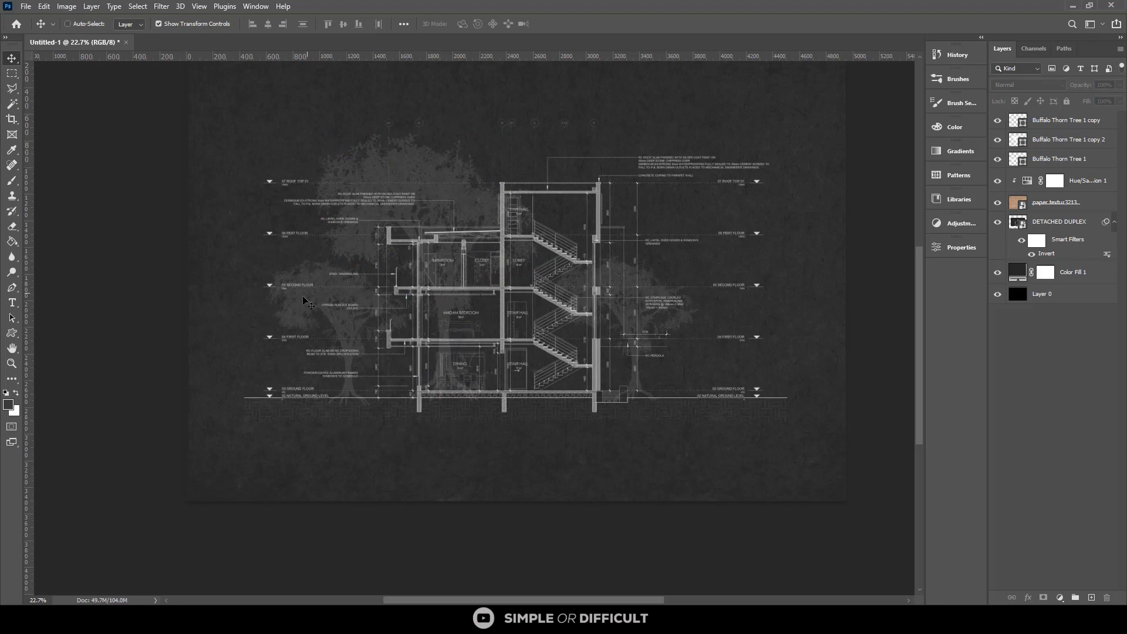
pyautogui.click(1044, 162)
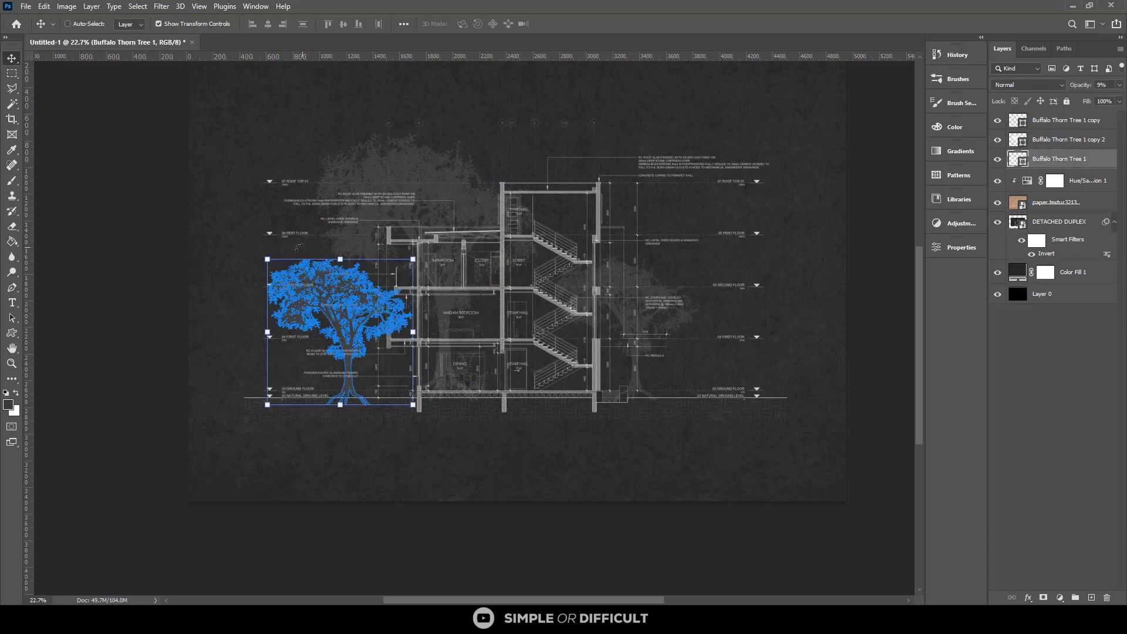
pyautogui.click(267, 259)
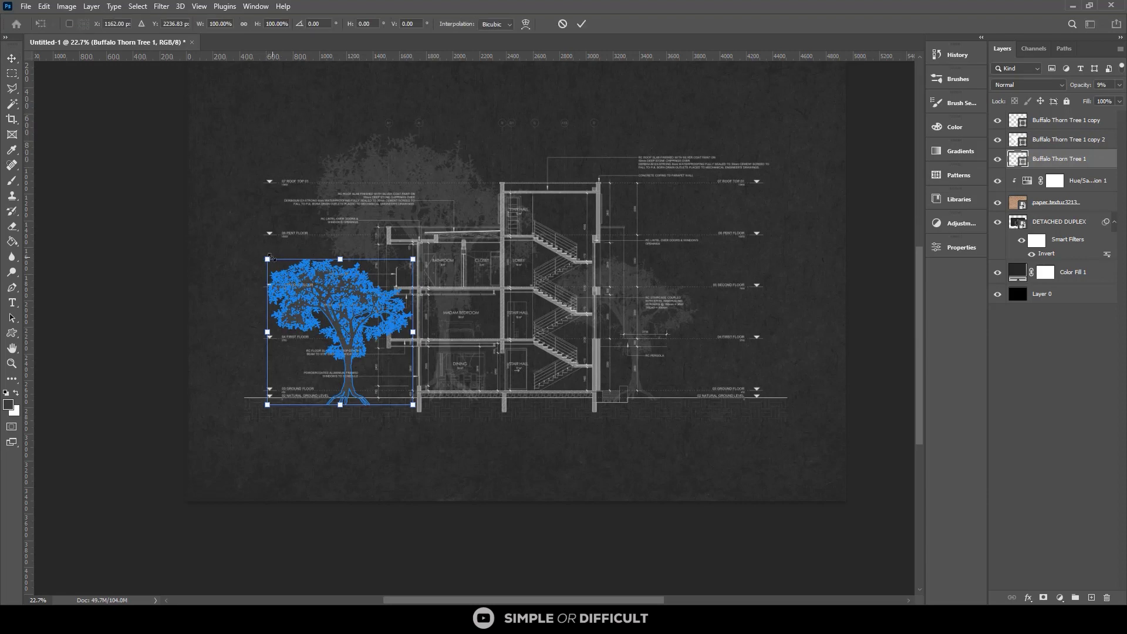
pyautogui.moveTo(267, 259); pyautogui.dragTo(311, 314)
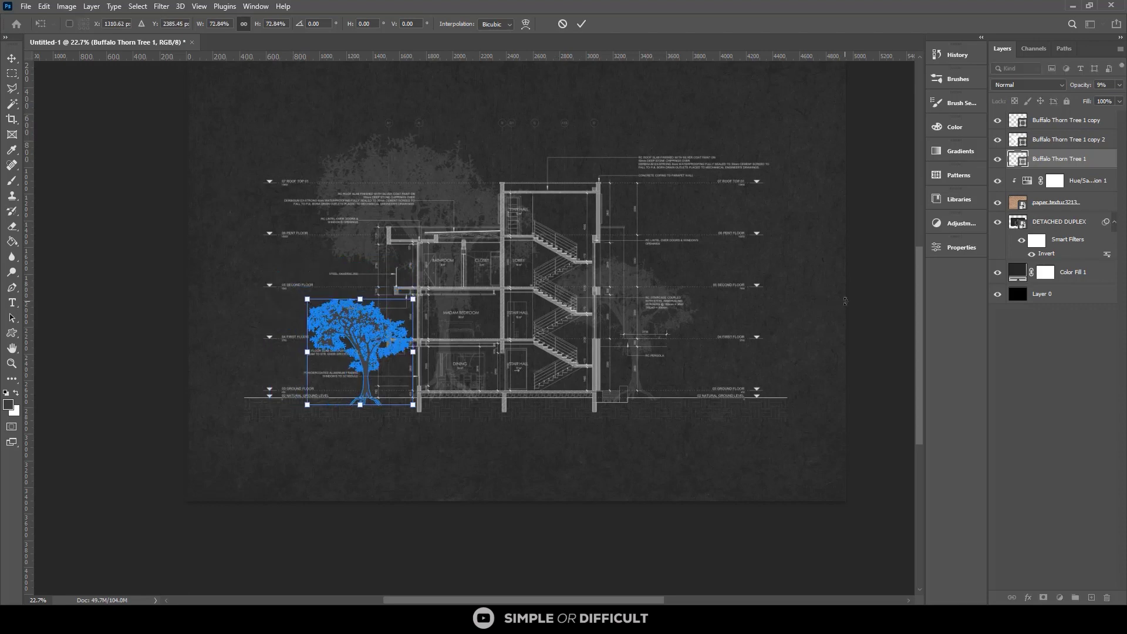
pyautogui.click(586, 24)
pyautogui.click(860, 299)
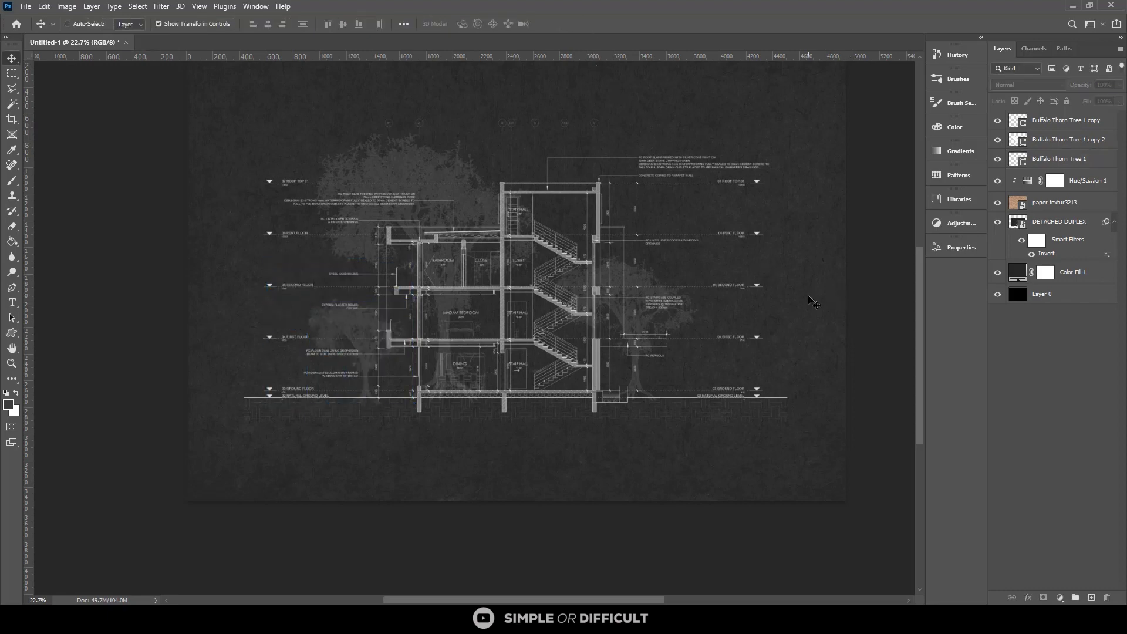
# Duplicate the large faint tree onto the section's right side and flip the copy horizontally
pyautogui.scroll(1, 392, 349)
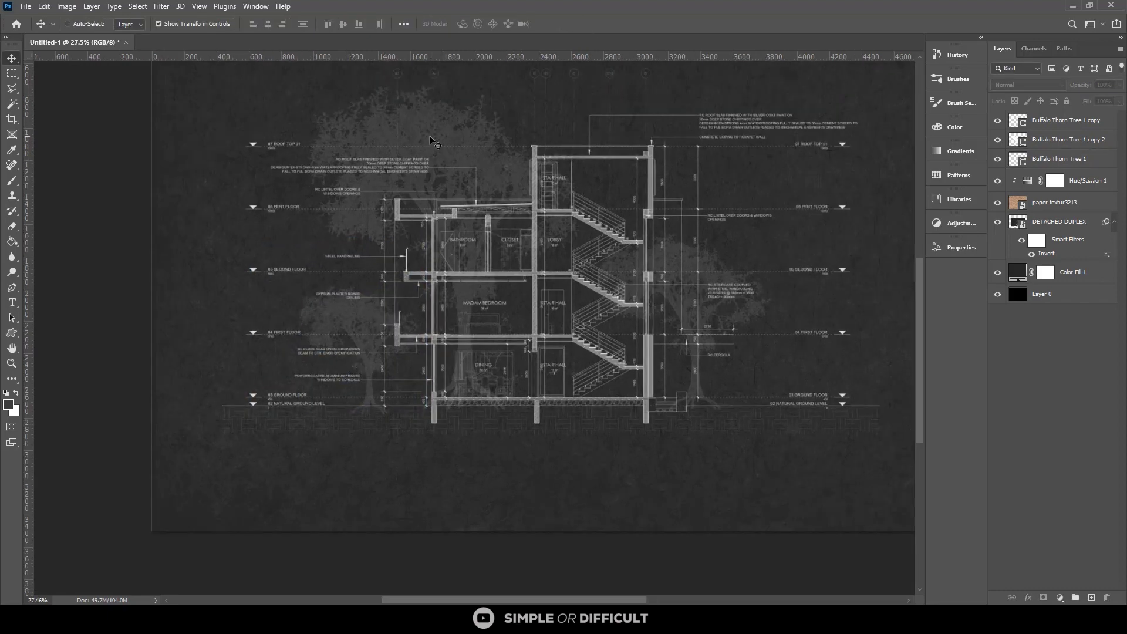
pyautogui.keyDown('ctrl'); pyautogui.click(450, 132); pyautogui.keyUp('ctrl')
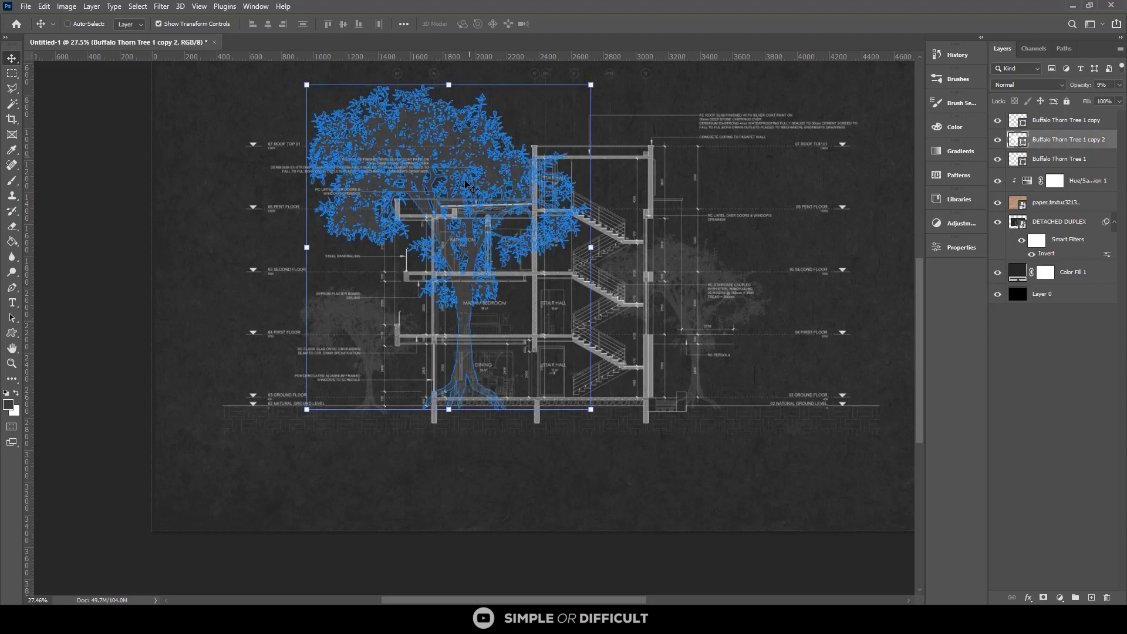
pyautogui.scroll(-1, 467, 185)
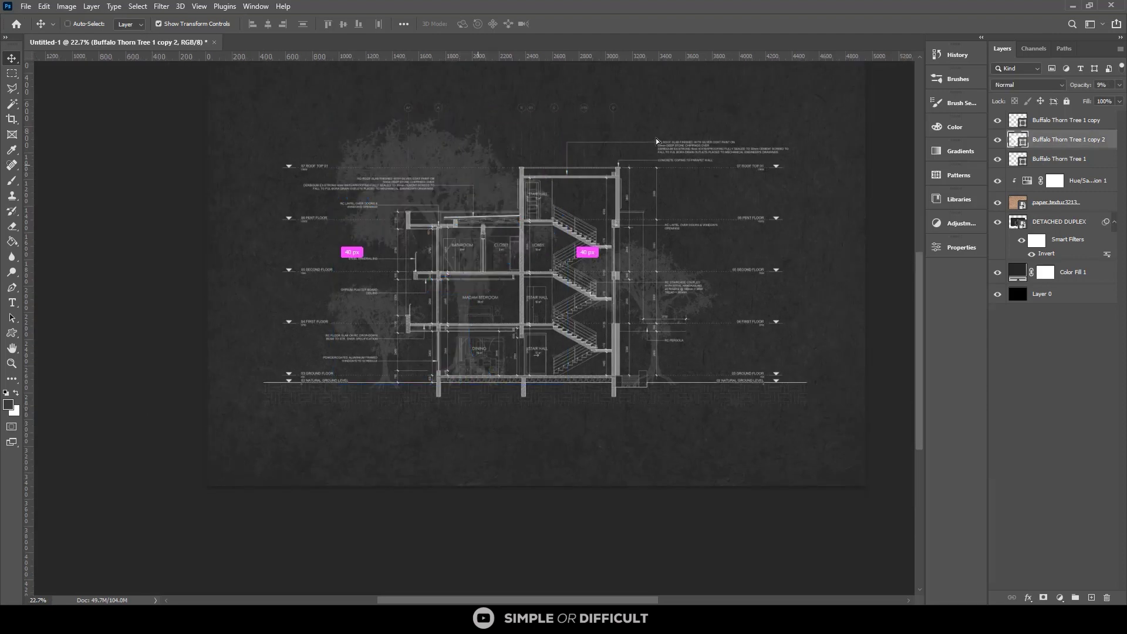
pyautogui.moveTo(482, 196); pyautogui.dragTo(668, 154)
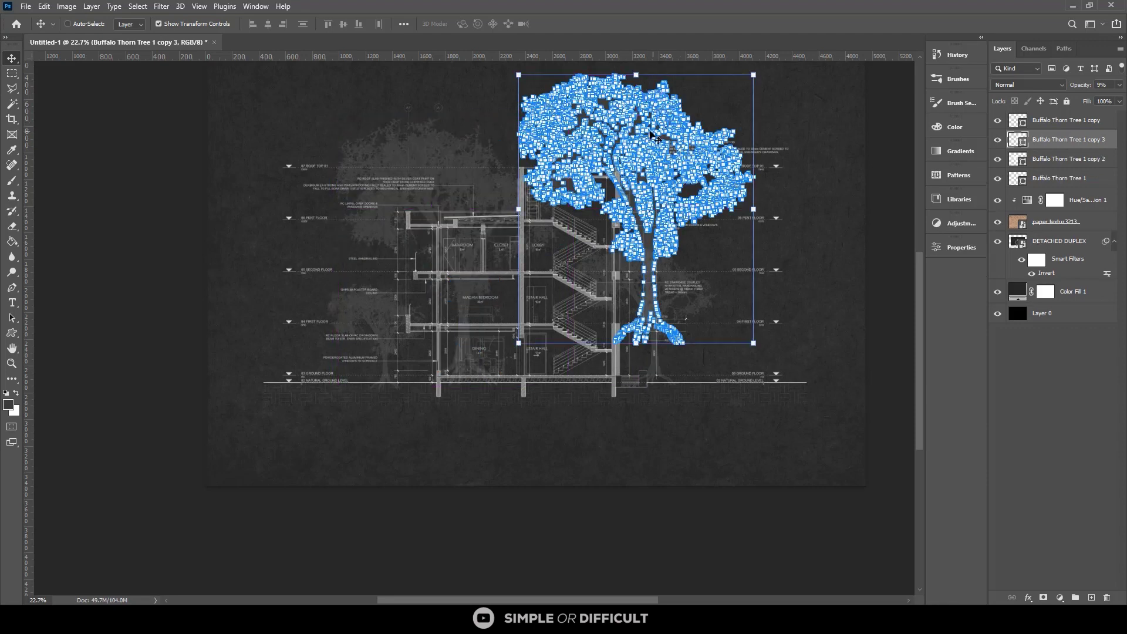
pyautogui.hotkey('ctrl', 't')
pyautogui.rightClick(757, 86)
pyautogui.click(815, 315)
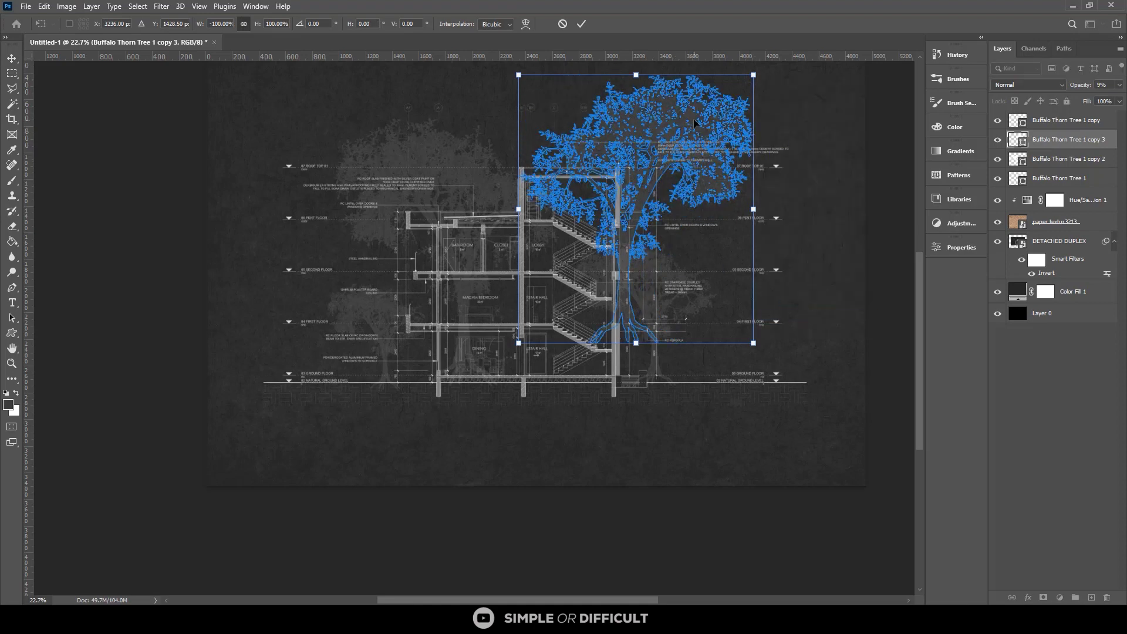
pyautogui.click(586, 23)
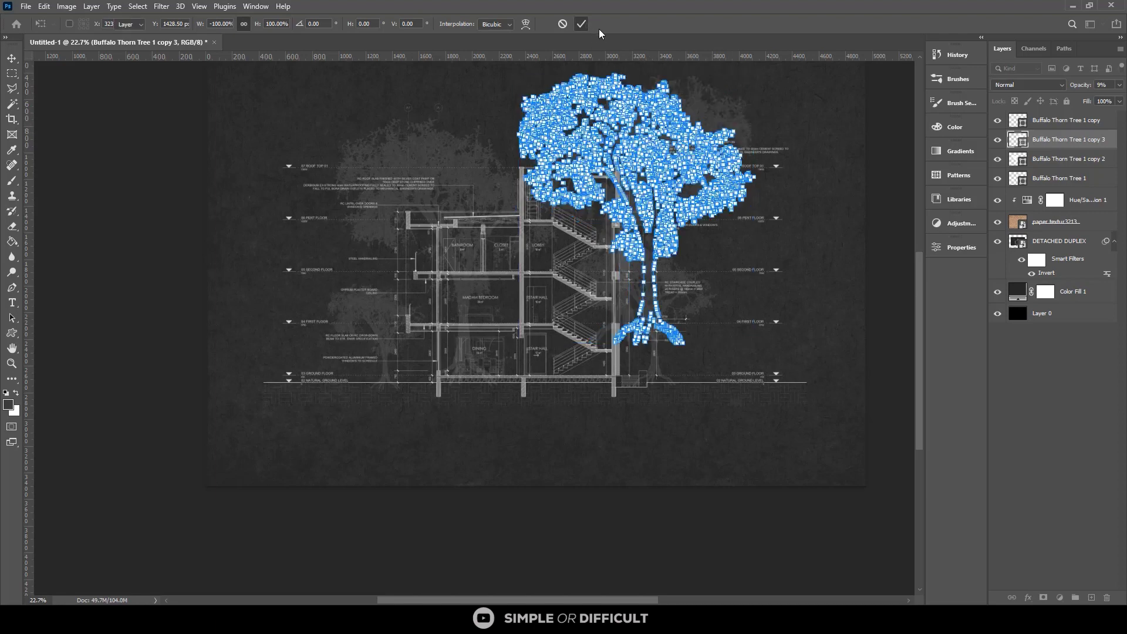
pyautogui.keyDown('ctrl'); pyautogui.click(879, 209); pyautogui.keyUp('ctrl')
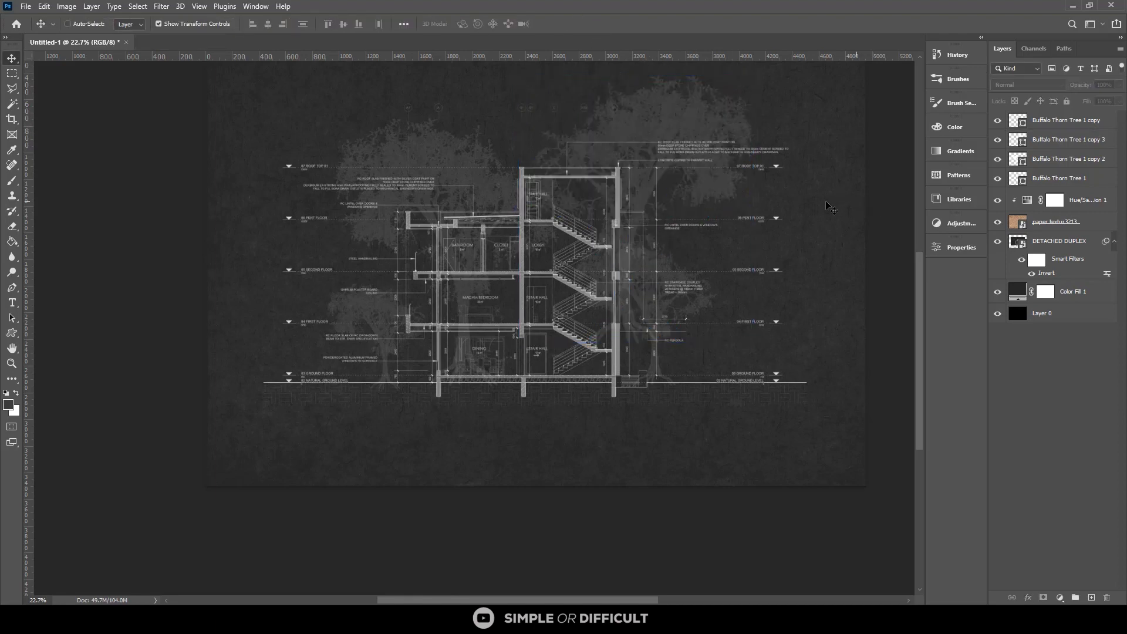
# Nudge the mirrored Buffalo Thorn Tree 1 copy 3 slightly to the left
pyautogui.scroll(1, 447, 204)
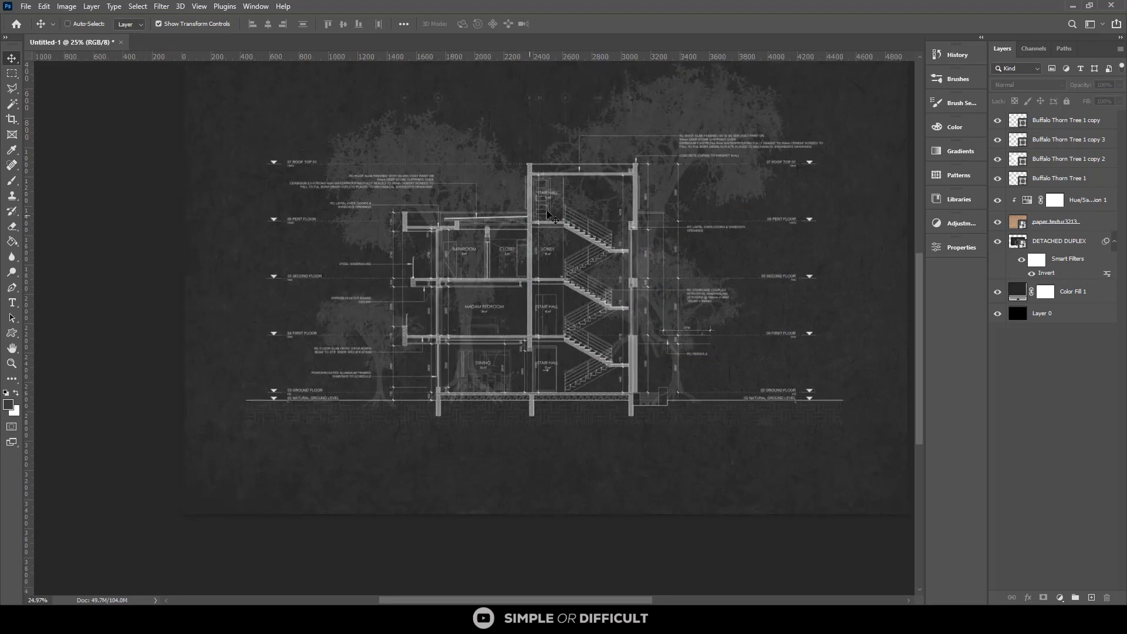
pyautogui.scroll(3, 704, 112)
pyautogui.click(721, 120)
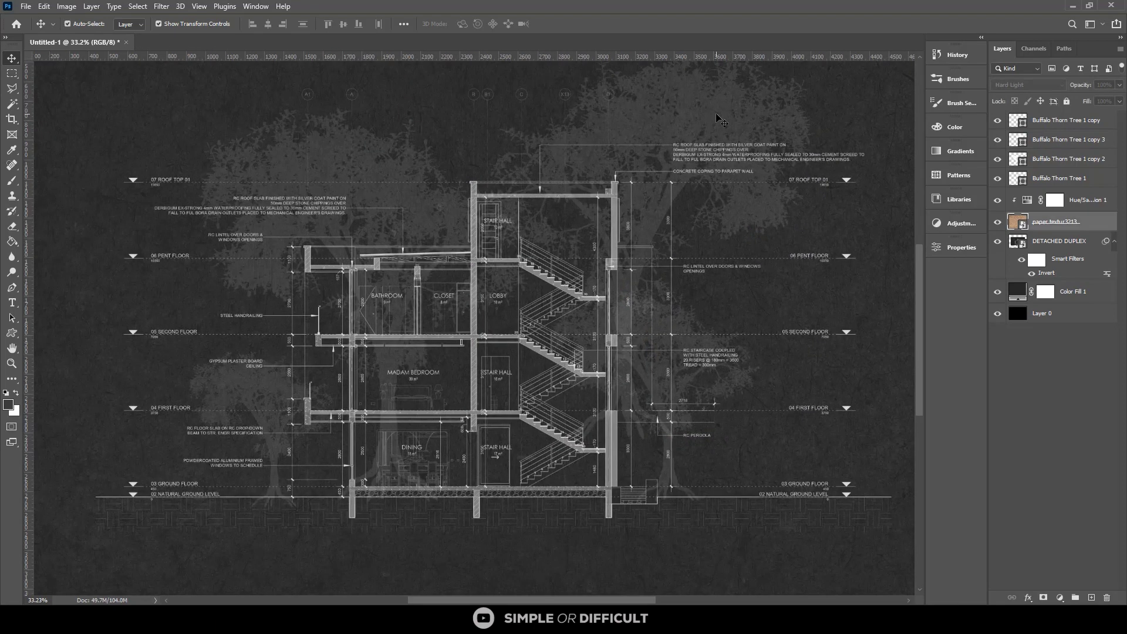
pyautogui.click(1064, 141)
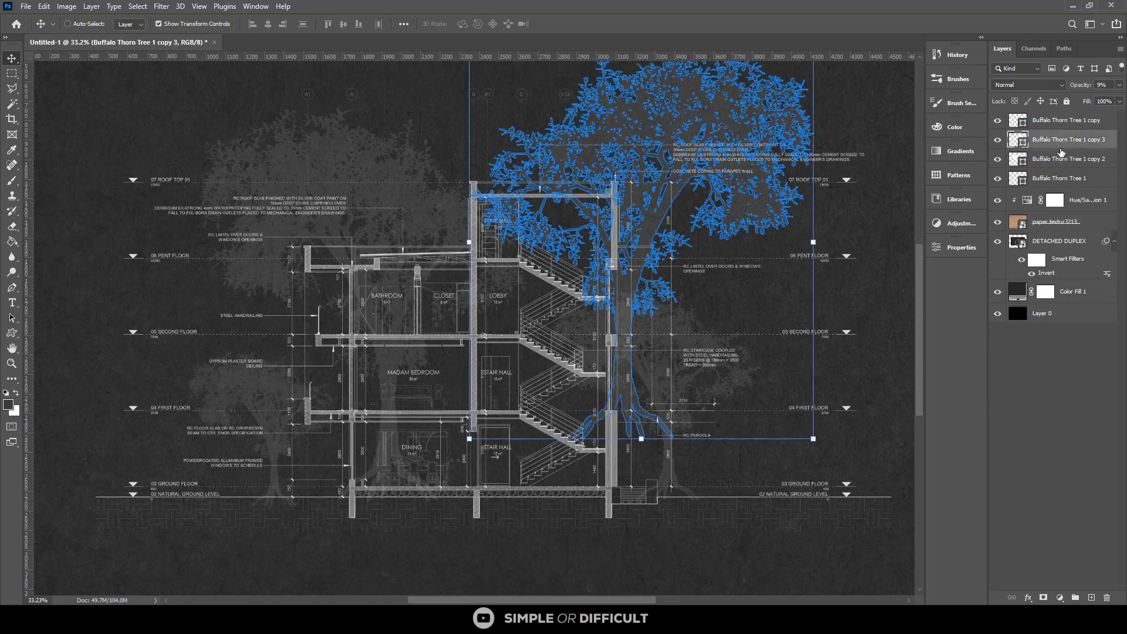
pyautogui.moveTo(703, 118)
pyautogui.mouseDown()
pyautogui.moveTo(686, 117)
pyautogui.moveTo(690, 133)
pyautogui.mouseUp()
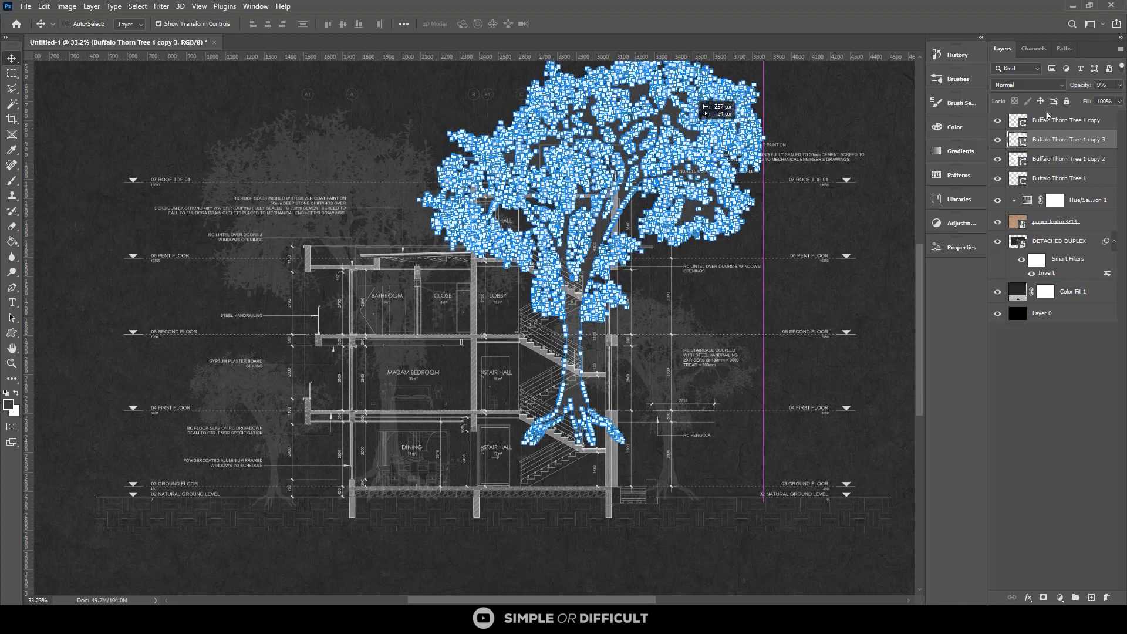
pyautogui.hotkey('ctrl', 'z')
pyautogui.hotkey('ctrl', 'shift', 'z')
# Fade the copy 3 and copy 2 tree layers to 5% opacity
pyautogui.click(1100, 100)
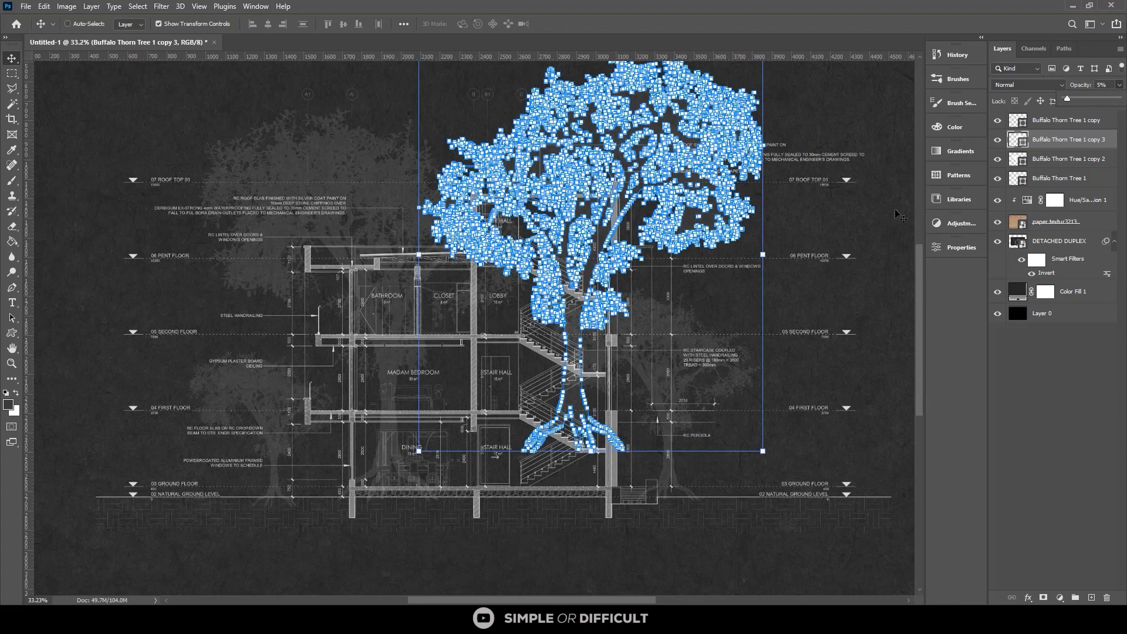
pyautogui.scroll(-1, 728, 259)
pyautogui.keyDown('ctrl'); pyautogui.click(745, 514); pyautogui.keyUp('ctrl')
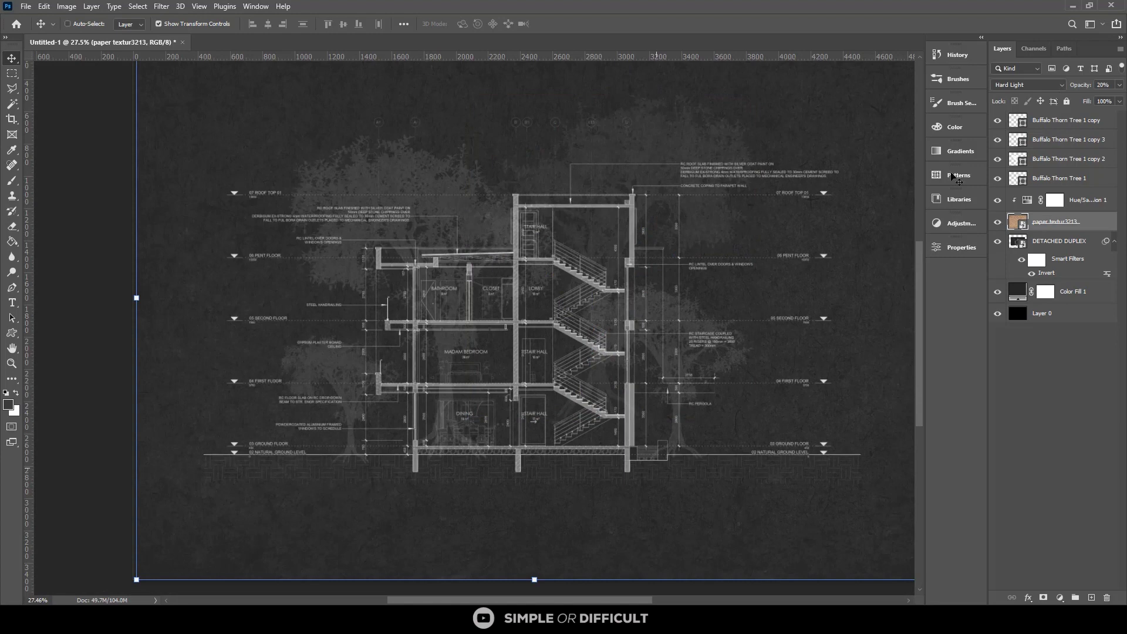
pyautogui.click(1054, 120)
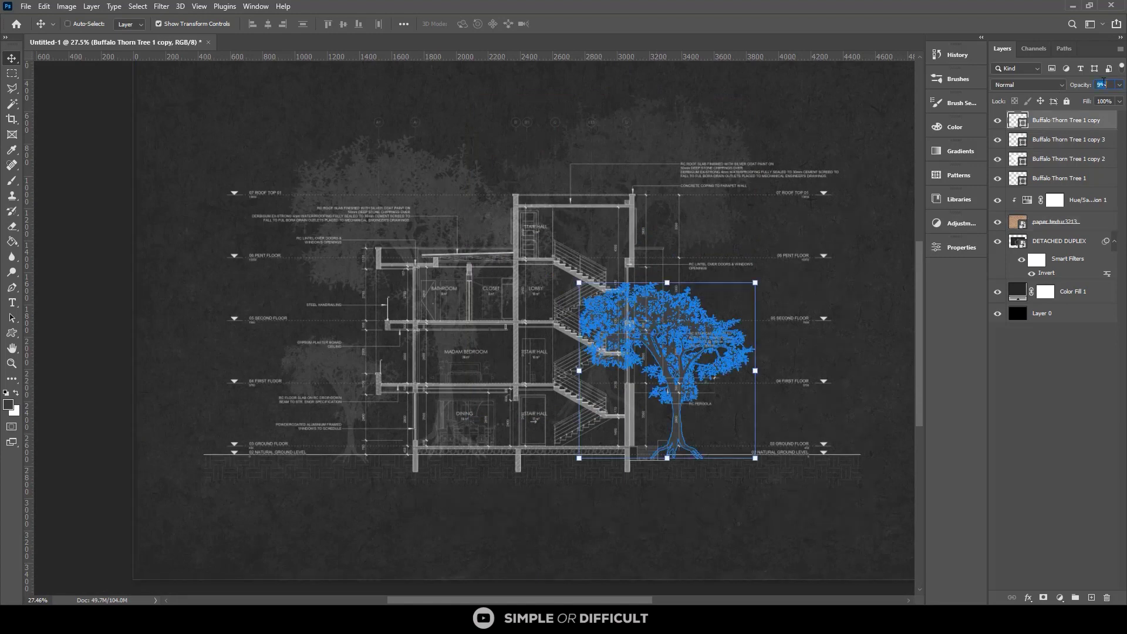
pyautogui.click(1091, 144)
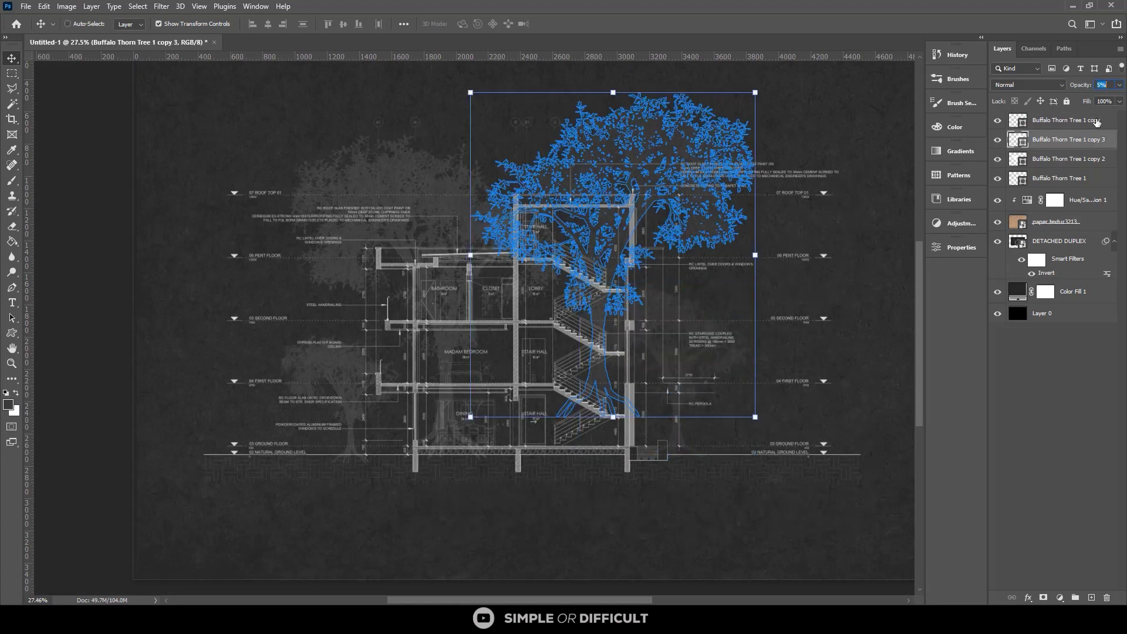
pyautogui.click(1092, 163)
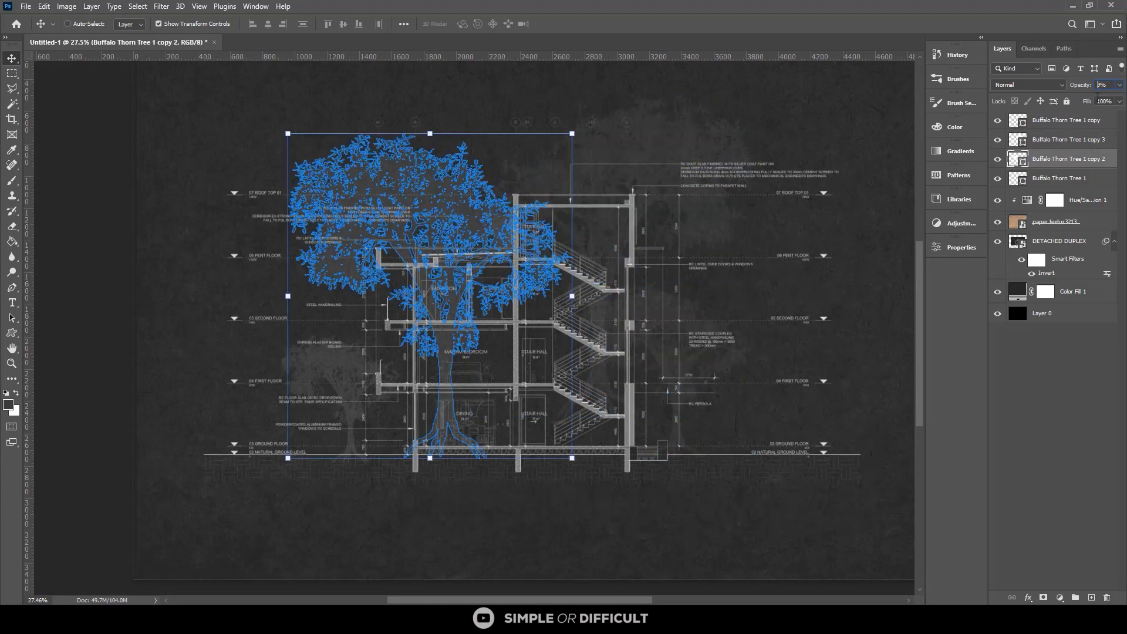
pyautogui.click(1085, 178)
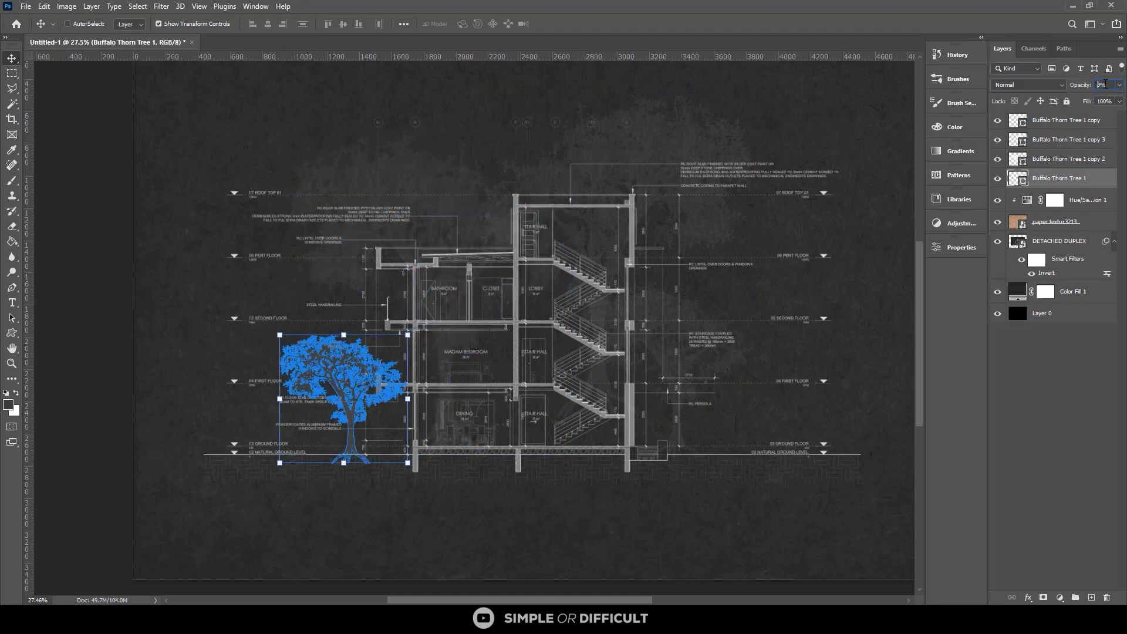
pyautogui.click(1093, 162)
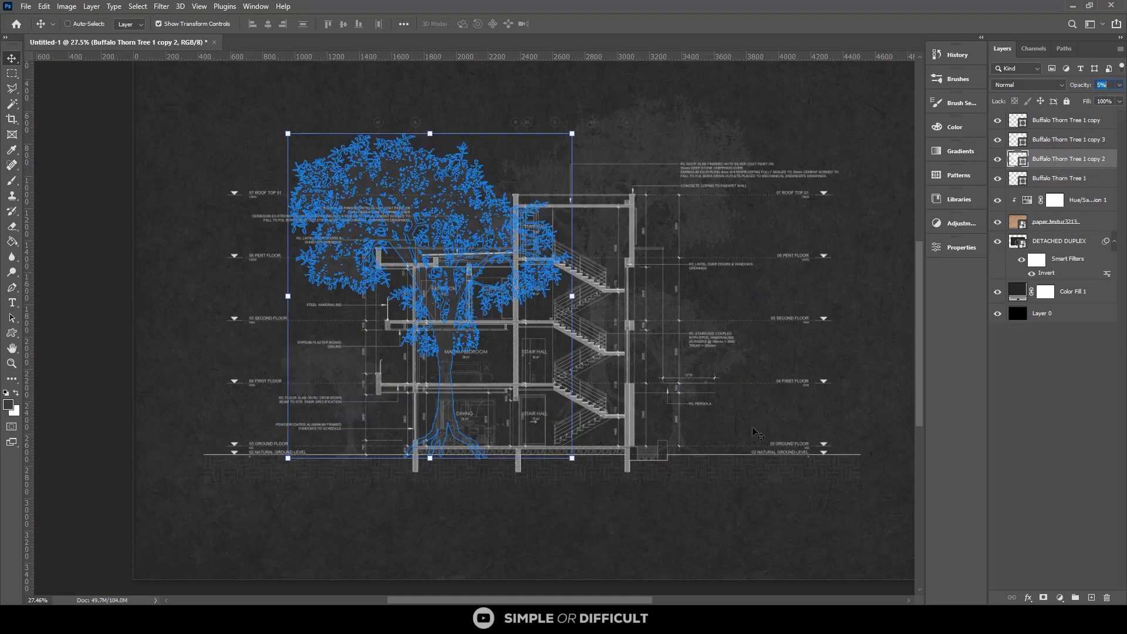
pyautogui.keyDown('ctrl'); pyautogui.click(651, 518); pyautogui.keyUp('ctrl')
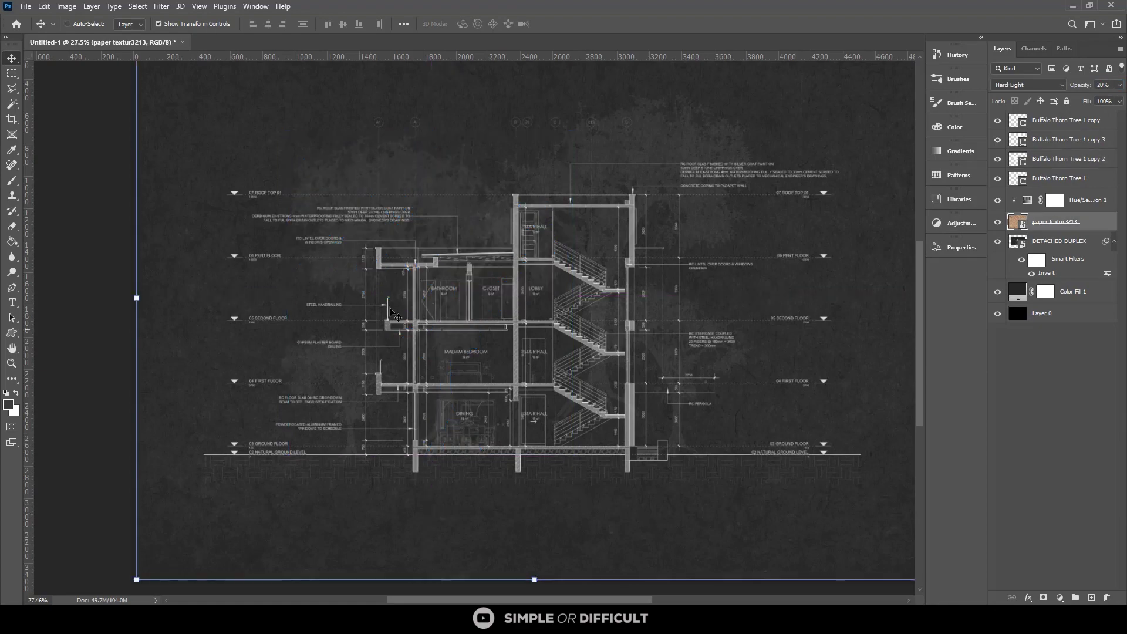
# Use the Rectangular Marquee to select a rectangle over the lower-left rooms
pyautogui.scroll(1, 392, 315)
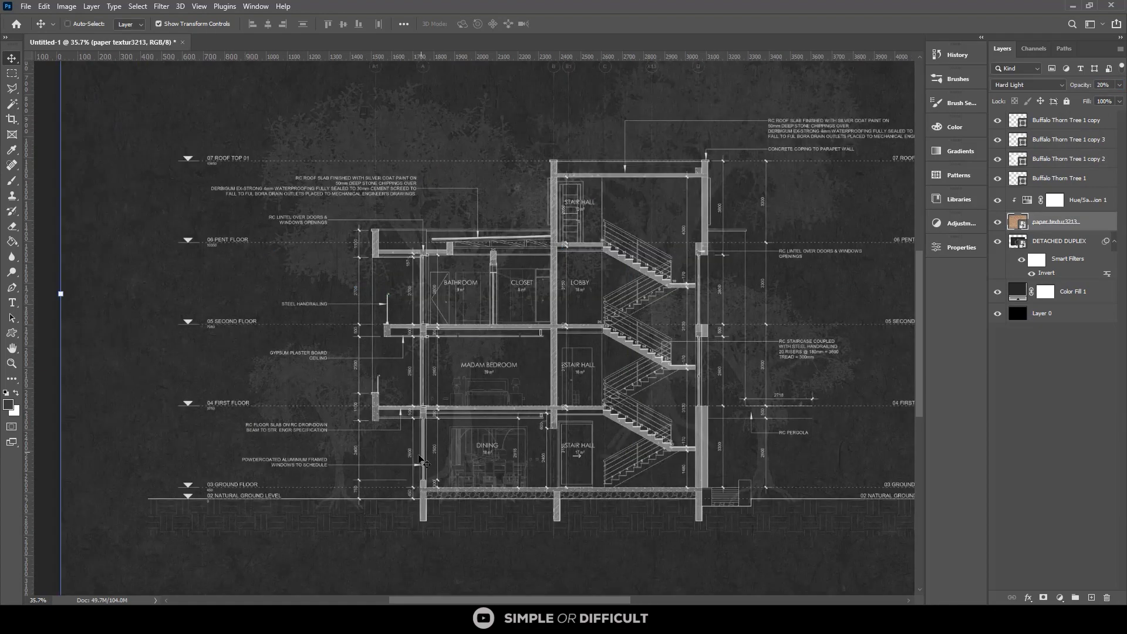
pyautogui.scroll(2, 420, 463)
pyautogui.scroll(-2, 420, 464)
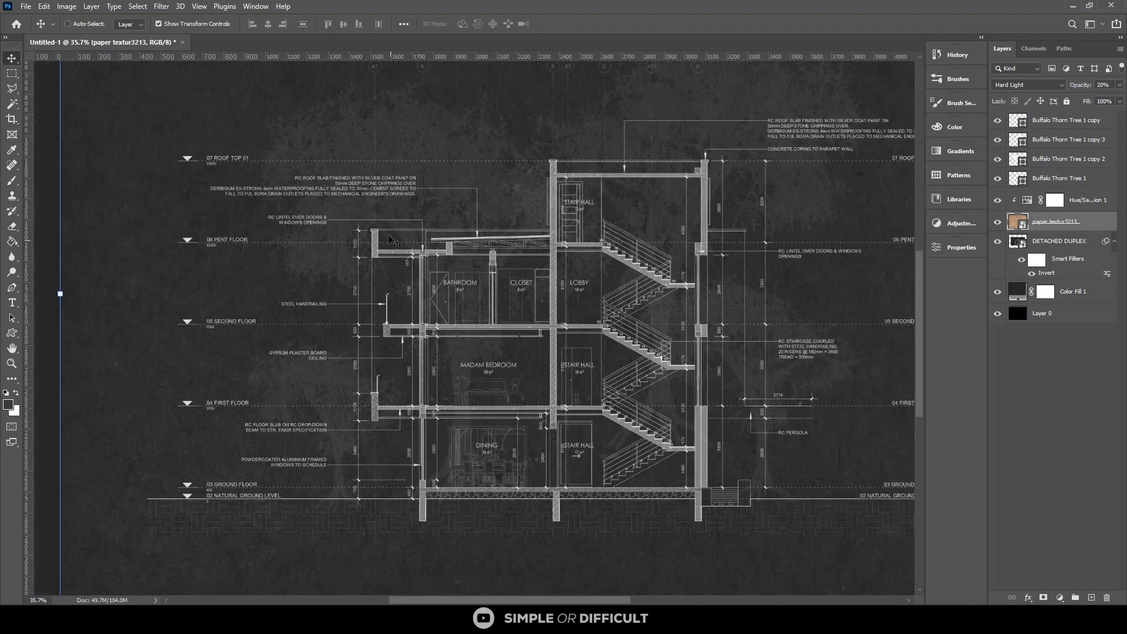
pyautogui.scroll(4, 386, 239)
pyautogui.scroll(2, 385, 240)
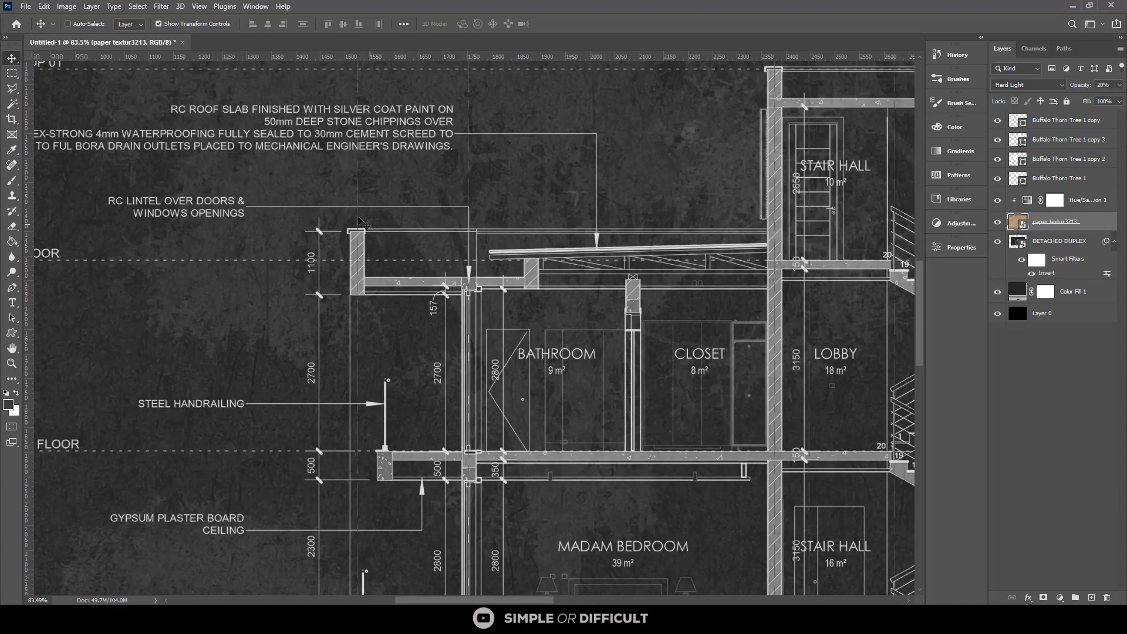
pyautogui.scroll(-2, 593, 196)
pyautogui.scroll(-2, 613, 215)
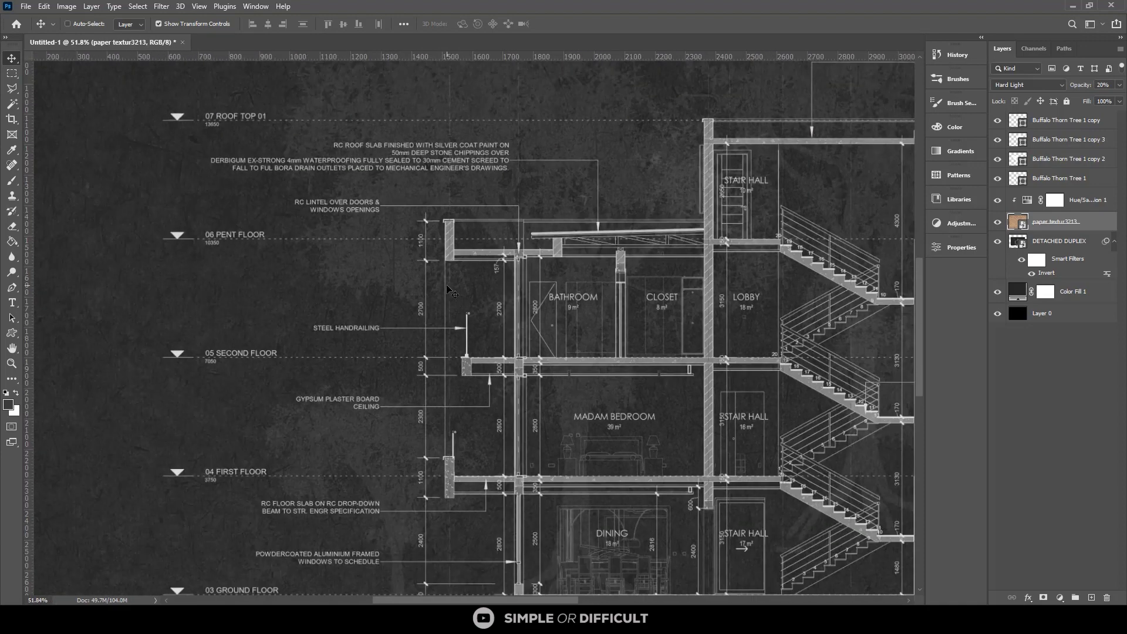
pyautogui.click(12, 73)
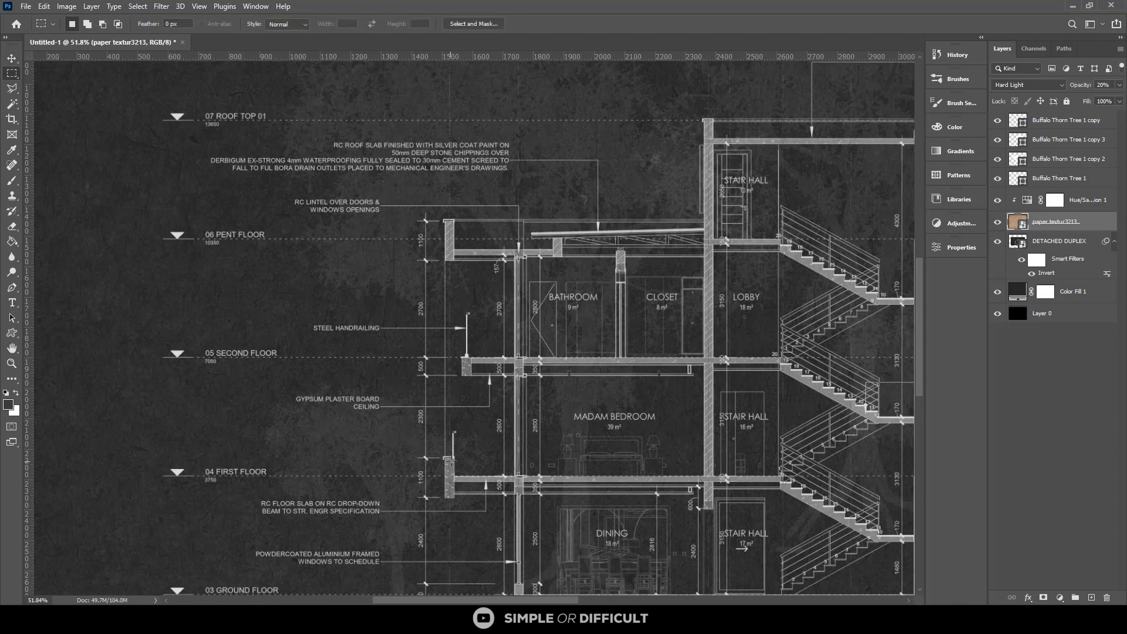
pyautogui.scroll(-1, 468, 438)
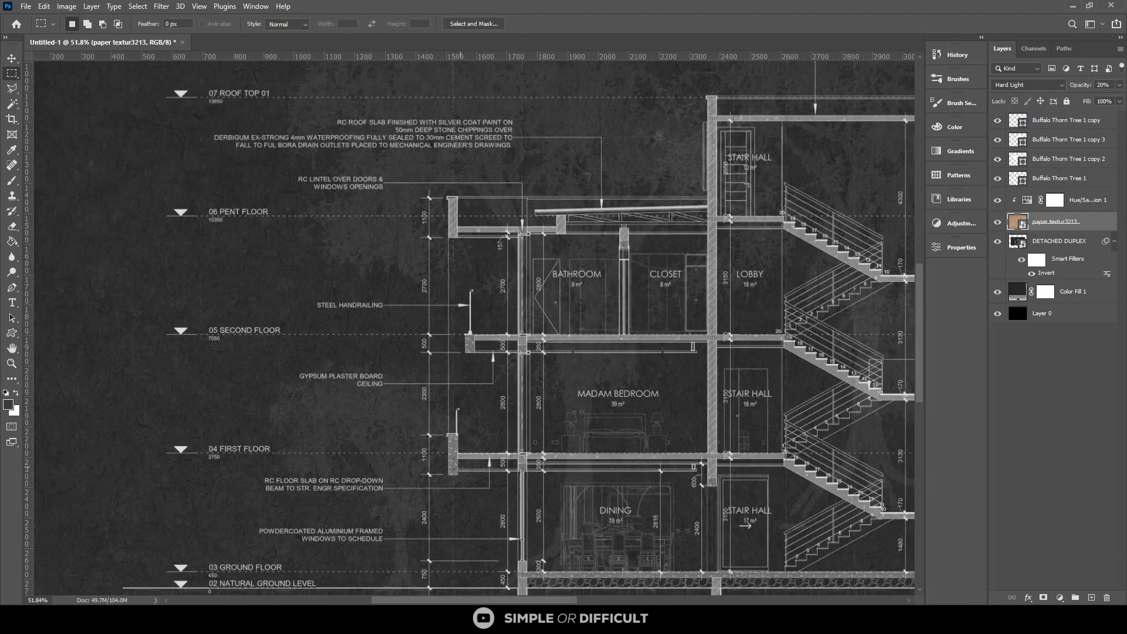
pyautogui.moveTo(450, 476); pyautogui.dragTo(722, 198)
pyautogui.scroll(-3, 601, 223)
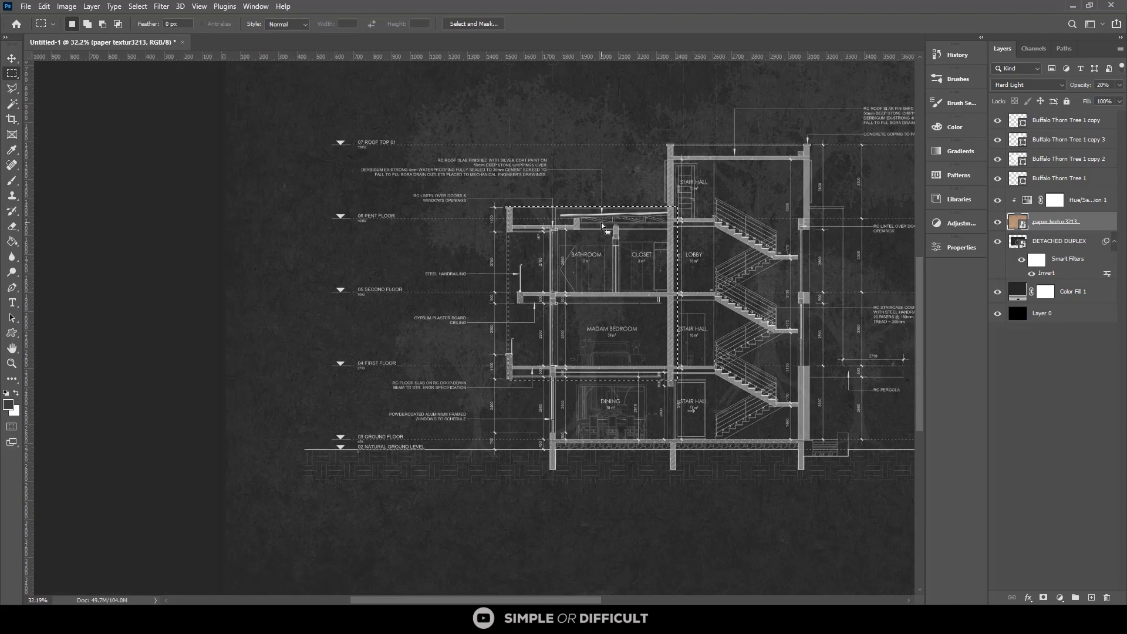
pyautogui.scroll(3, 570, 387)
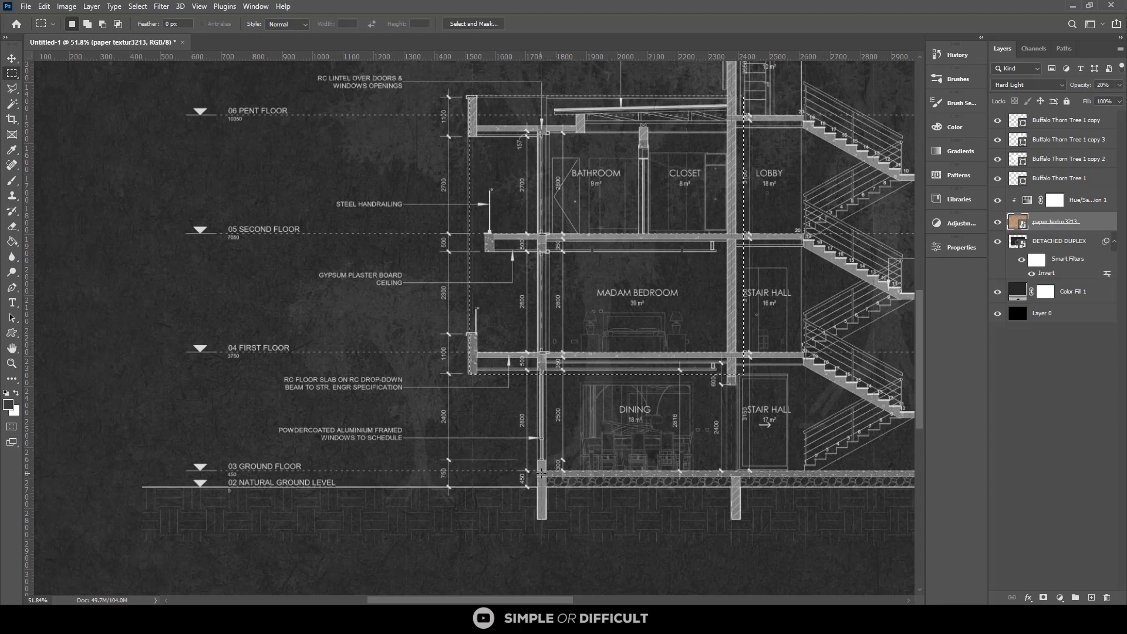
# Add rectangles from the ground-floor column and the upper wall down to the first-floor slab
pyautogui.moveTo(539, 475); pyautogui.dragTo(725, 295)
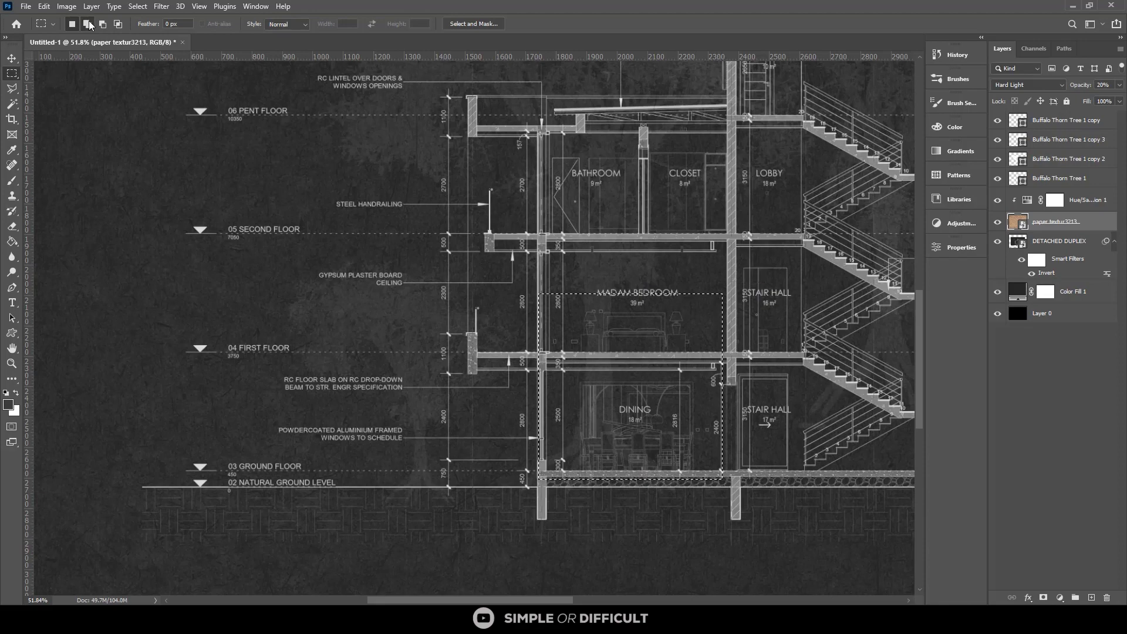
pyautogui.scroll(-1, 504, 539)
pyautogui.scroll(-1, 505, 539)
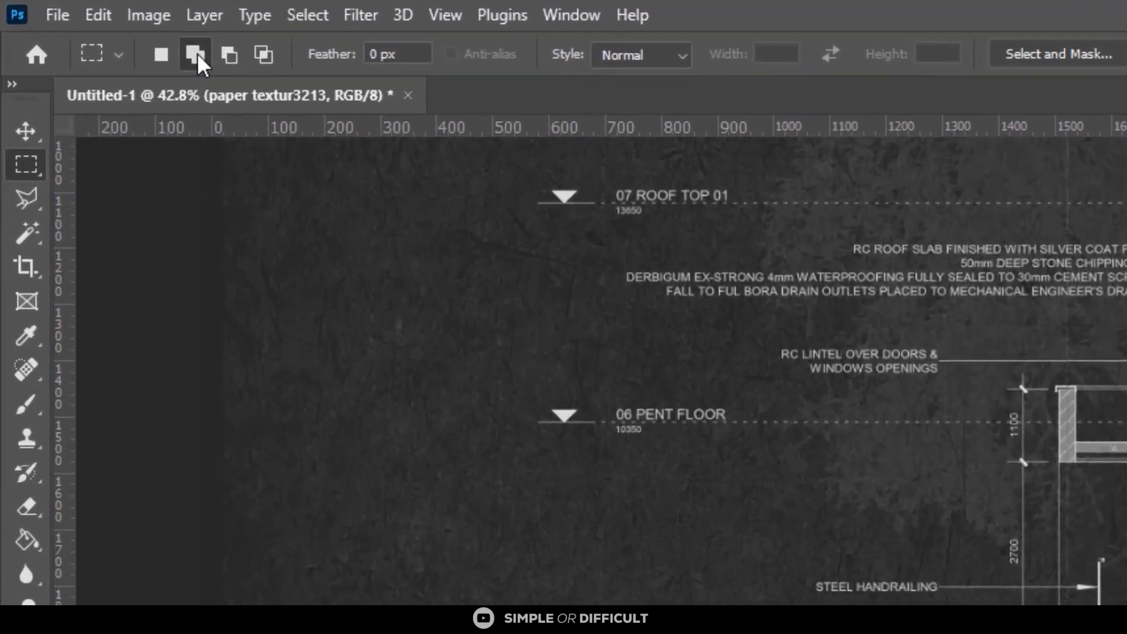
pyautogui.scroll(6, 1038, 390)
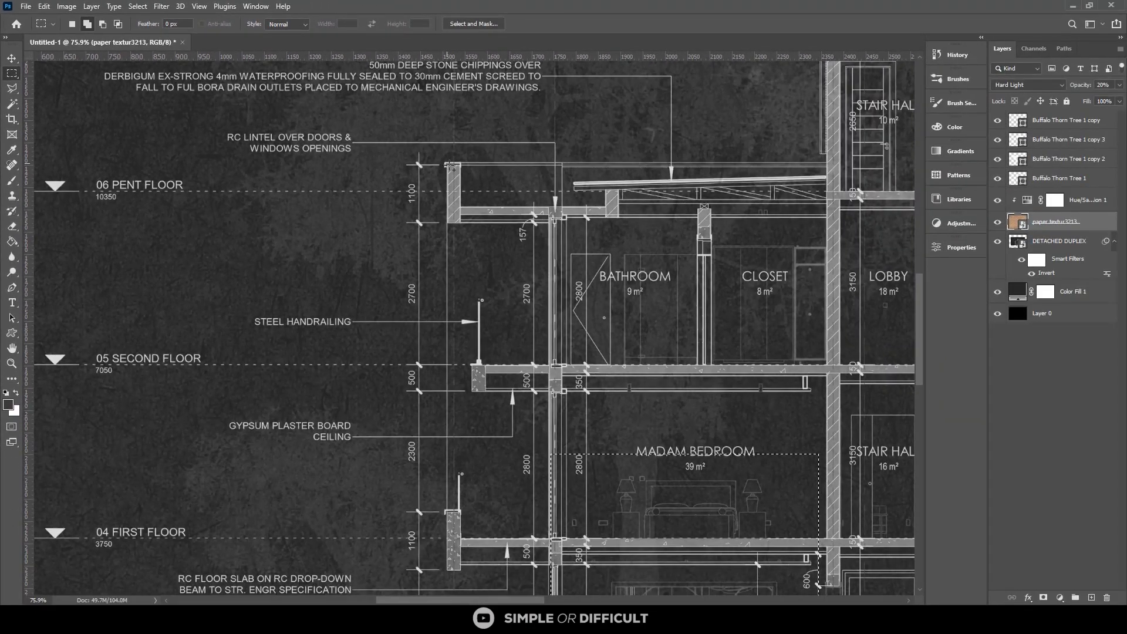
pyautogui.moveTo(450, 166); pyautogui.dragTo(829, 552)
pyautogui.scroll(-2, 719, 250)
pyautogui.scroll(-5, 718, 249)
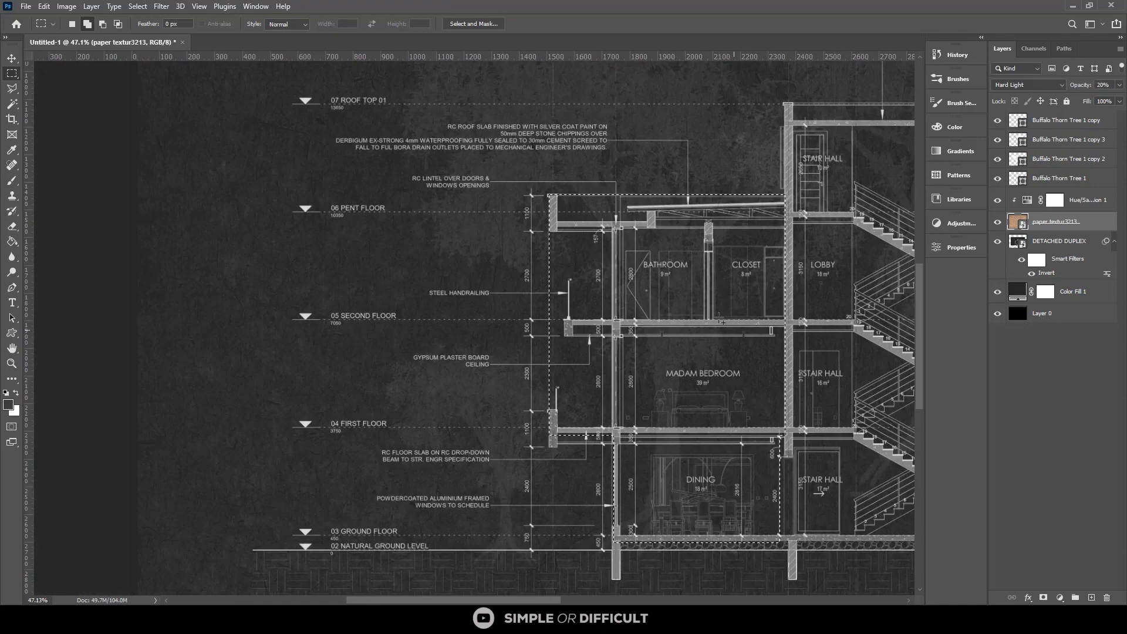
# Add a layer mask from the current selection to Buffalo Thorn Tree 1 copy 2
pyautogui.click(12, 58)
pyautogui.click(1051, 141)
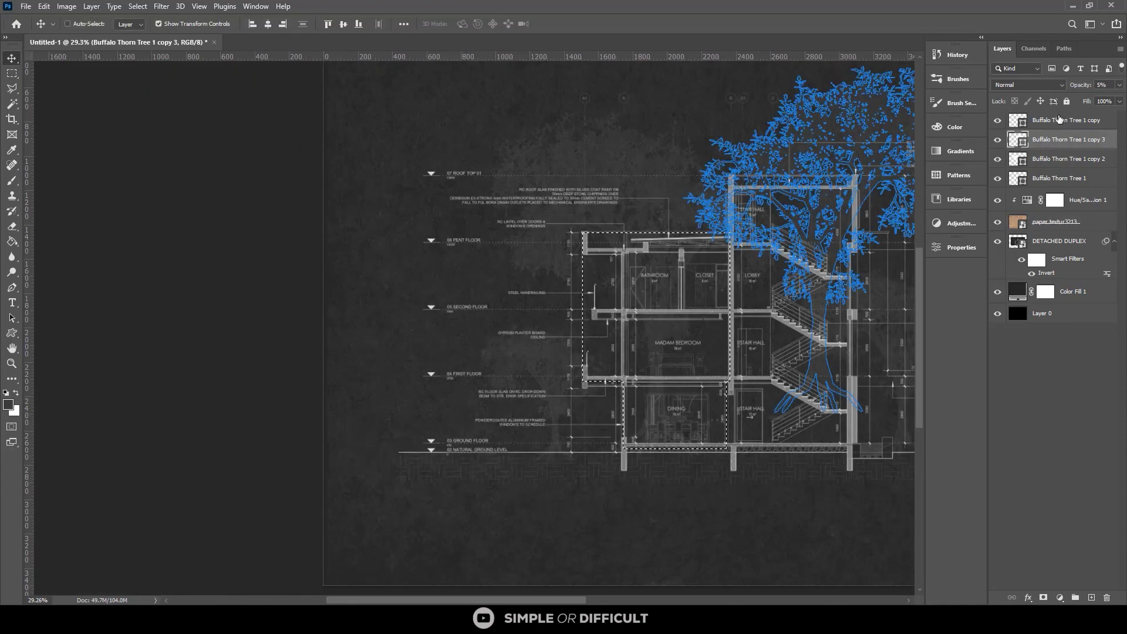
pyautogui.click(1058, 121)
pyautogui.click(1061, 161)
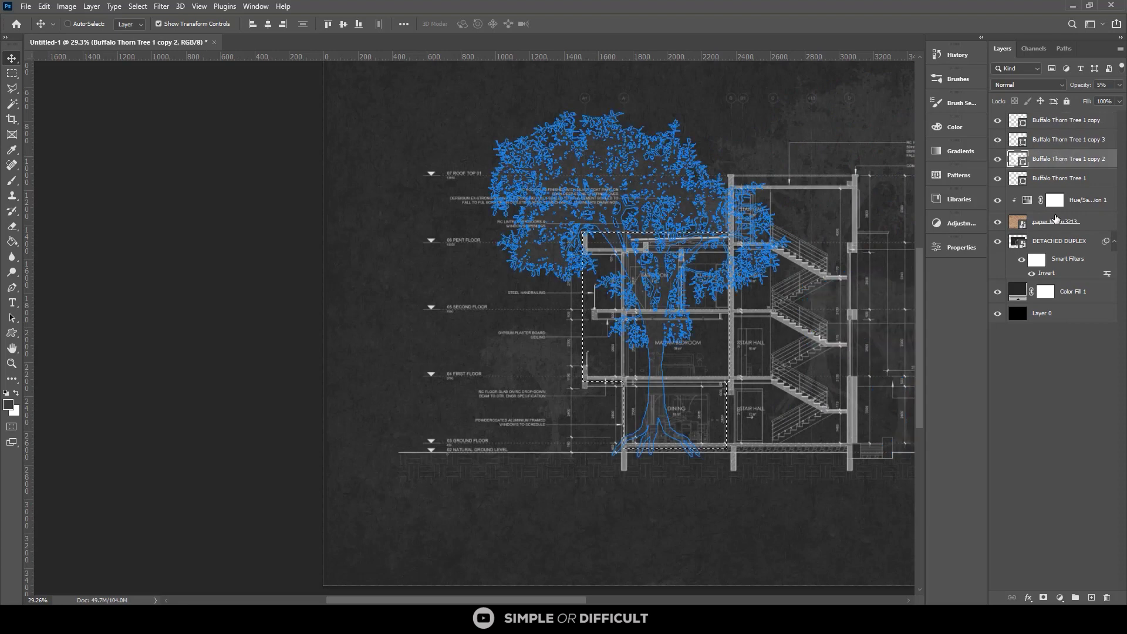
pyautogui.click(1044, 599)
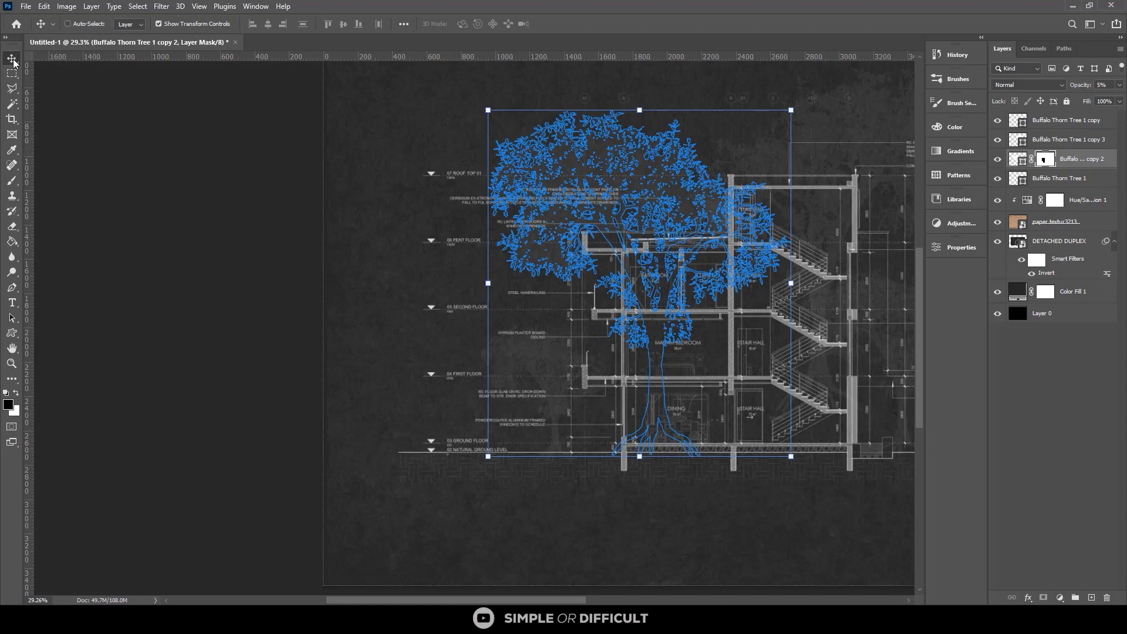
pyautogui.click(172, 163)
# Marquee the small tree's area and mask the Buffalo Thorn Tree 1 layer to it
pyautogui.scroll(5, 693, 389)
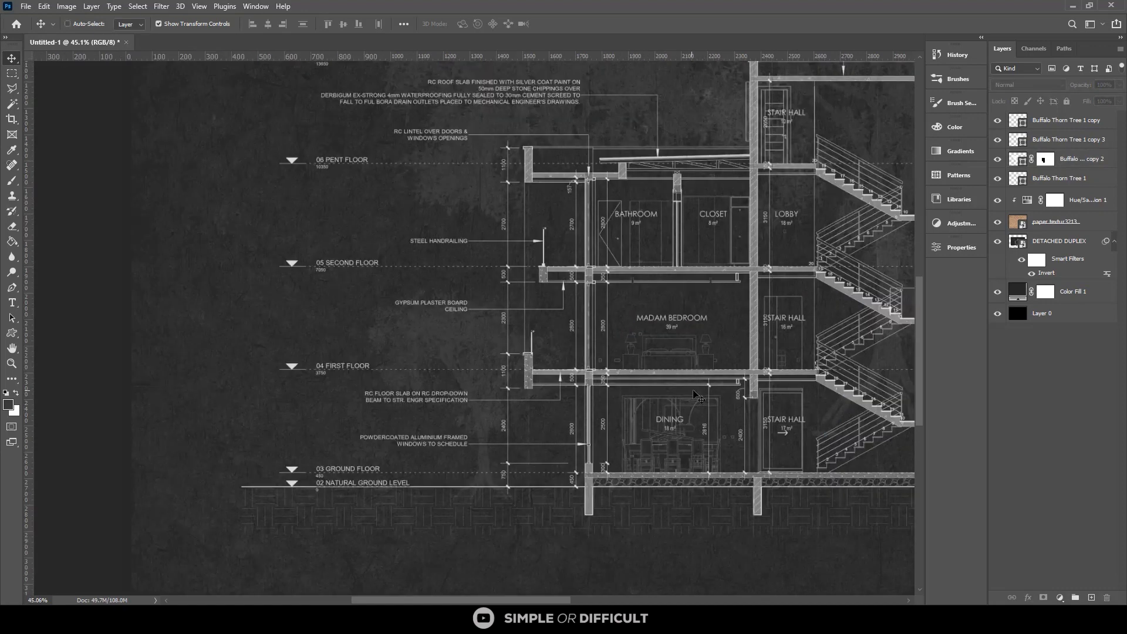
pyautogui.scroll(-2, 721, 385)
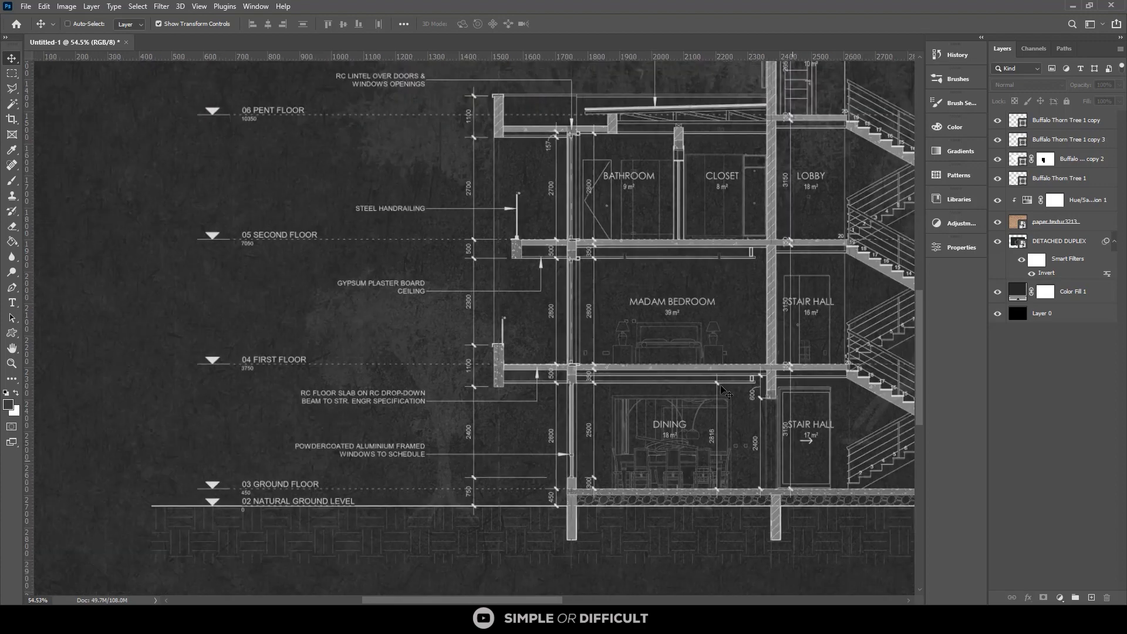
pyautogui.scroll(3, 511, 424)
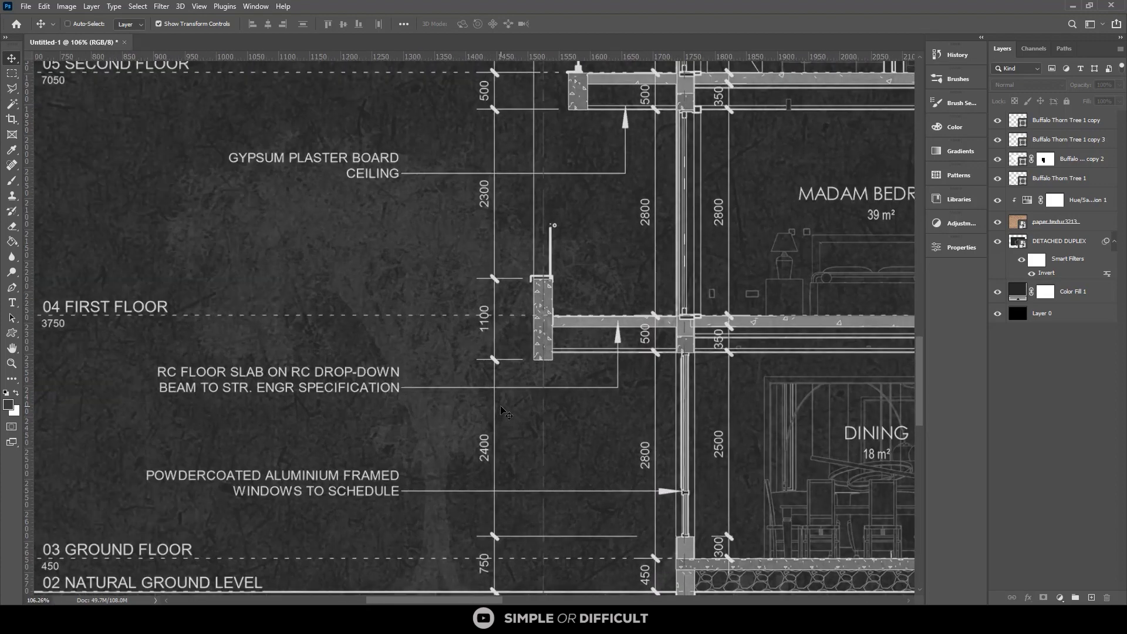
pyautogui.scroll(-2, 506, 413)
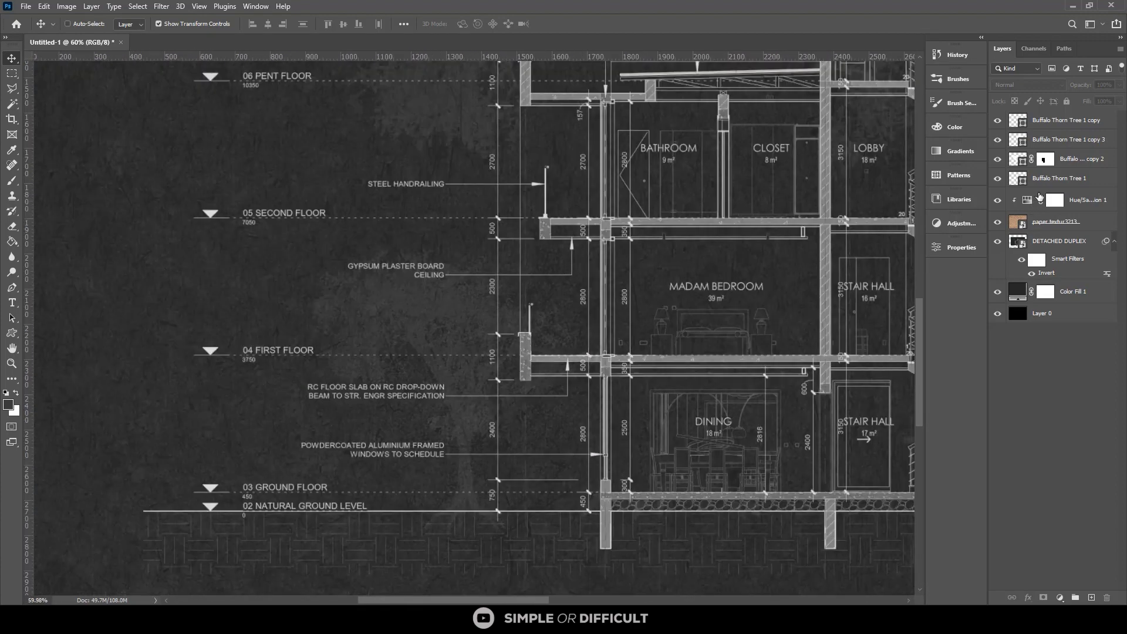
pyautogui.click(1048, 181)
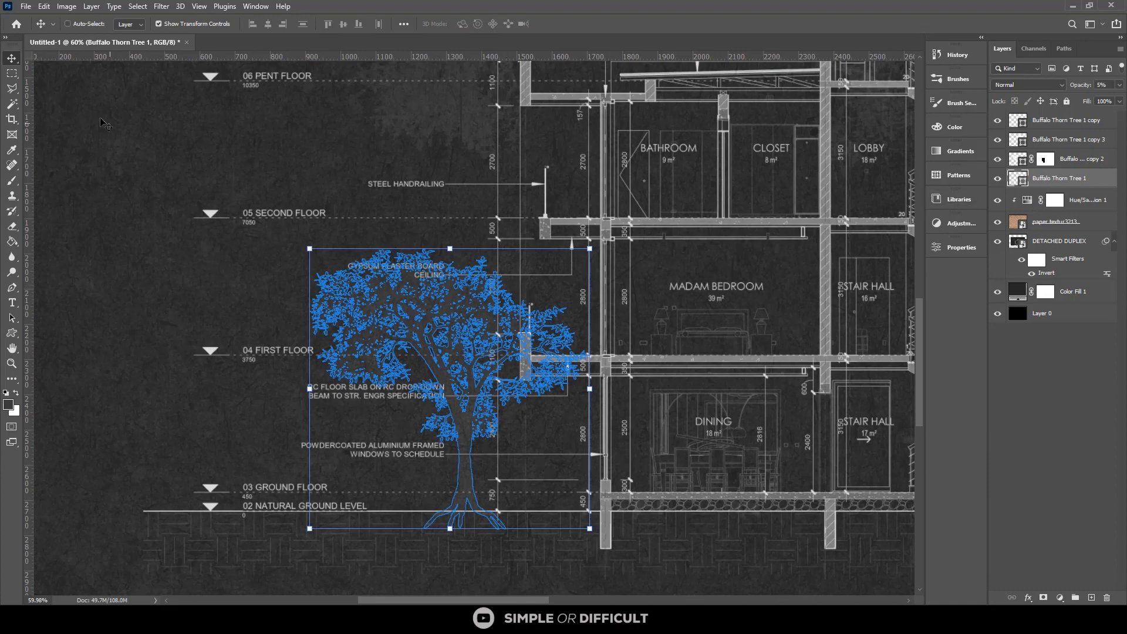
pyautogui.click(12, 75)
pyautogui.scroll(2, 541, 307)
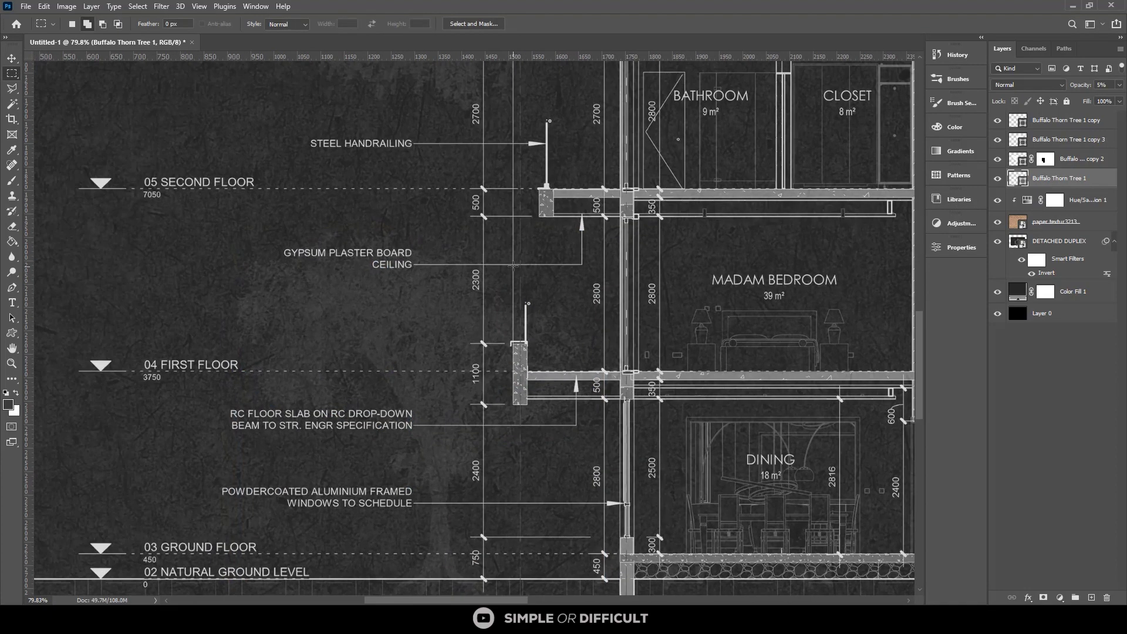
pyautogui.moveTo(513, 265); pyautogui.dragTo(621, 399)
pyautogui.click(12, 59)
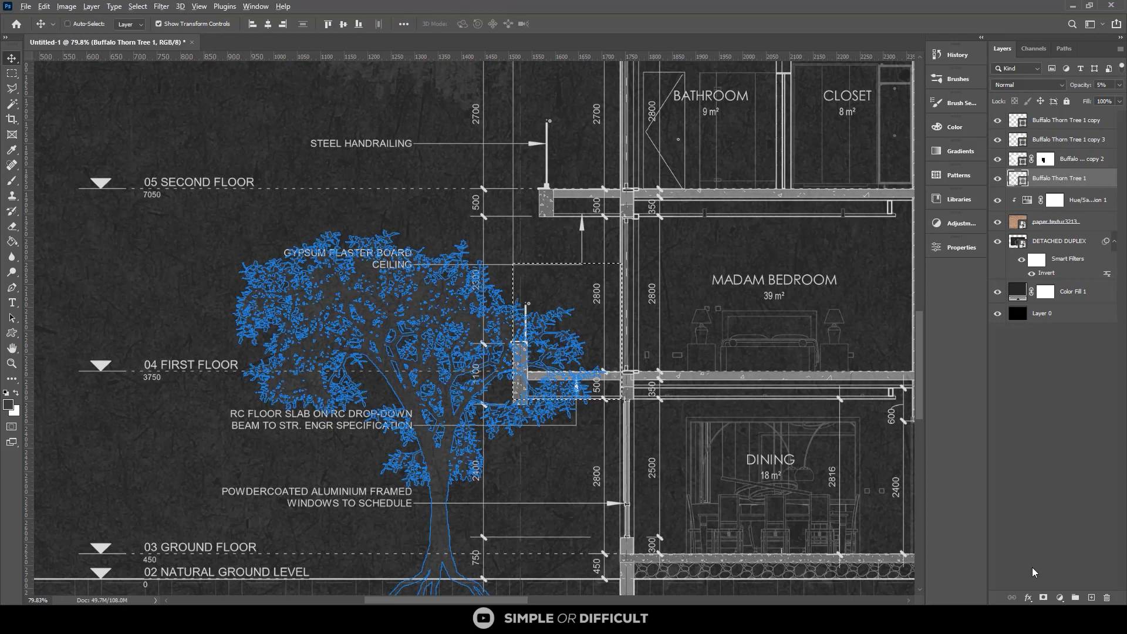
pyautogui.click(1044, 597)
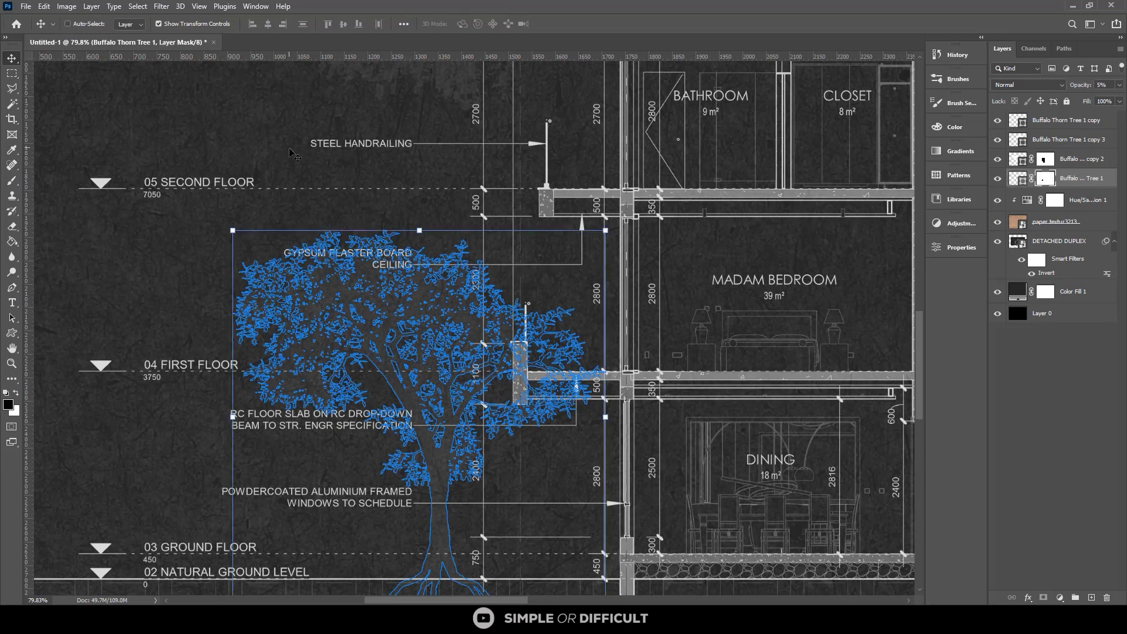
pyautogui.press('ctrl')
pyautogui.scroll(-3, 291, 233)
# On the paper layer, marquee the stair hall from the roof down to the lower landing
pyautogui.keyDown('ctrl'); pyautogui.click(256, 325); pyautogui.keyUp('ctrl')
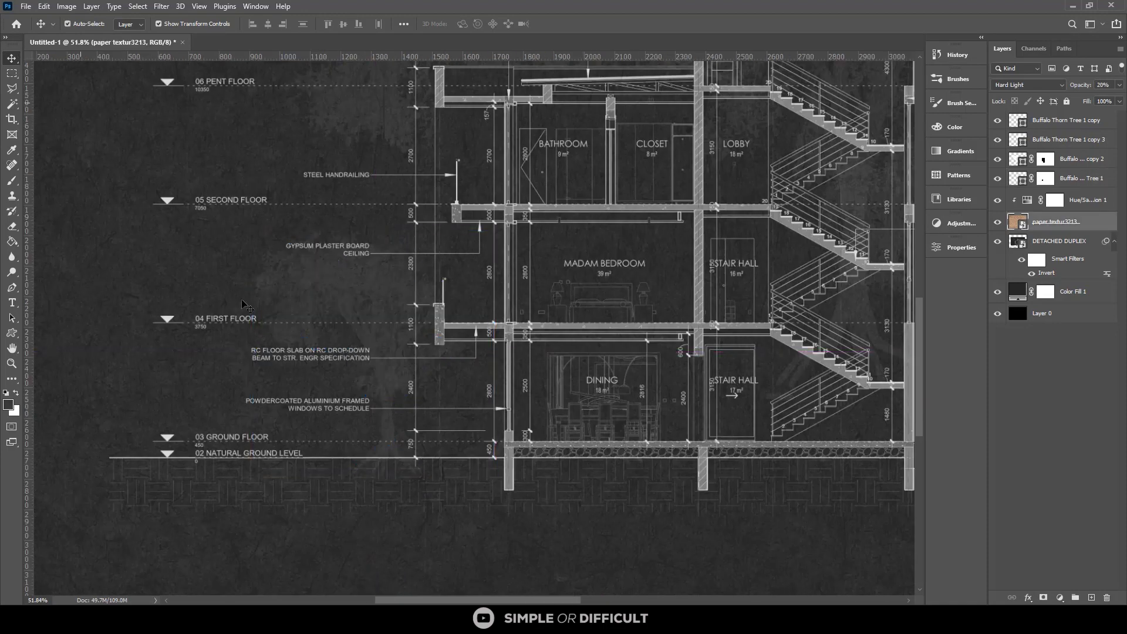
pyautogui.scroll(-2, 252, 324)
pyautogui.scroll(-1, 614, 259)
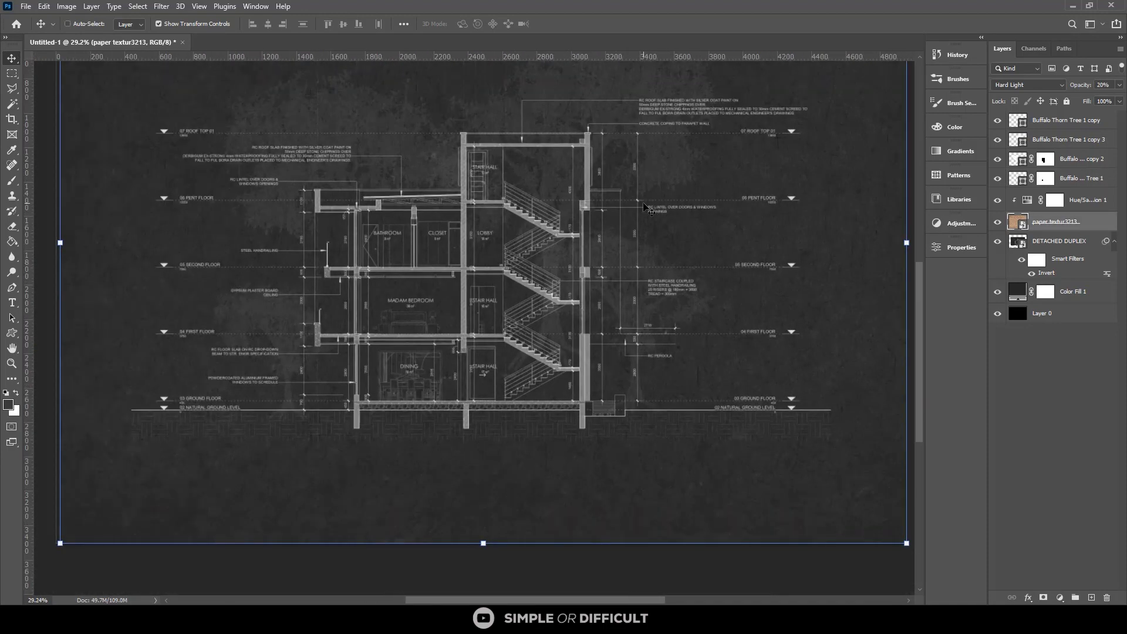
pyautogui.scroll(1, 559, 134)
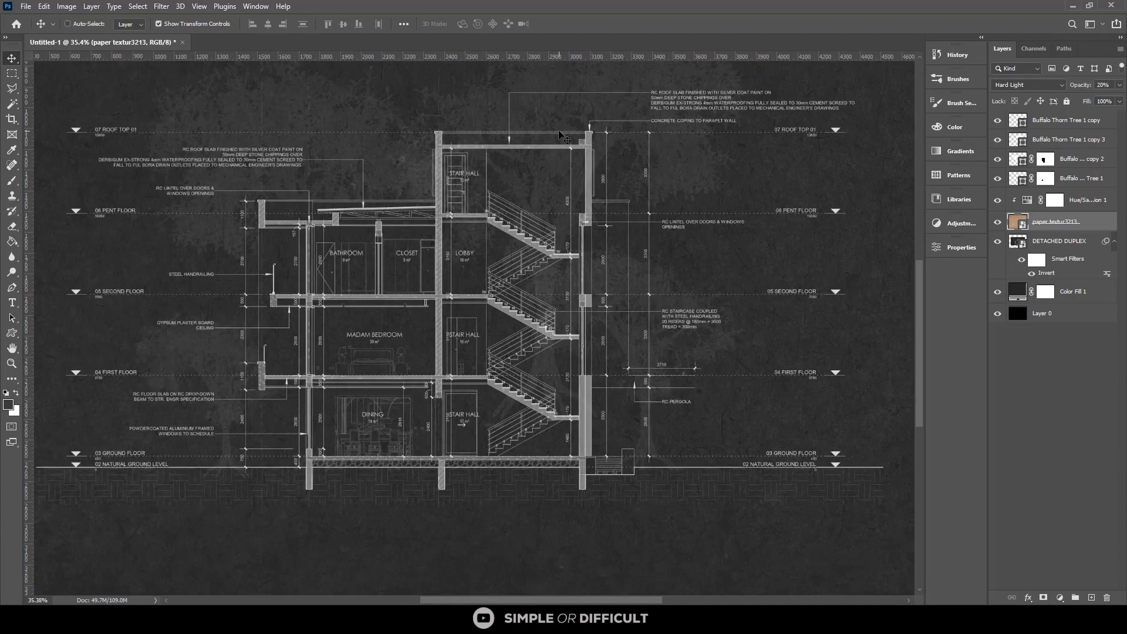
pyautogui.click(12, 75)
pyautogui.scroll(2, 449, 144)
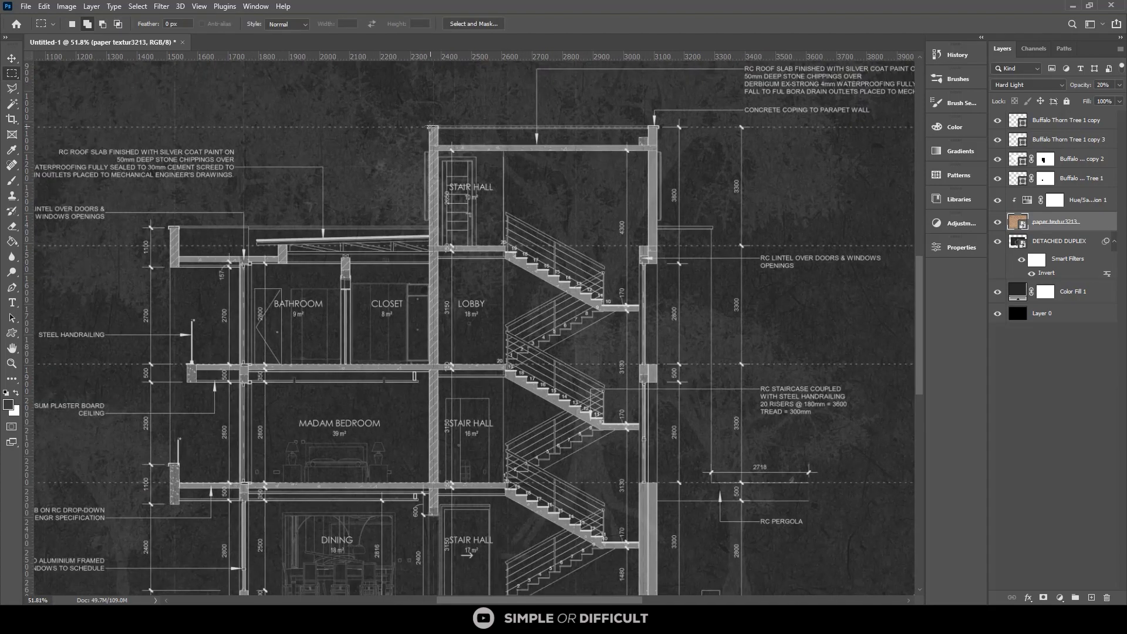
pyautogui.moveTo(430, 126); pyautogui.dragTo(657, 570)
# Add a strip along the right-hand wall to the selection
pyautogui.scroll(-2, 726, 227)
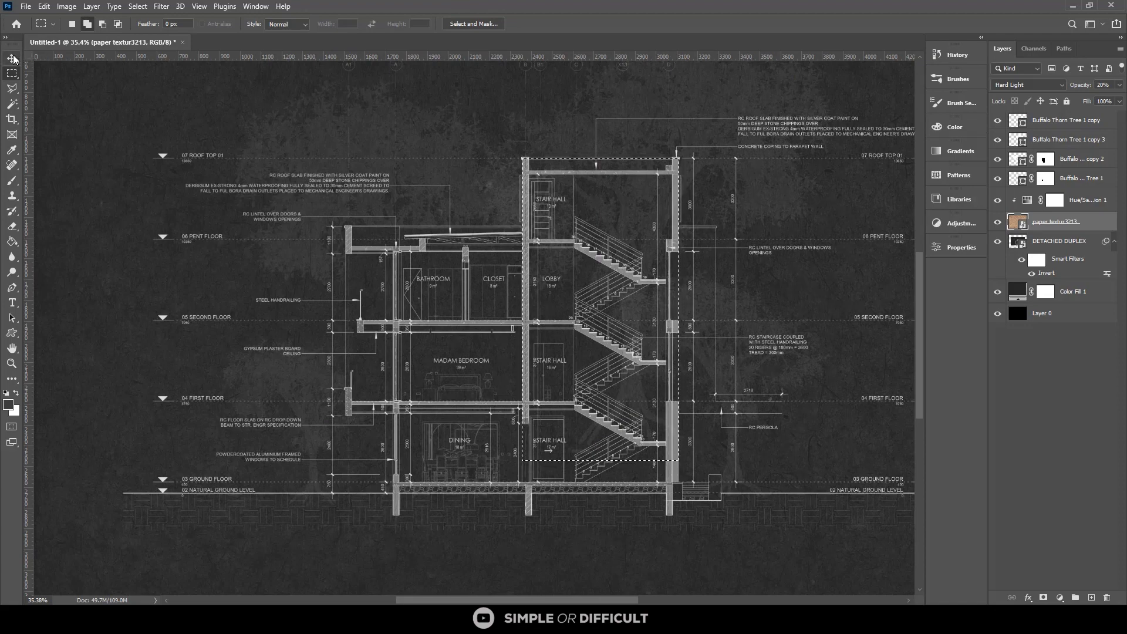
pyautogui.scroll(3, 679, 228)
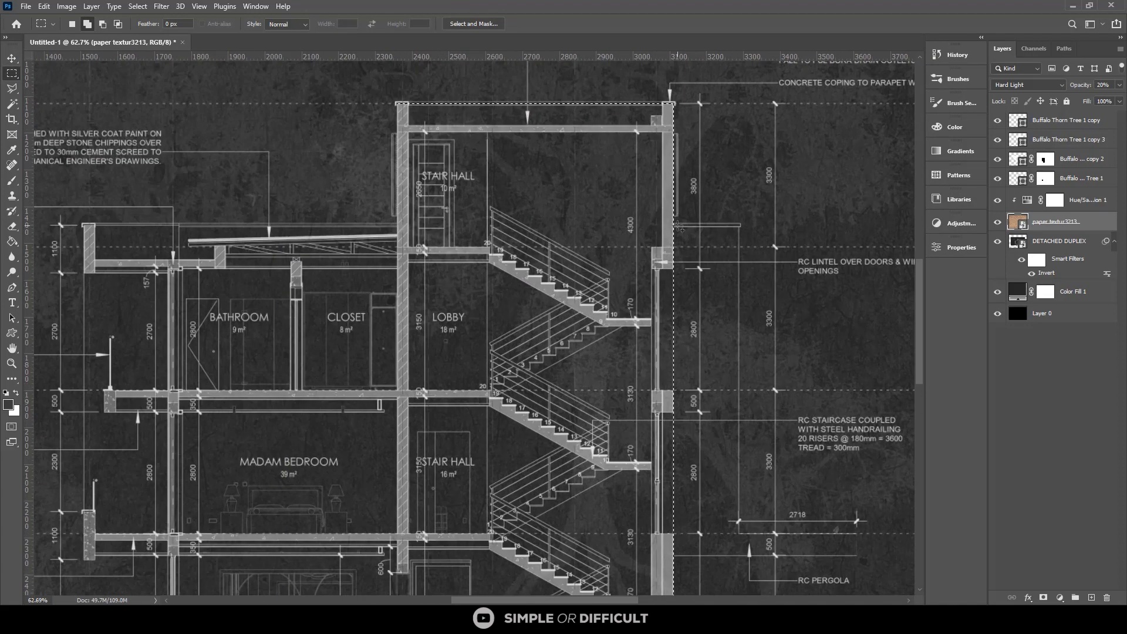
pyautogui.moveTo(673, 225); pyautogui.dragTo(740, 450)
pyautogui.scroll(-2, 683, 367)
pyautogui.scroll(-1, 683, 367)
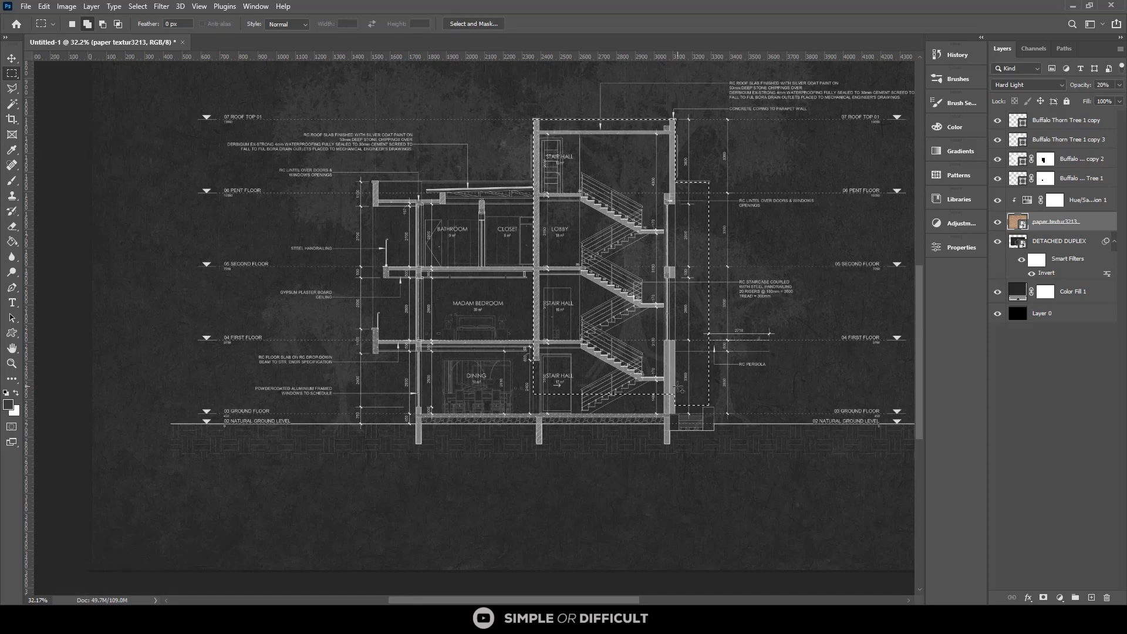
# Add a layer mask from the stair selection to Buffalo Thorn Tree 1 copy 3
pyautogui.click(1056, 140)
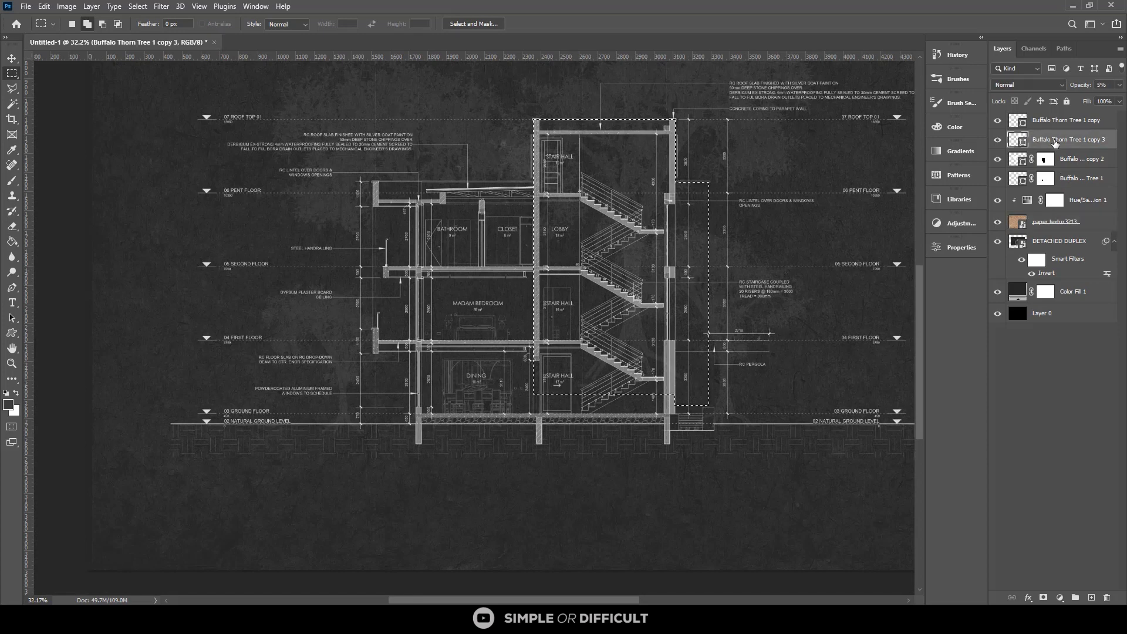
pyautogui.click(1055, 122)
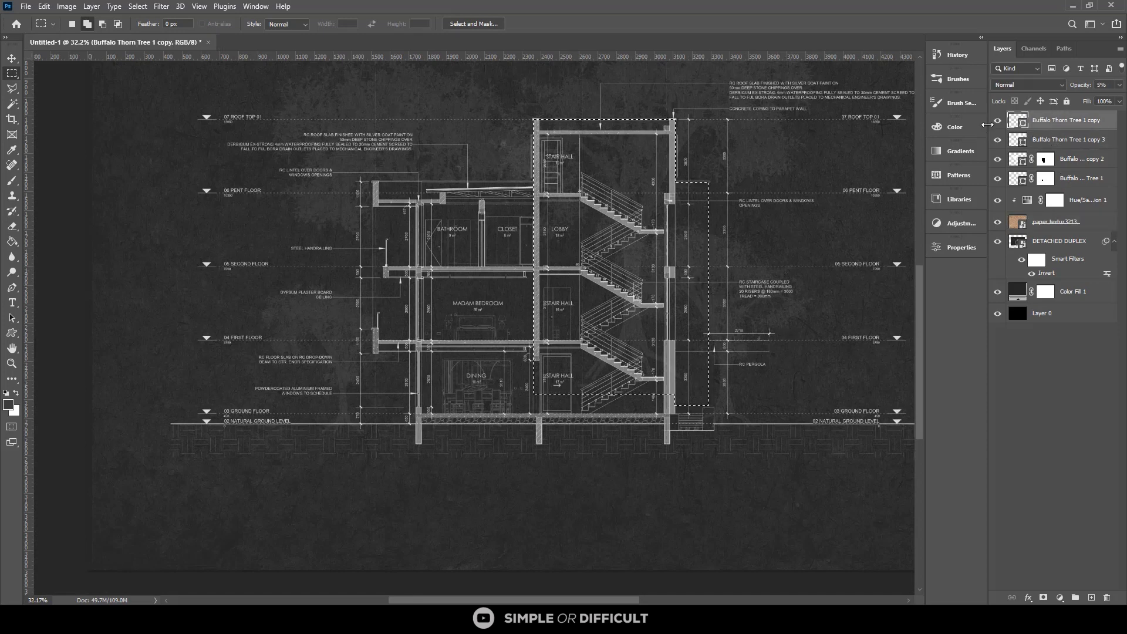
pyautogui.scroll(-1, 702, 310)
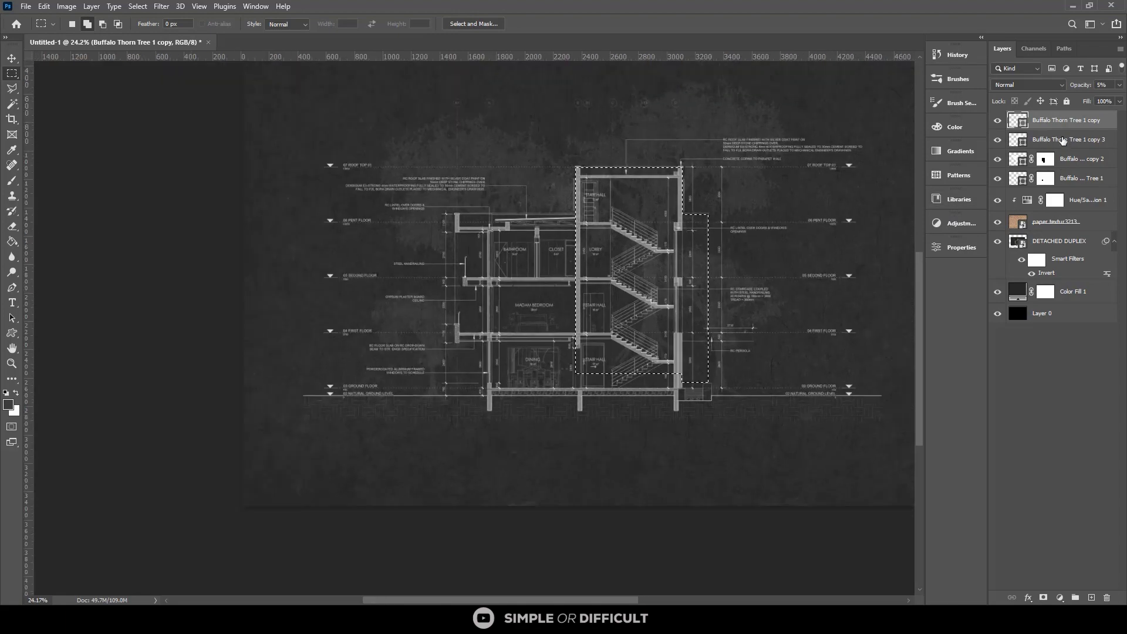
pyautogui.click(1062, 142)
pyautogui.click(12, 59)
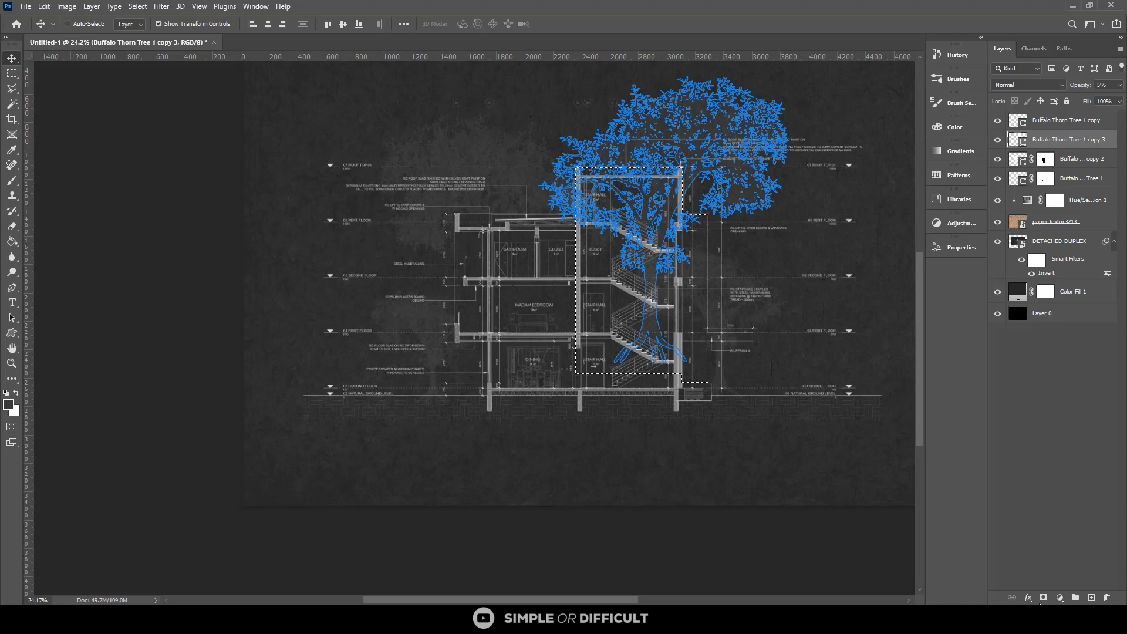
pyautogui.click(1043, 597)
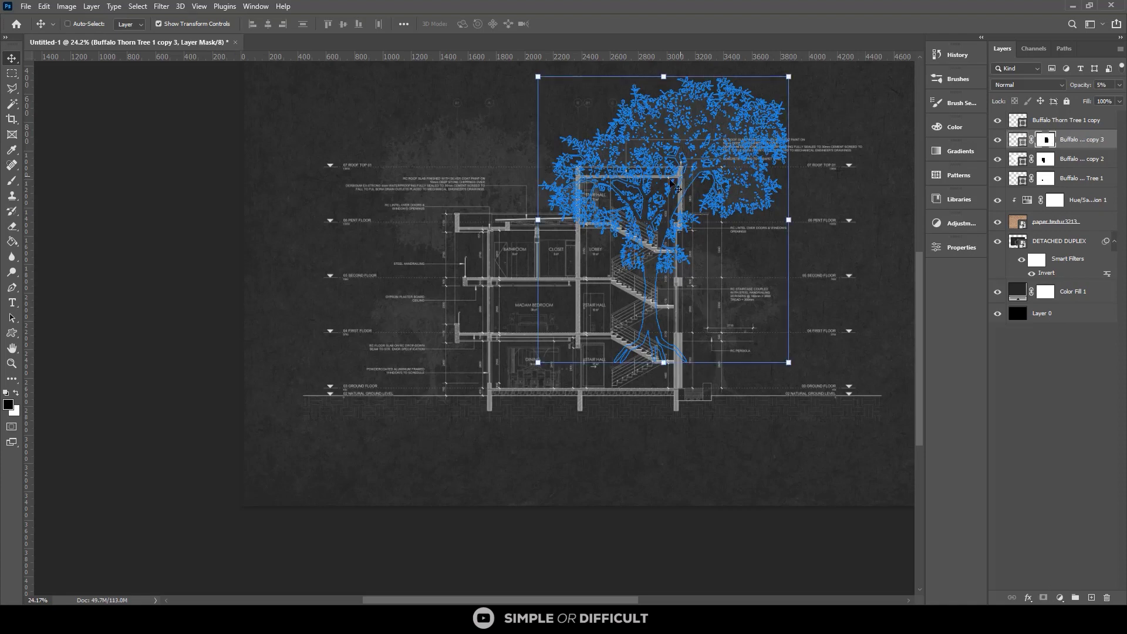
pyautogui.click(727, 526)
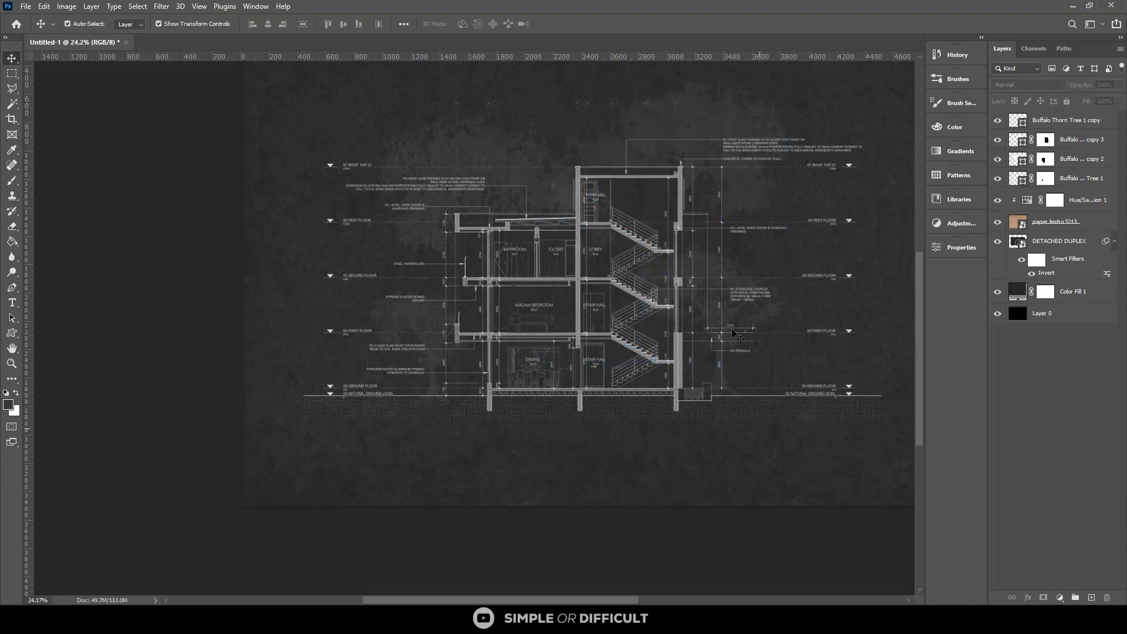
# Marquee the area around the staircase and pergola plus the lower-right dimension strip
pyautogui.scroll(1, 756, 241)
pyautogui.scroll(1, 762, 250)
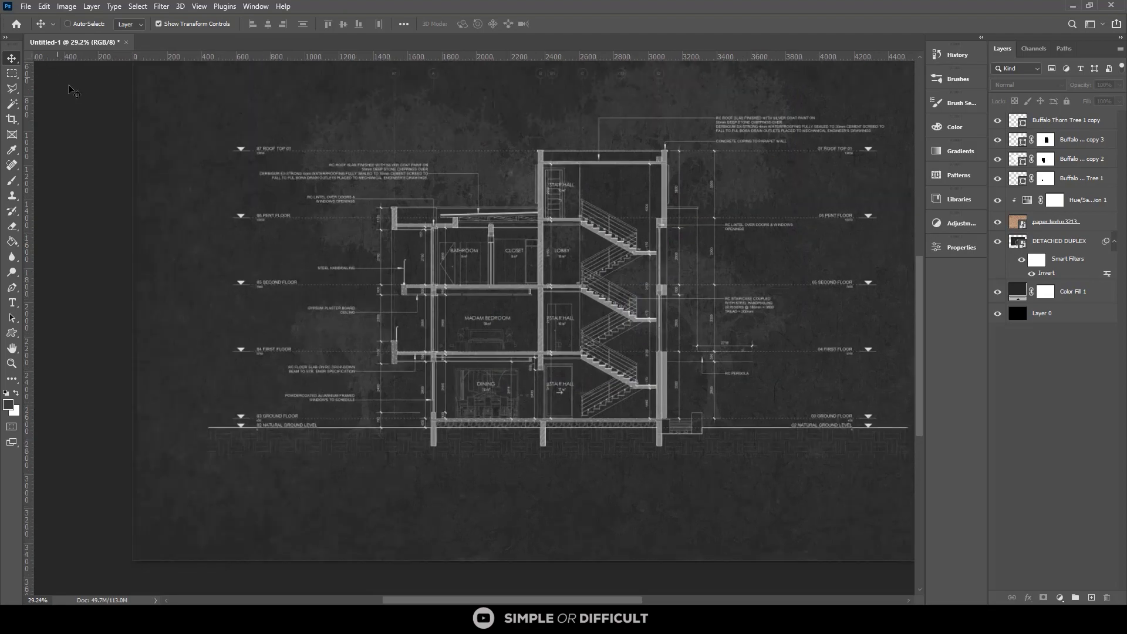
pyautogui.click(12, 73)
pyautogui.scroll(8, 556, 190)
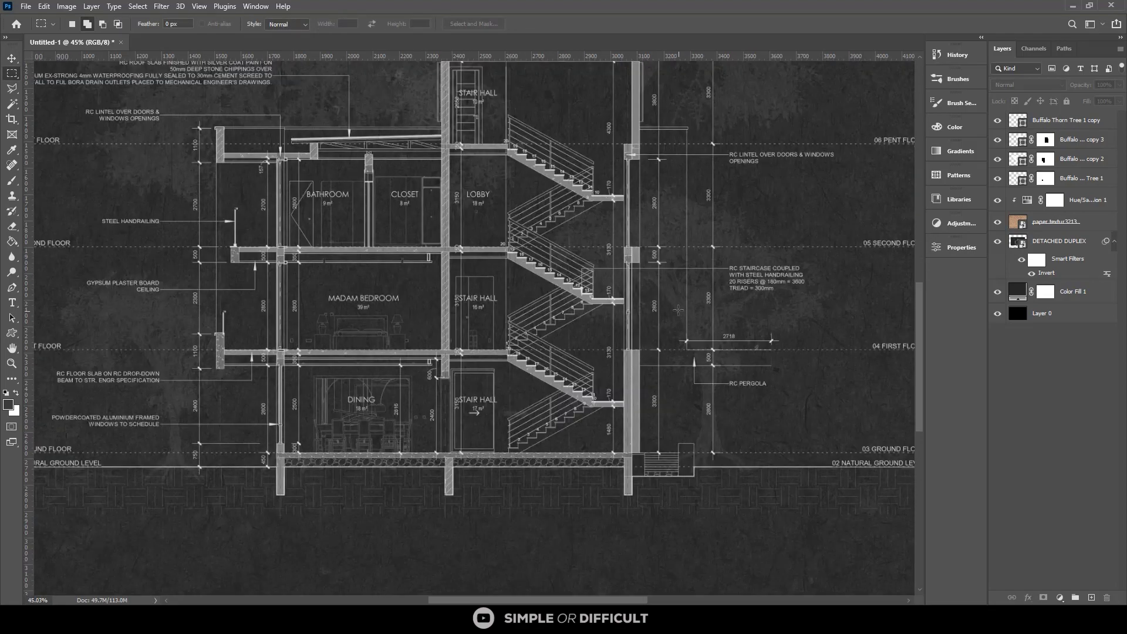
pyautogui.moveTo(427, 104); pyautogui.dragTo(690, 392)
pyautogui.scroll(-5, 682, 488)
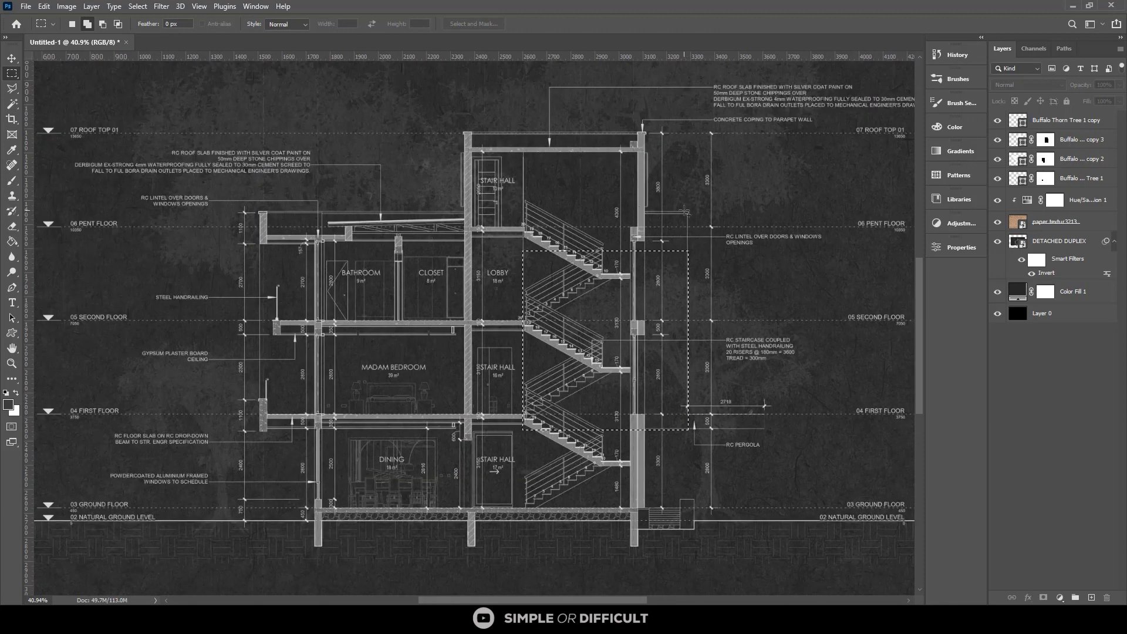
pyautogui.scroll(8, 699, 405)
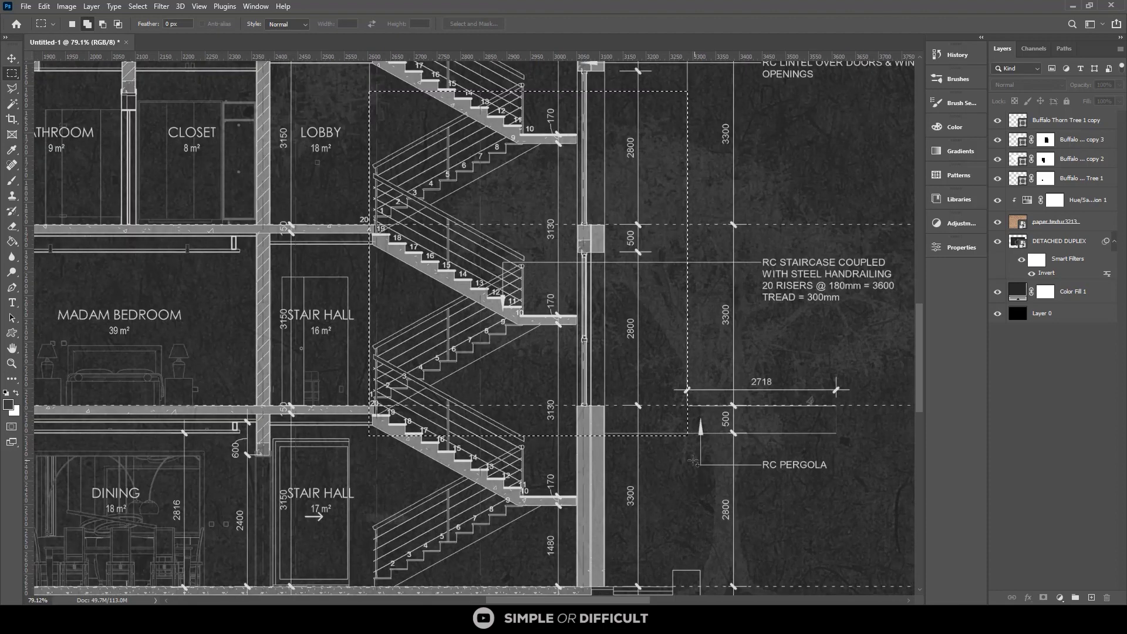
pyautogui.scroll(1, 842, 436)
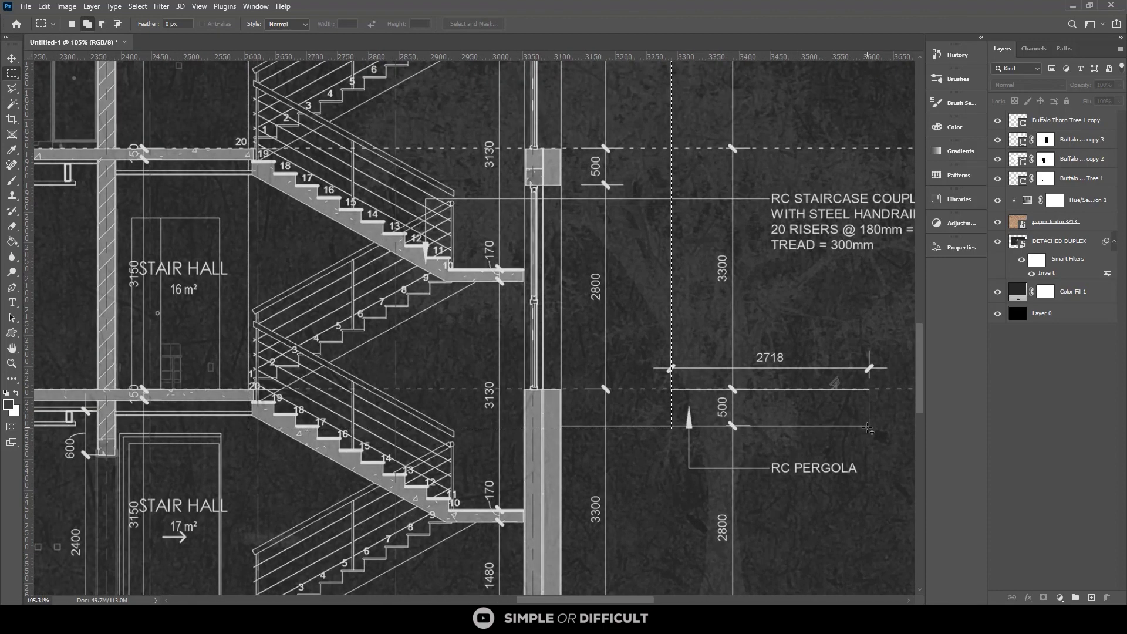
pyautogui.moveTo(871, 428); pyautogui.dragTo(611, 391)
pyautogui.scroll(-3, 548, 352)
pyautogui.scroll(-7, 547, 353)
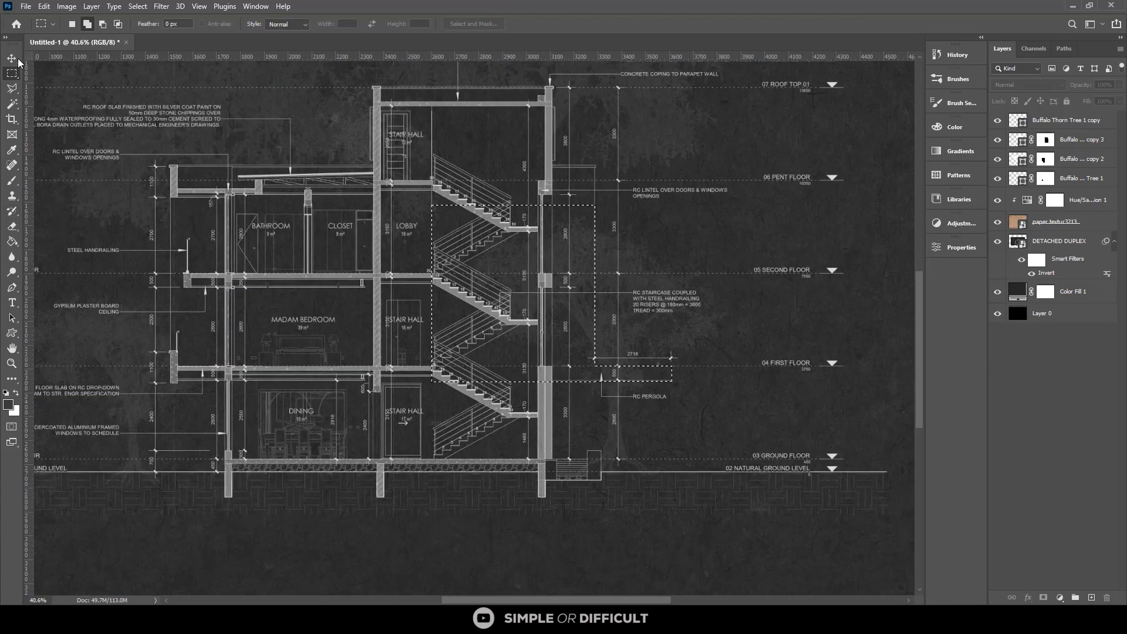
# Mask the Buffalo Thorn Tree 1 copy layer to that selection
pyautogui.press('v')
pyautogui.click(1047, 125)
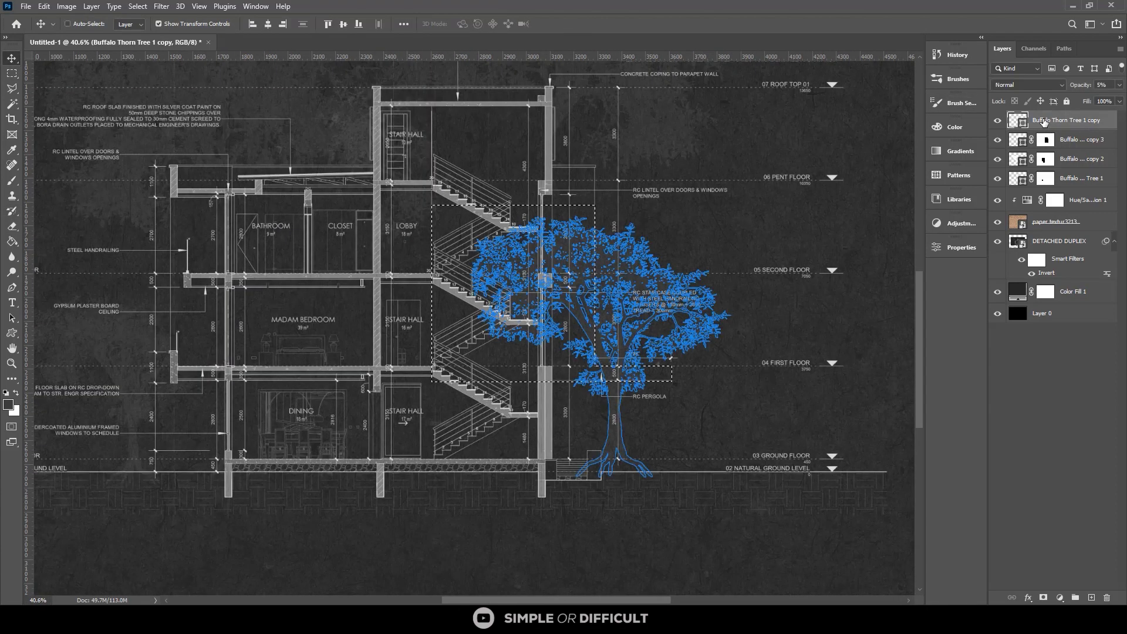
pyautogui.click(1044, 597)
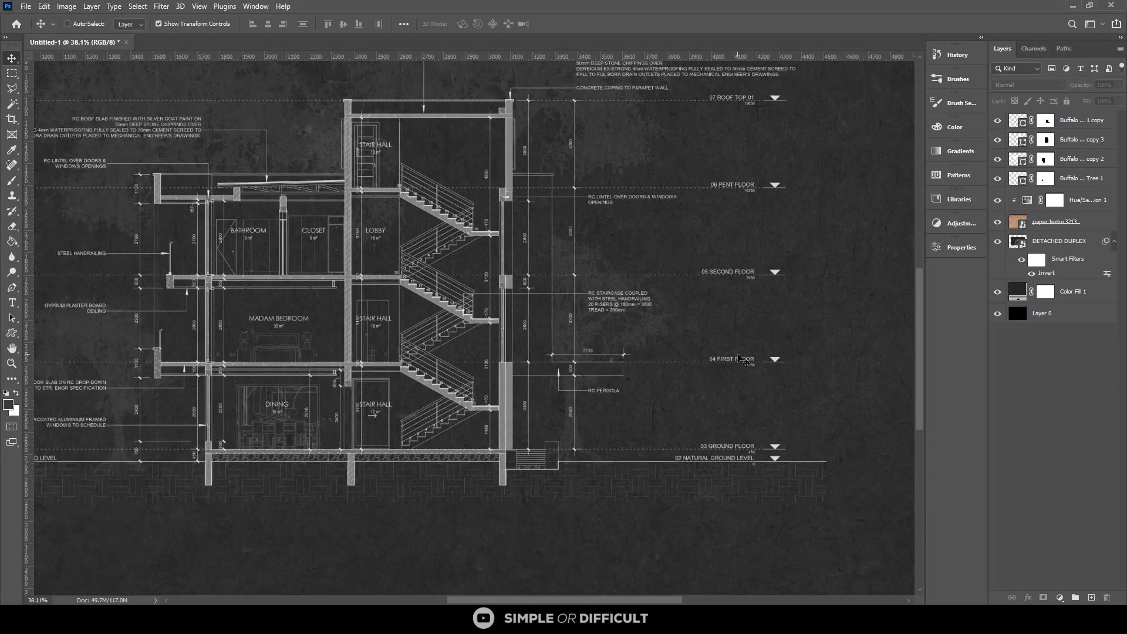
pyautogui.scroll(-2, 741, 358)
pyautogui.scroll(-1, 741, 358)
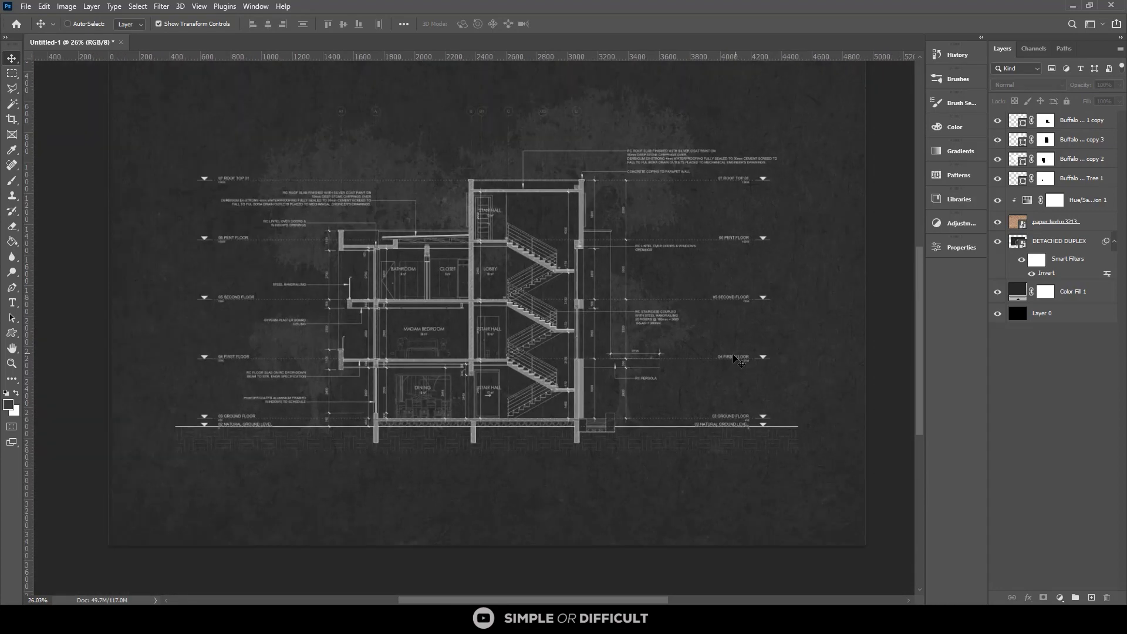
pyautogui.scroll(3, 554, 336)
pyautogui.scroll(-5, 575, 355)
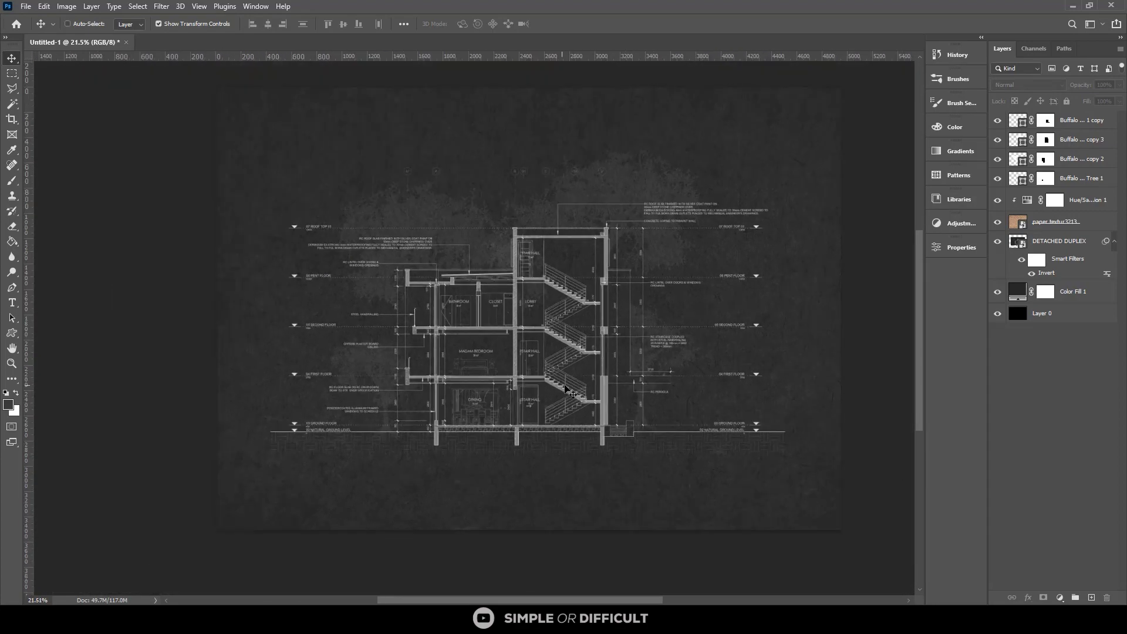
pyautogui.scroll(2, 597, 153)
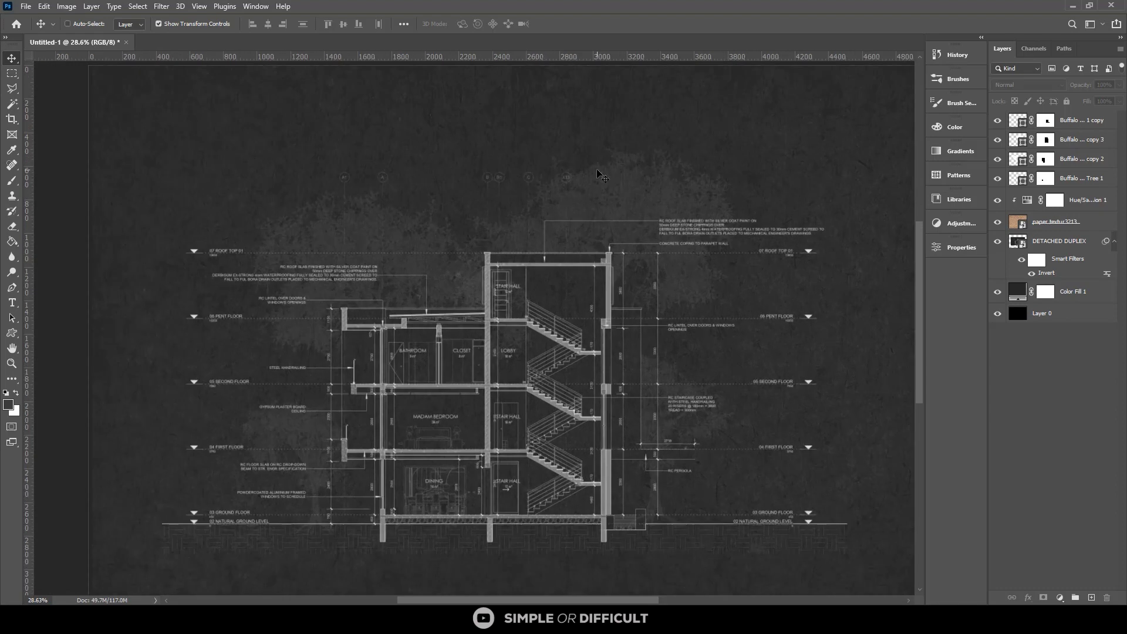
pyautogui.scroll(-1, 597, 171)
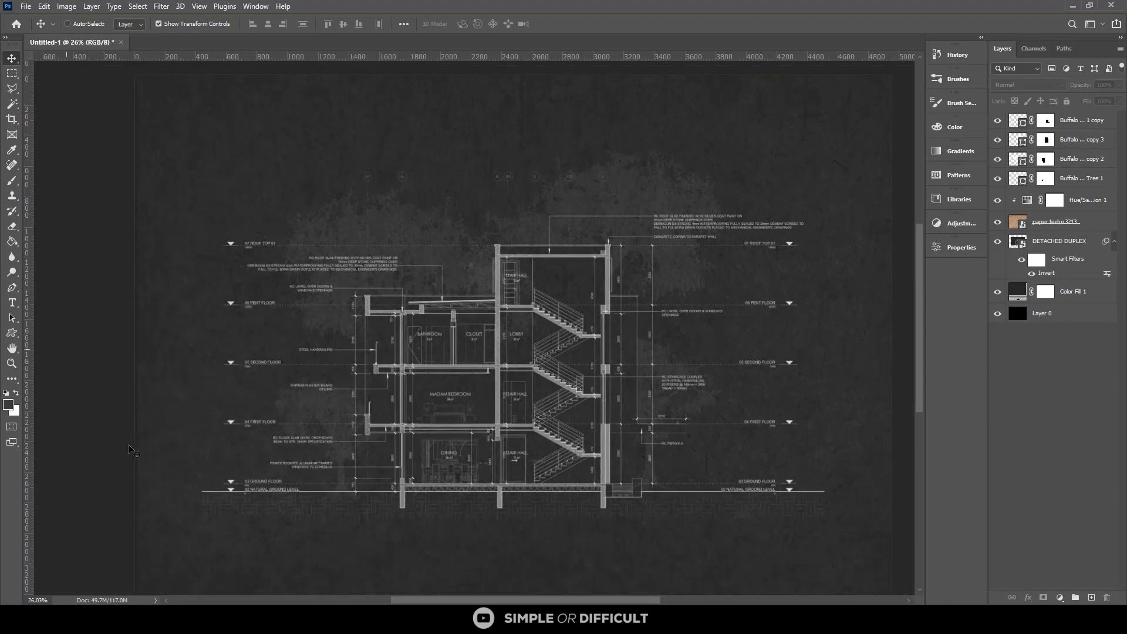
# Drag SIMPLE OR DIFFICULT FOOTER from the PHOTOSHOP folder onto the Photoshop canvas
pyautogui.hotkey('alt', 'Tab')
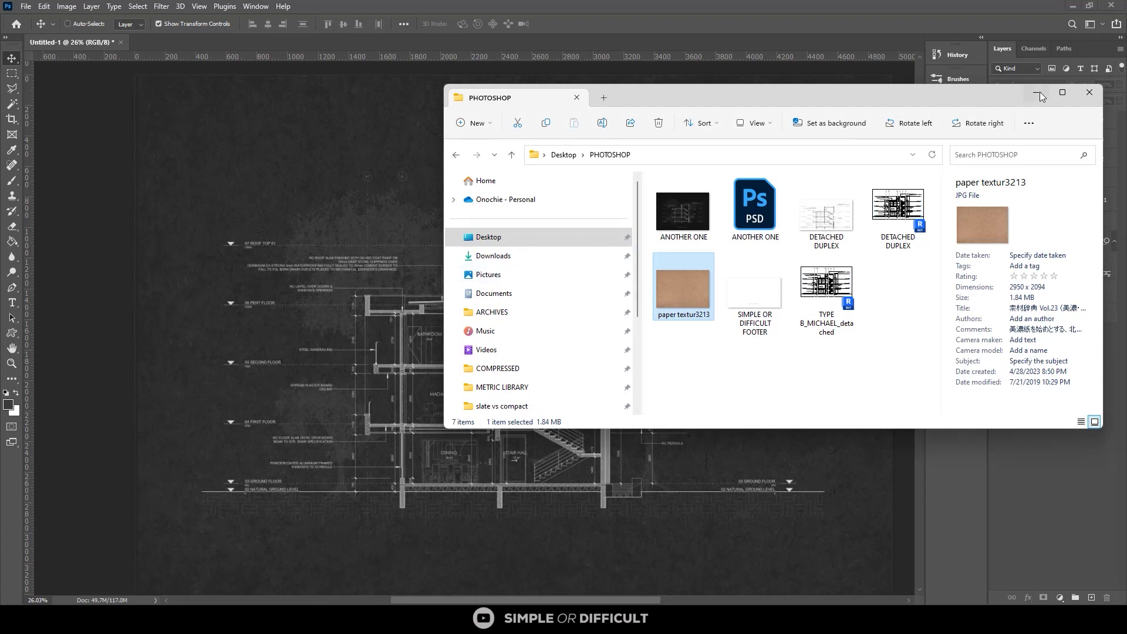
pyautogui.scroll(-6, 263, 325)
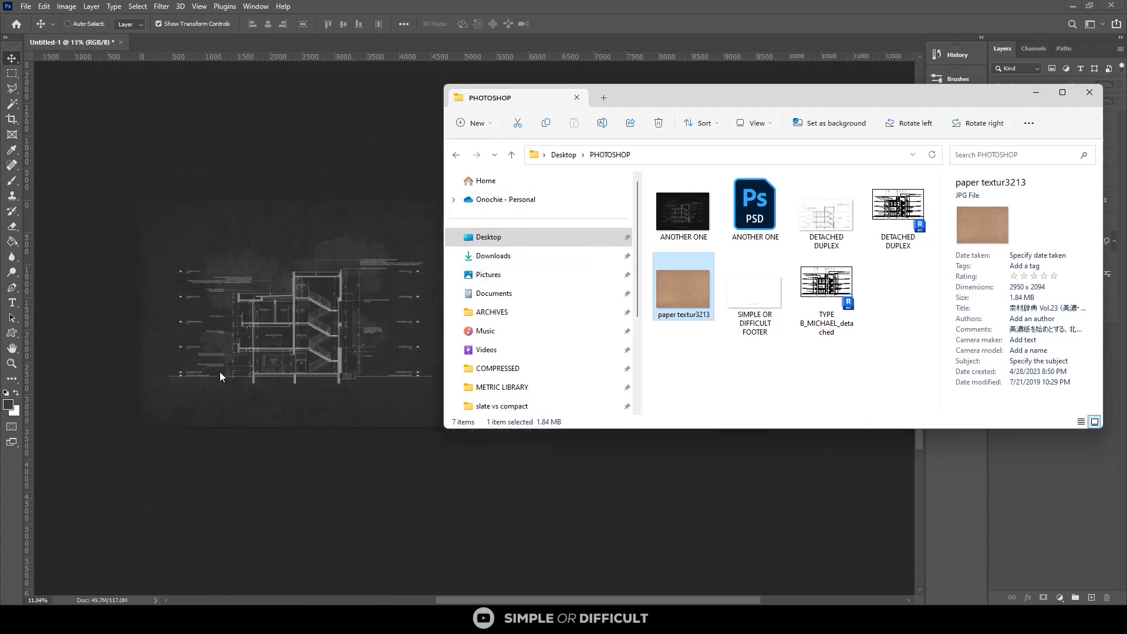
pyautogui.moveTo(723, 94); pyautogui.dragTo(827, 110)
pyautogui.scroll(4, 378, 308)
pyautogui.scroll(-2, 456, 320)
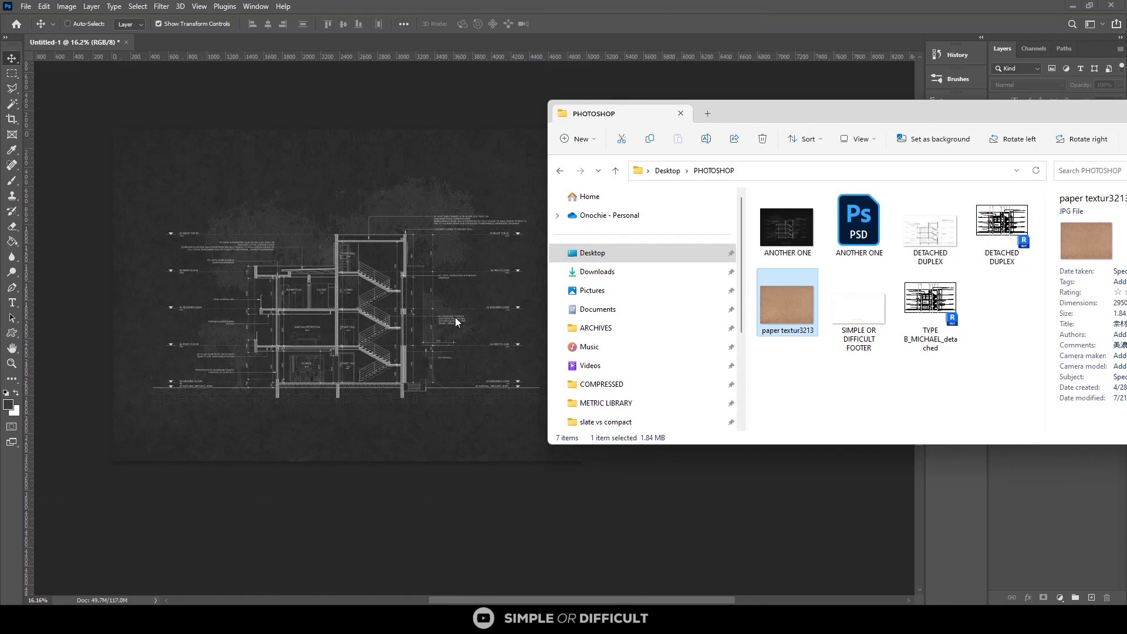
pyautogui.click(837, 314)
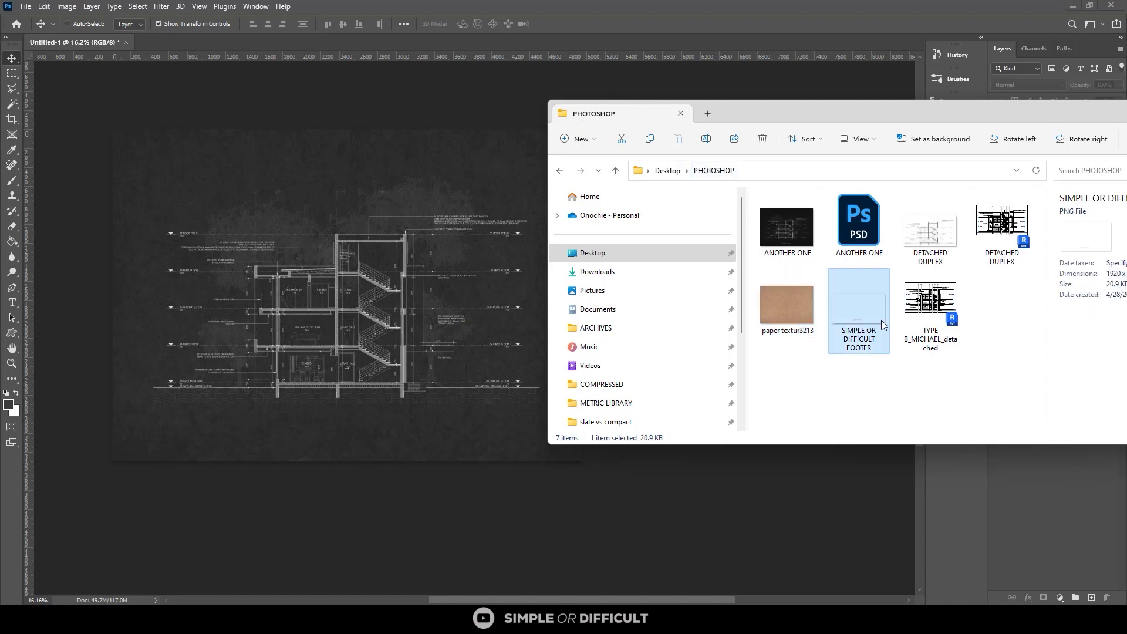
pyautogui.moveTo(880, 322); pyautogui.dragTo(362, 441)
# Commit the footer logo and move it down, centred below the section drawing
pyautogui.scroll(3, 409, 328)
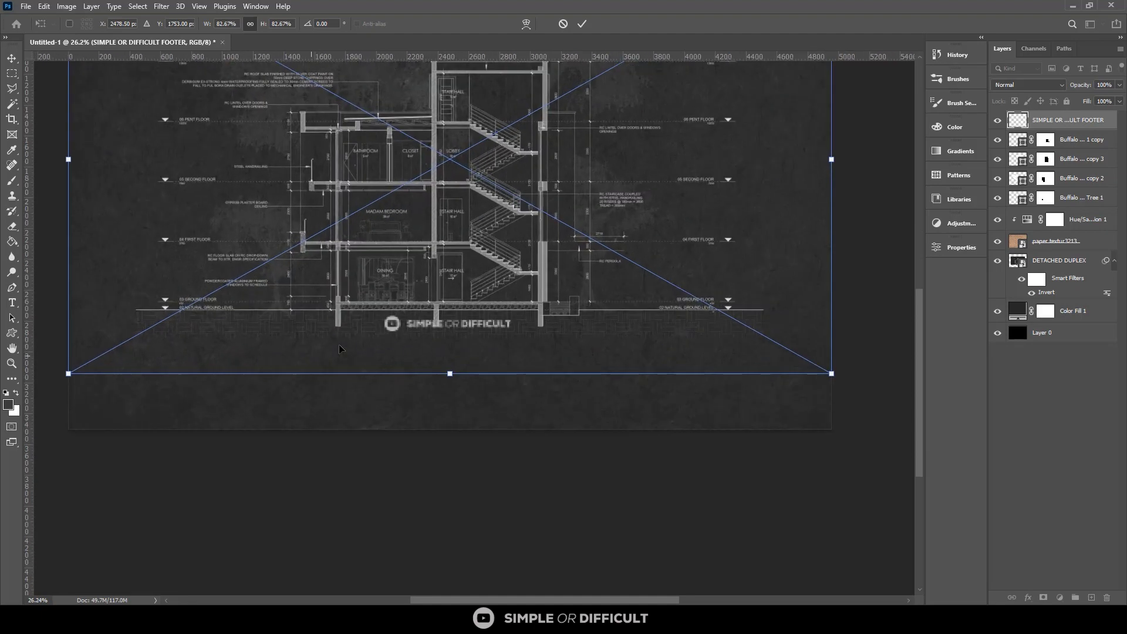
pyautogui.scroll(1, 456, 330)
pyautogui.click(582, 24)
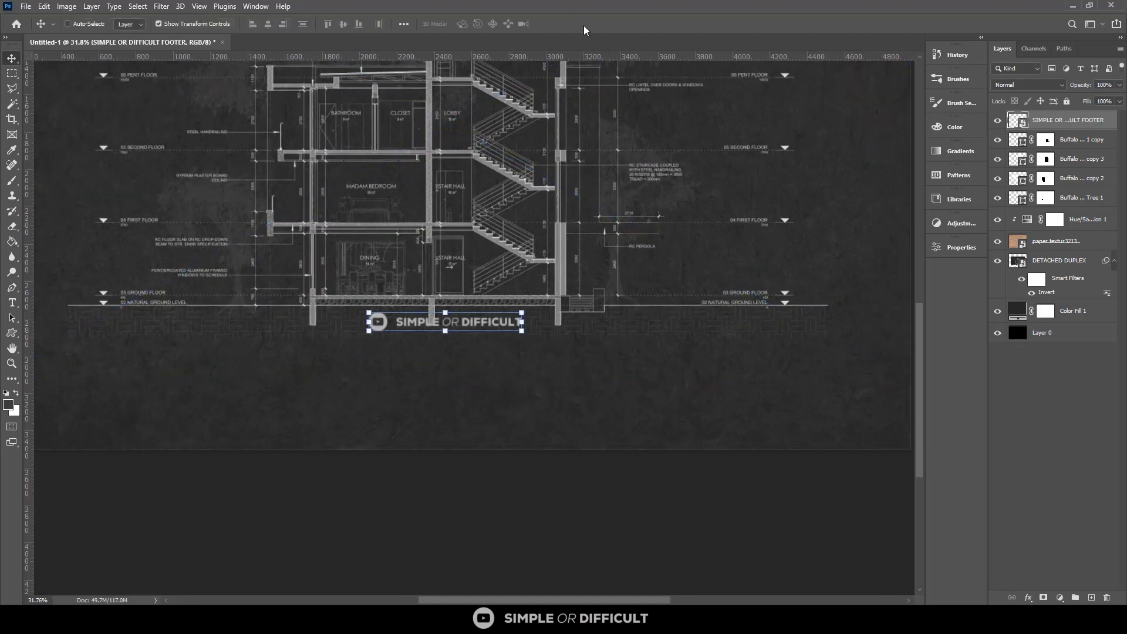
pyautogui.moveTo(472, 329); pyautogui.dragTo(477, 395)
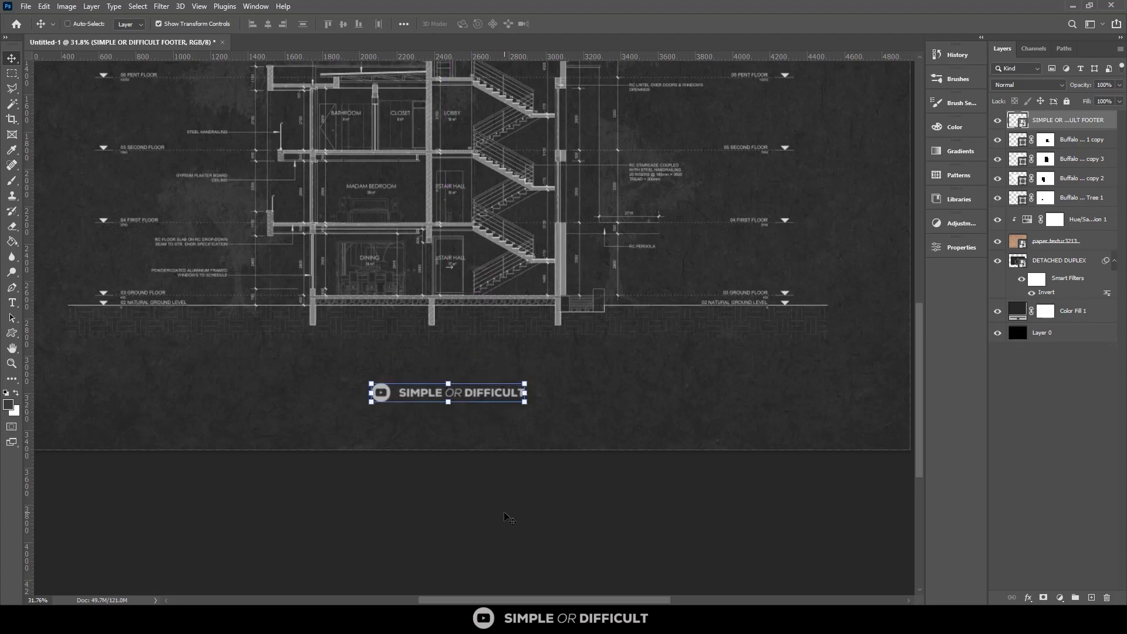
pyautogui.scroll(-5, 531, 493)
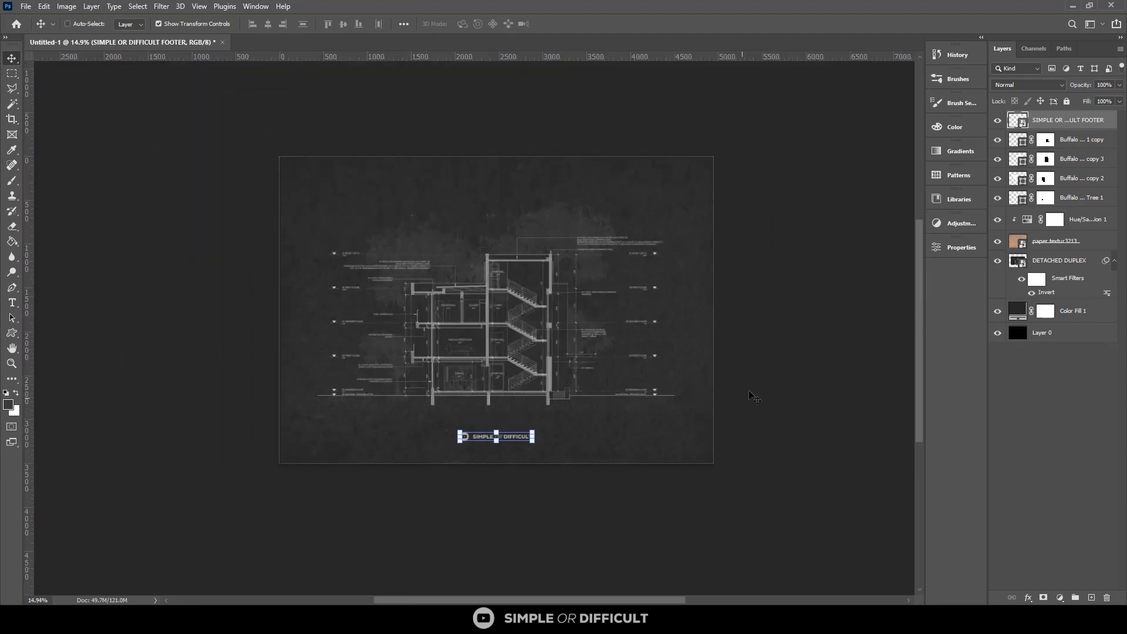
pyautogui.click(771, 378)
pyautogui.scroll(2, 526, 443)
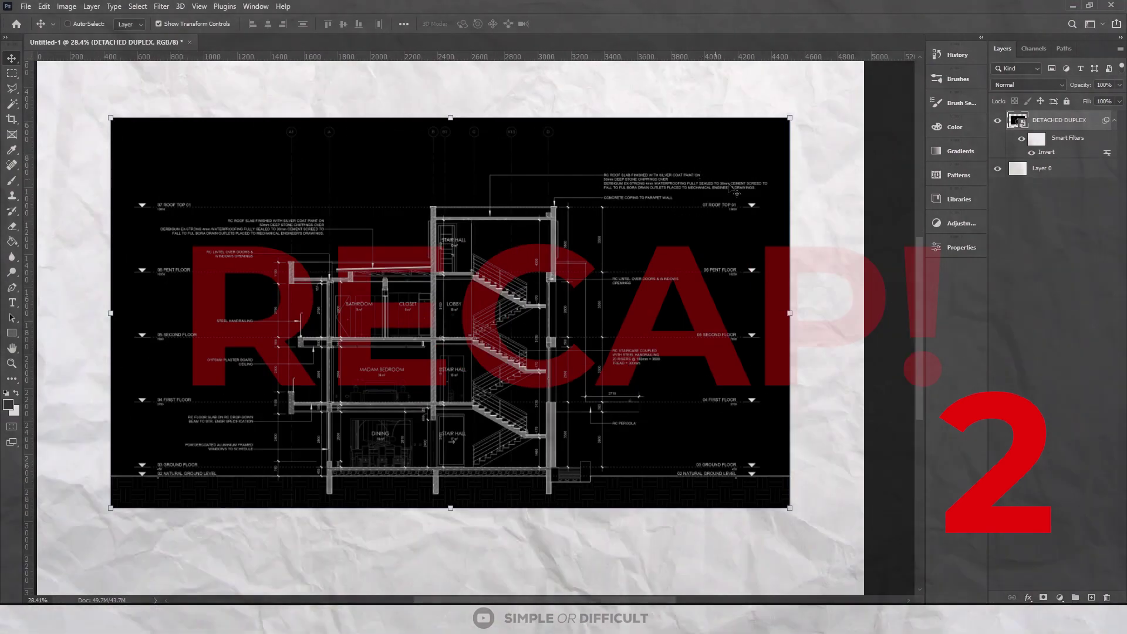
# Fill Layer 0 with black and set the Invert filter's blending opacity to 85%
pyautogui.click(1049, 171)
pyautogui.hotkey('alt', 'BackSpace')
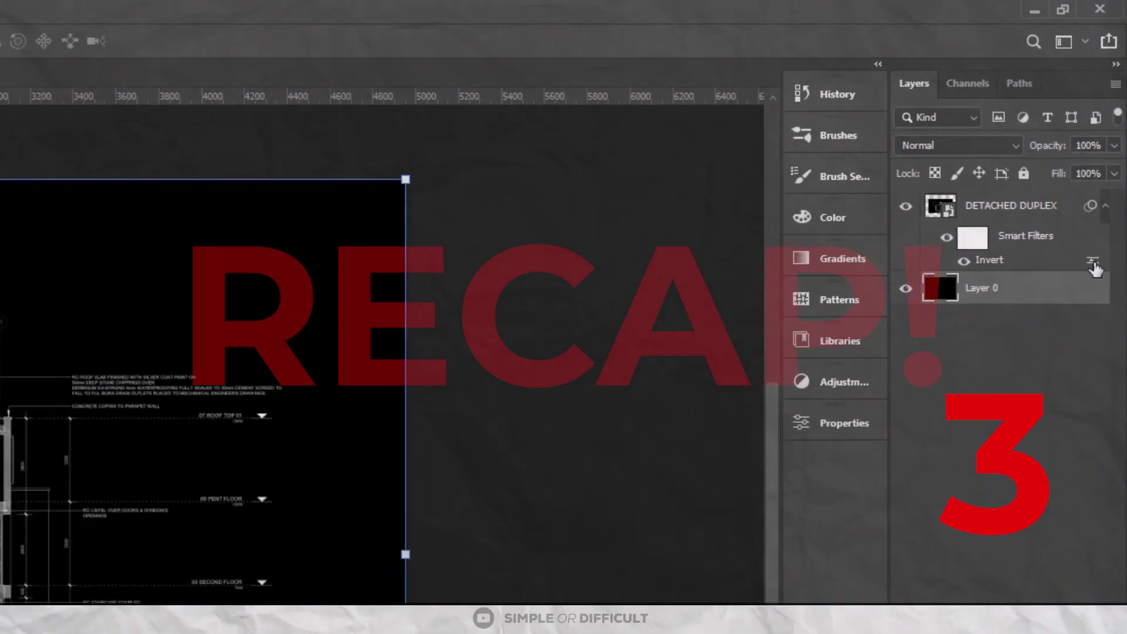
pyautogui.doubleClick(1107, 152)
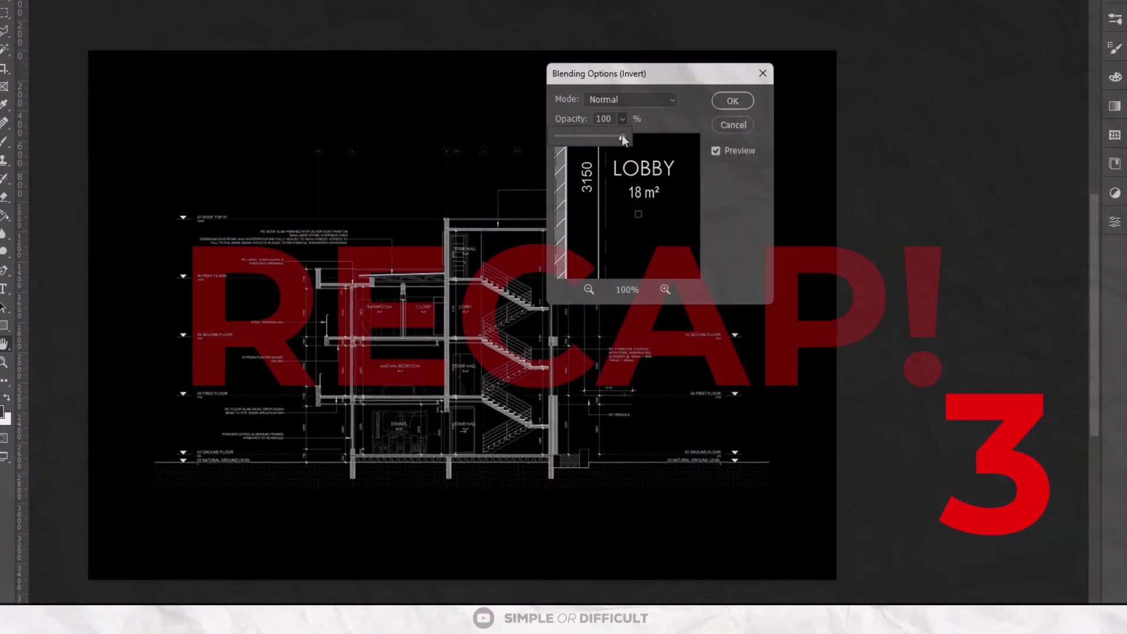
pyautogui.moveTo(527, 163); pyautogui.dragTo(526, 178)
pyautogui.moveTo(695, 107); pyautogui.dragTo(689, 105)
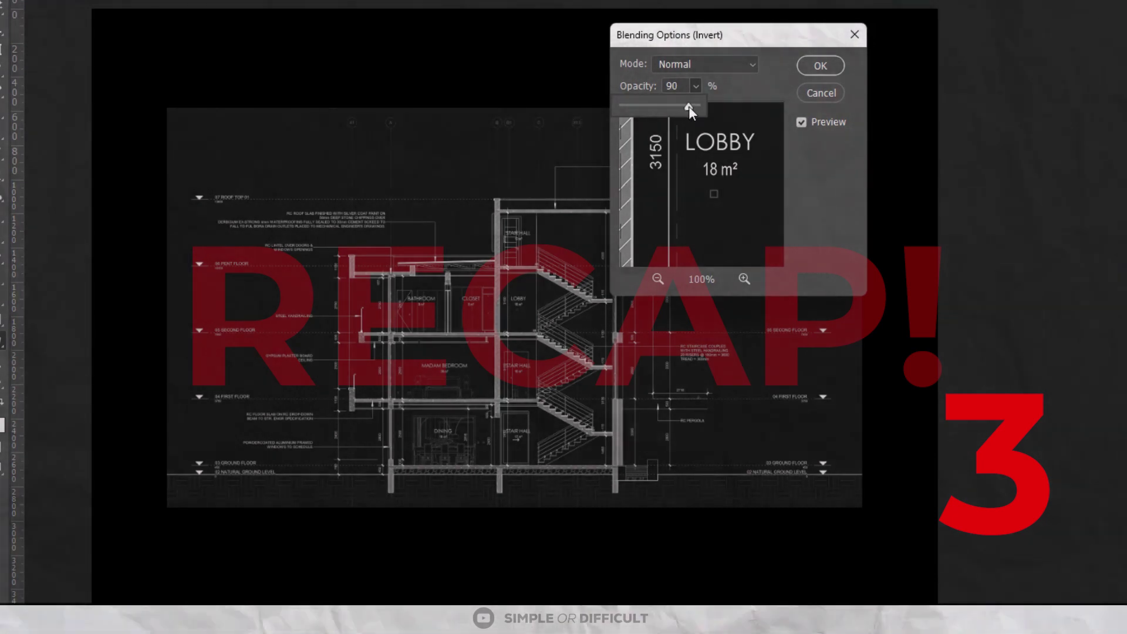
pyautogui.moveTo(689, 107); pyautogui.dragTo(684, 107)
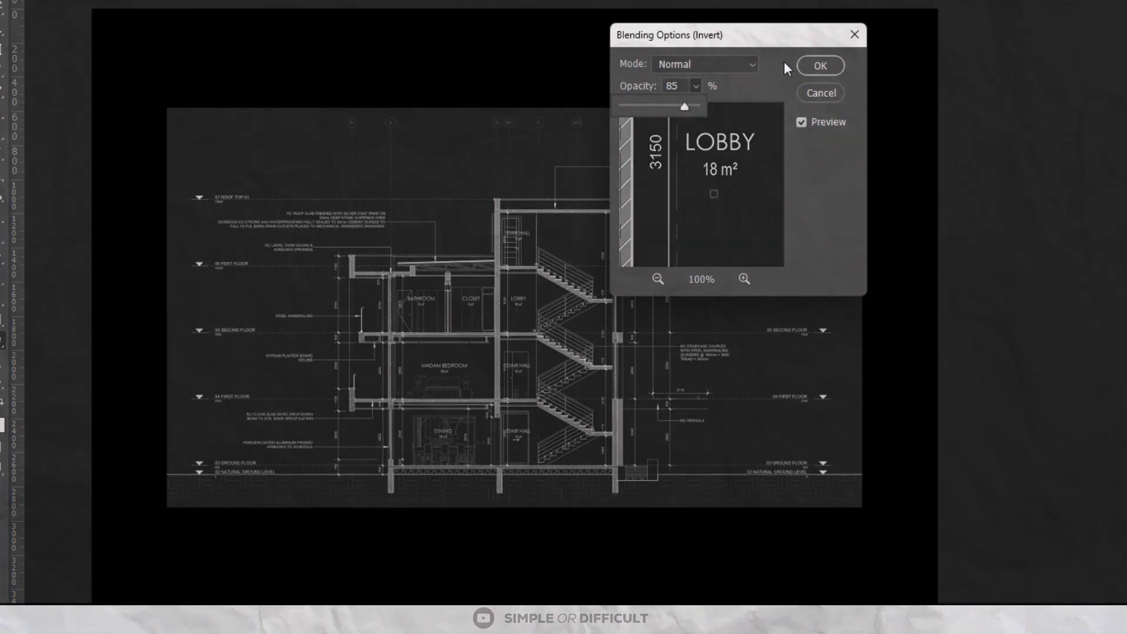
pyautogui.click(825, 62)
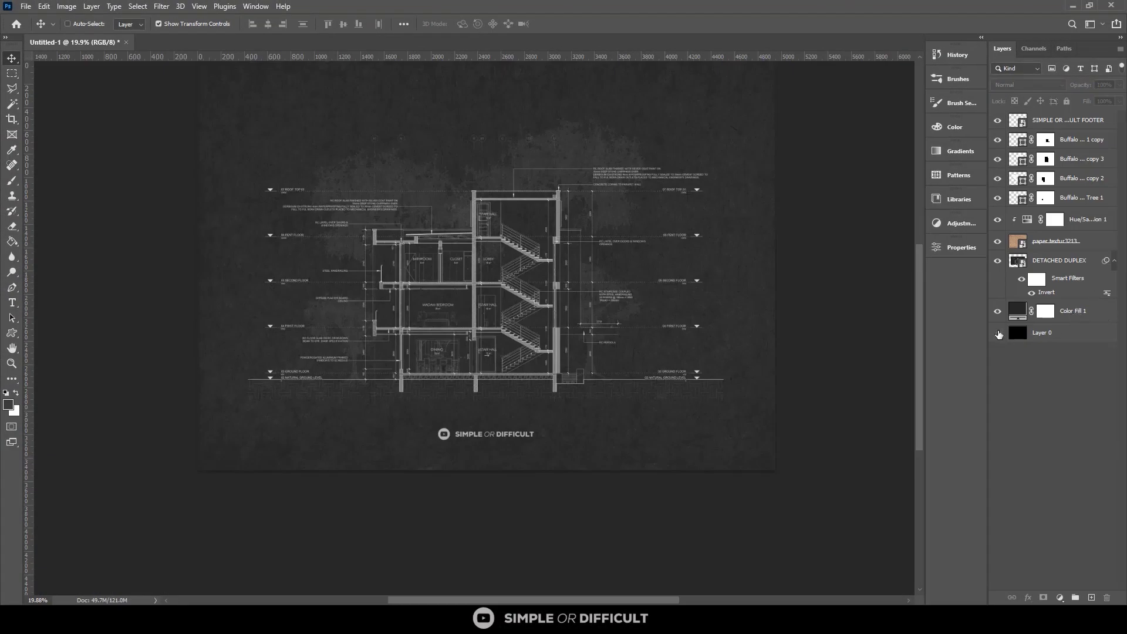
# Turn off visibility of the black Layer 0, leaving Color Fill 1 as the base layer
pyautogui.click(998, 333)
pyautogui.scroll(-1, 762, 418)
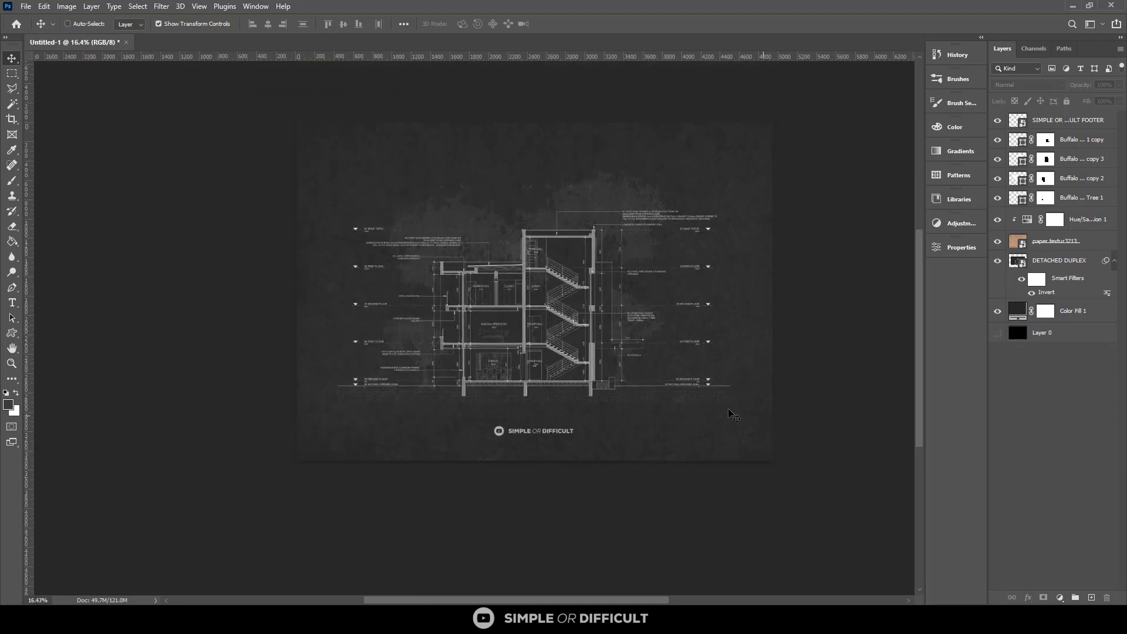
pyautogui.scroll(4, 453, 204)
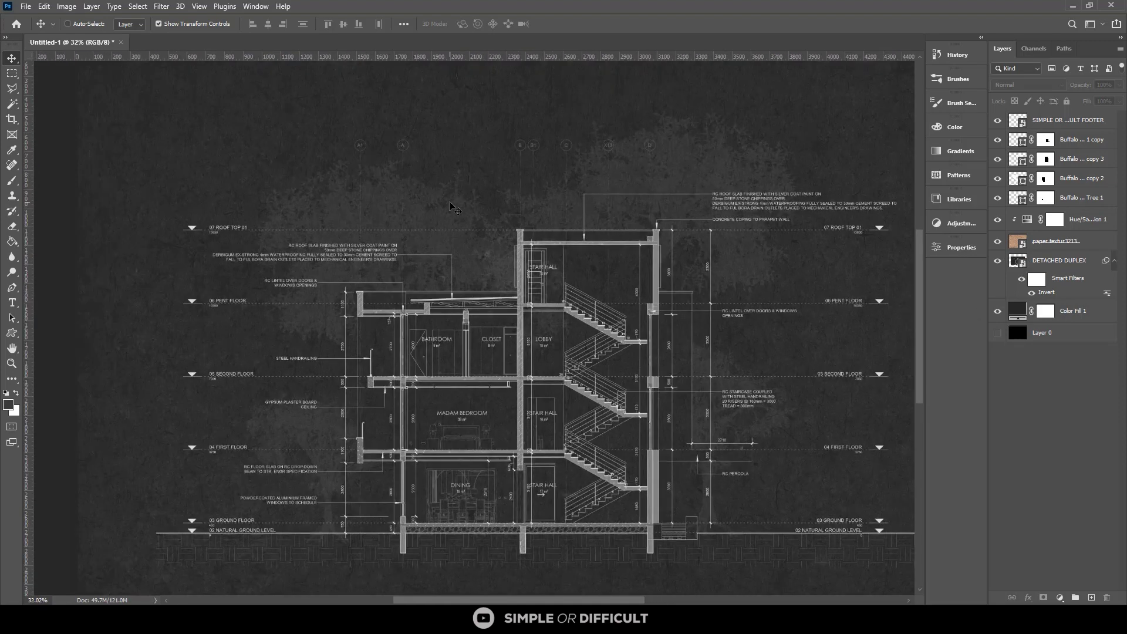